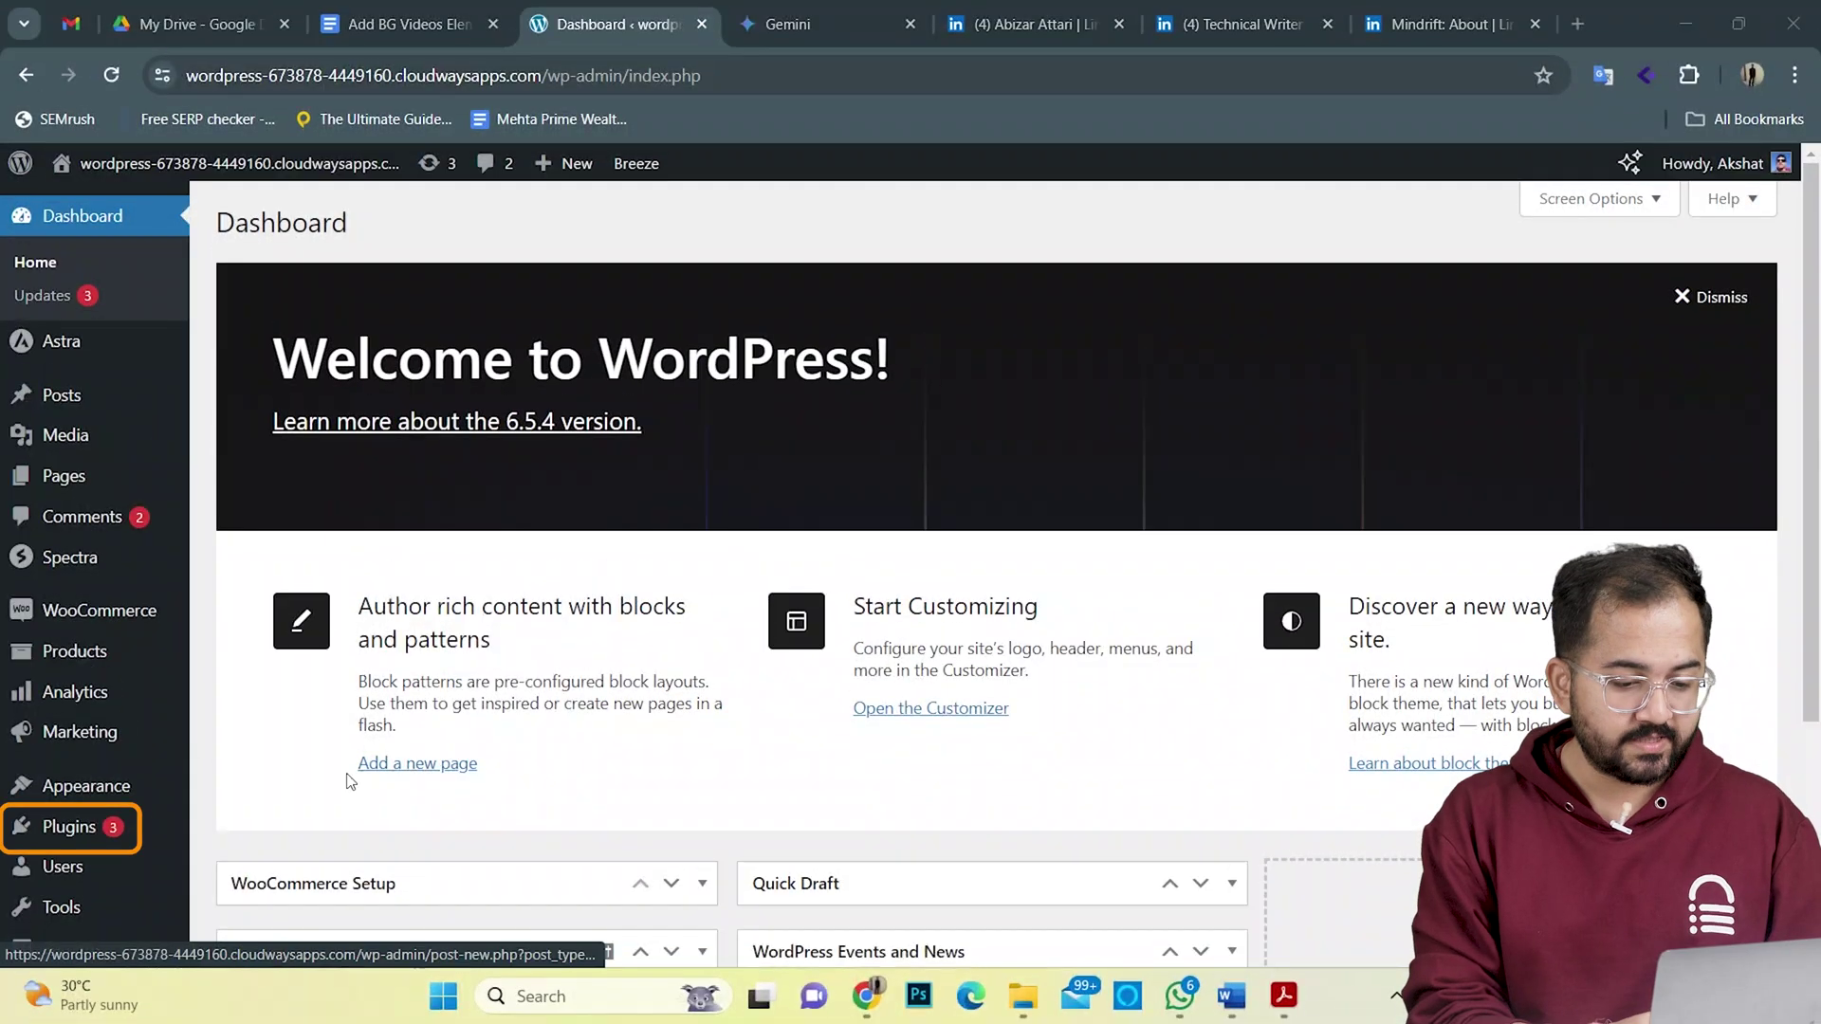
- Install and activate the Elementor Website Builder plugin from the WordPress plugin directory
mouse_move(86, 832)
click(317, 864)
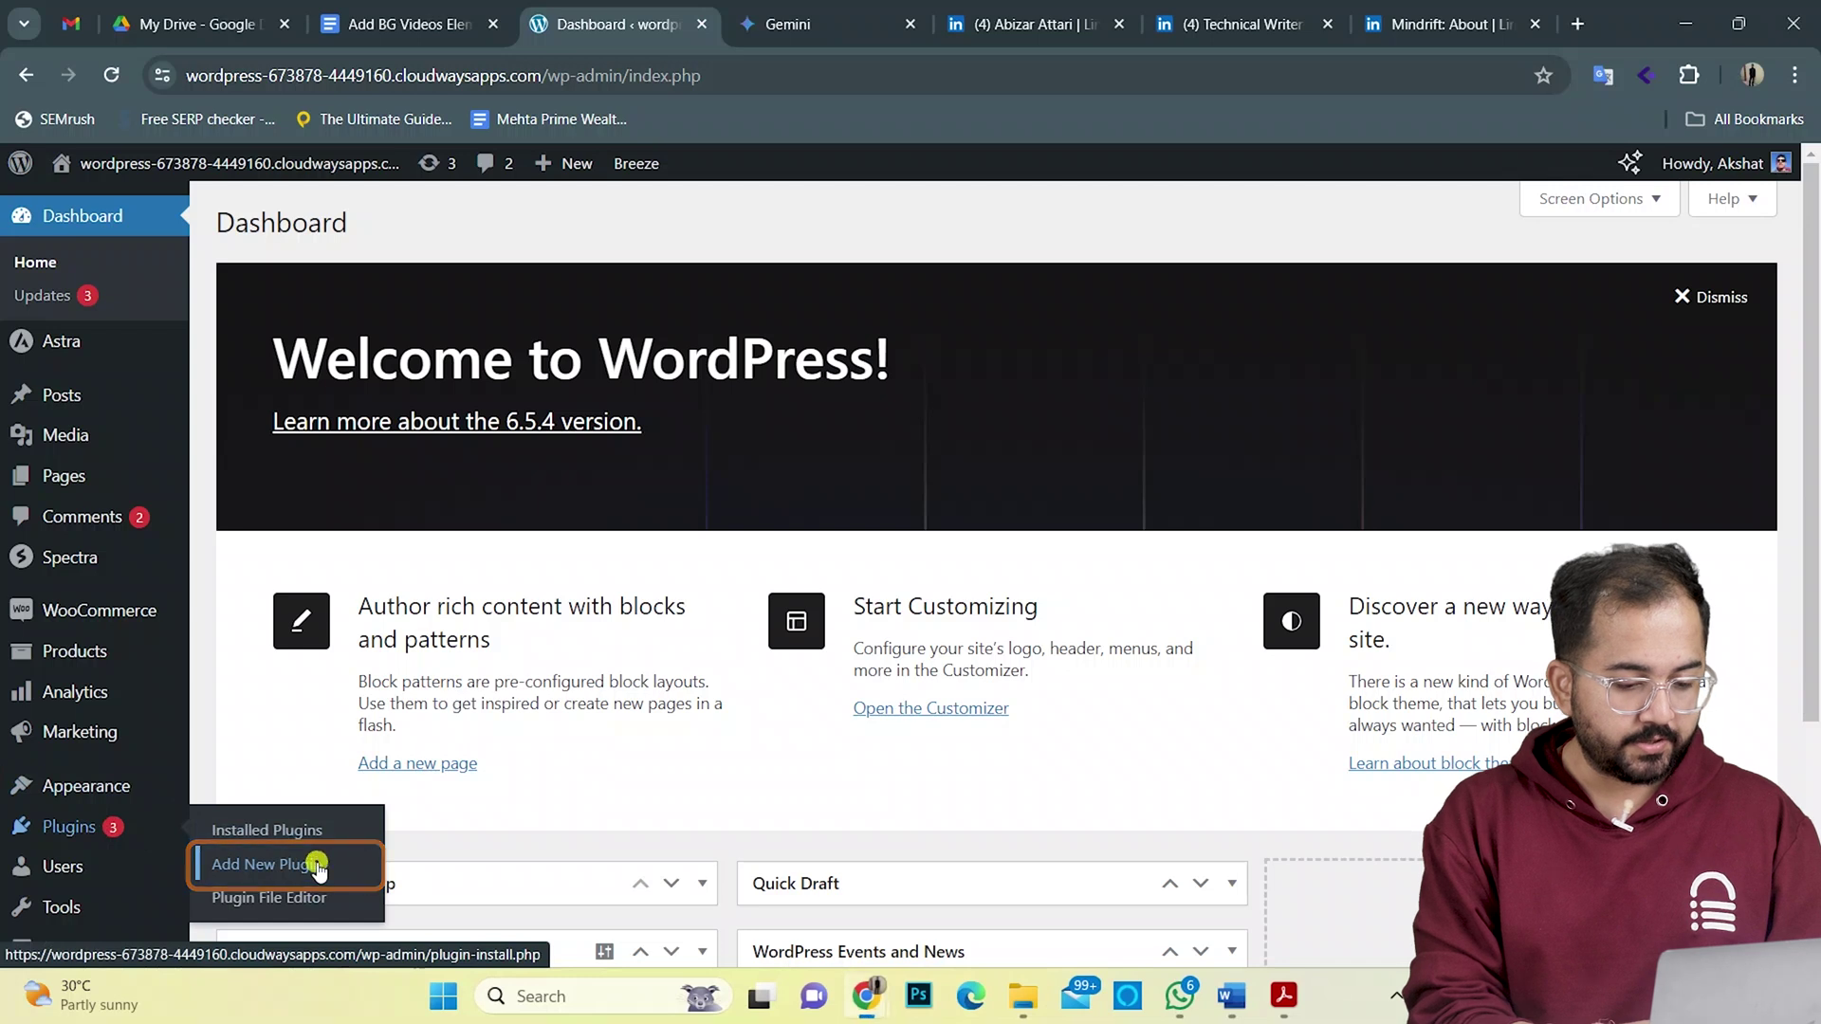
click(1495, 291)
text(Element)
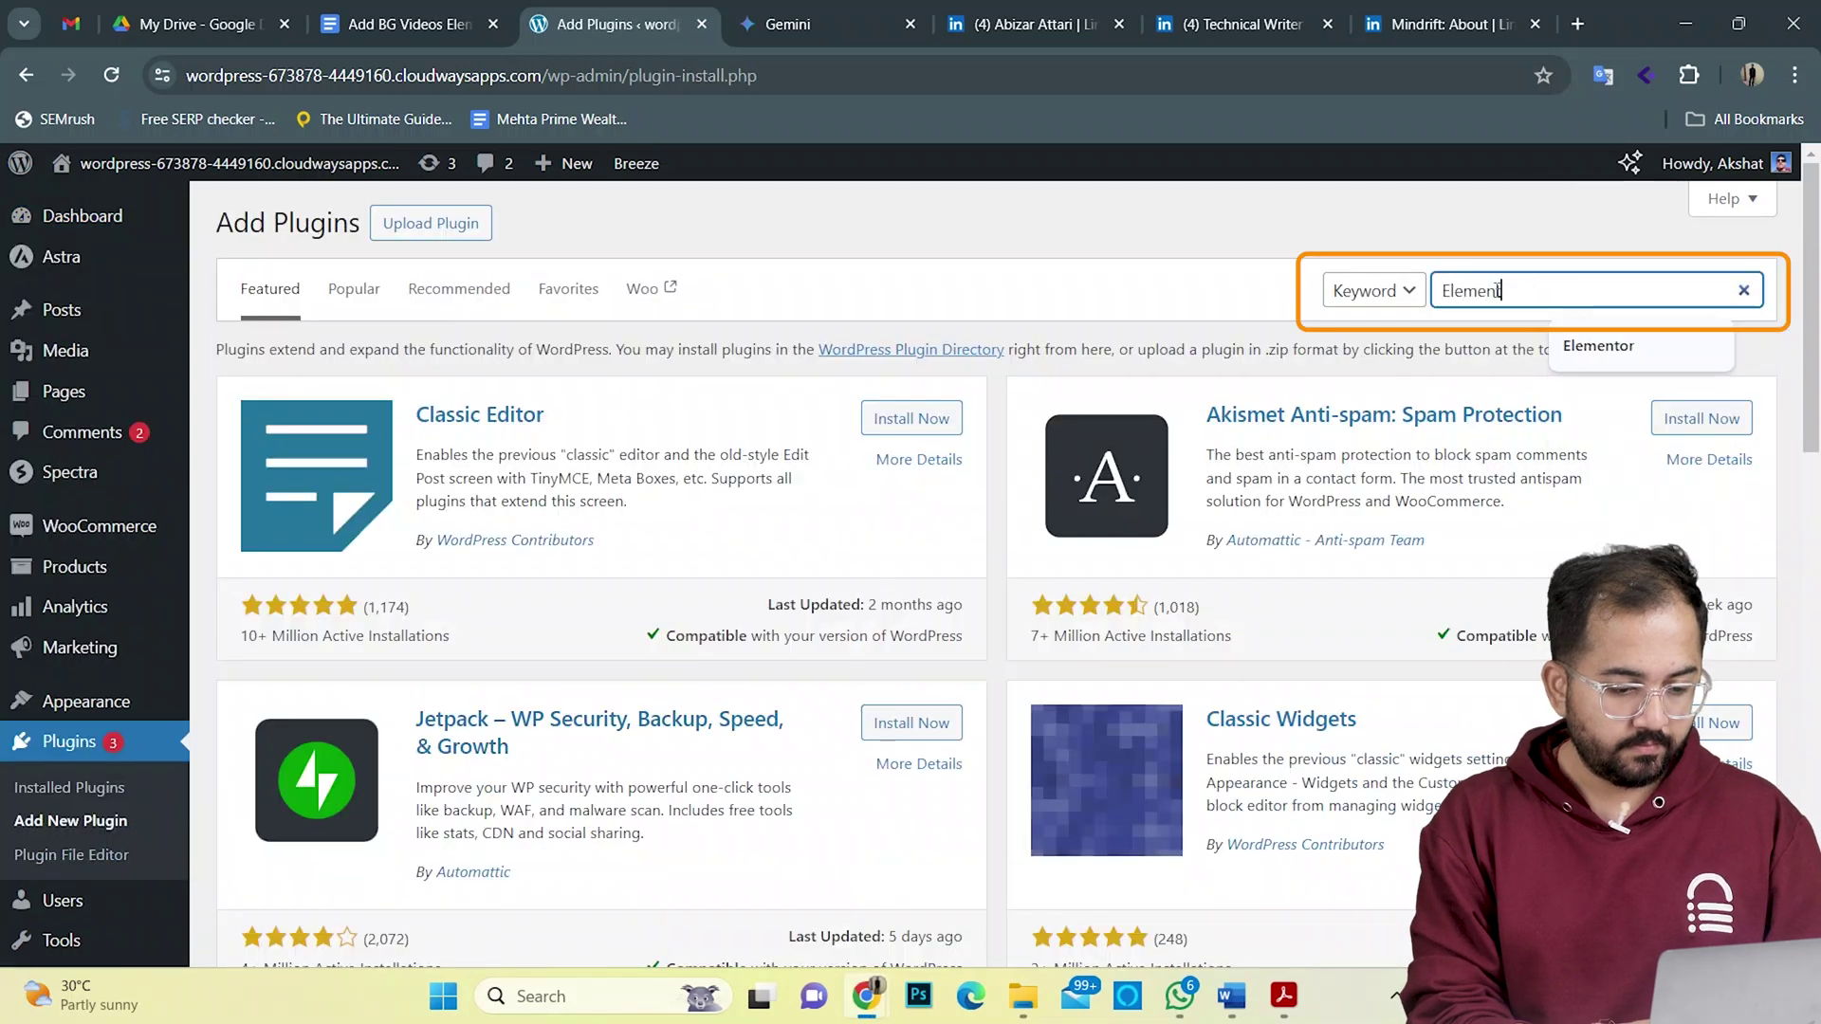
text(or)
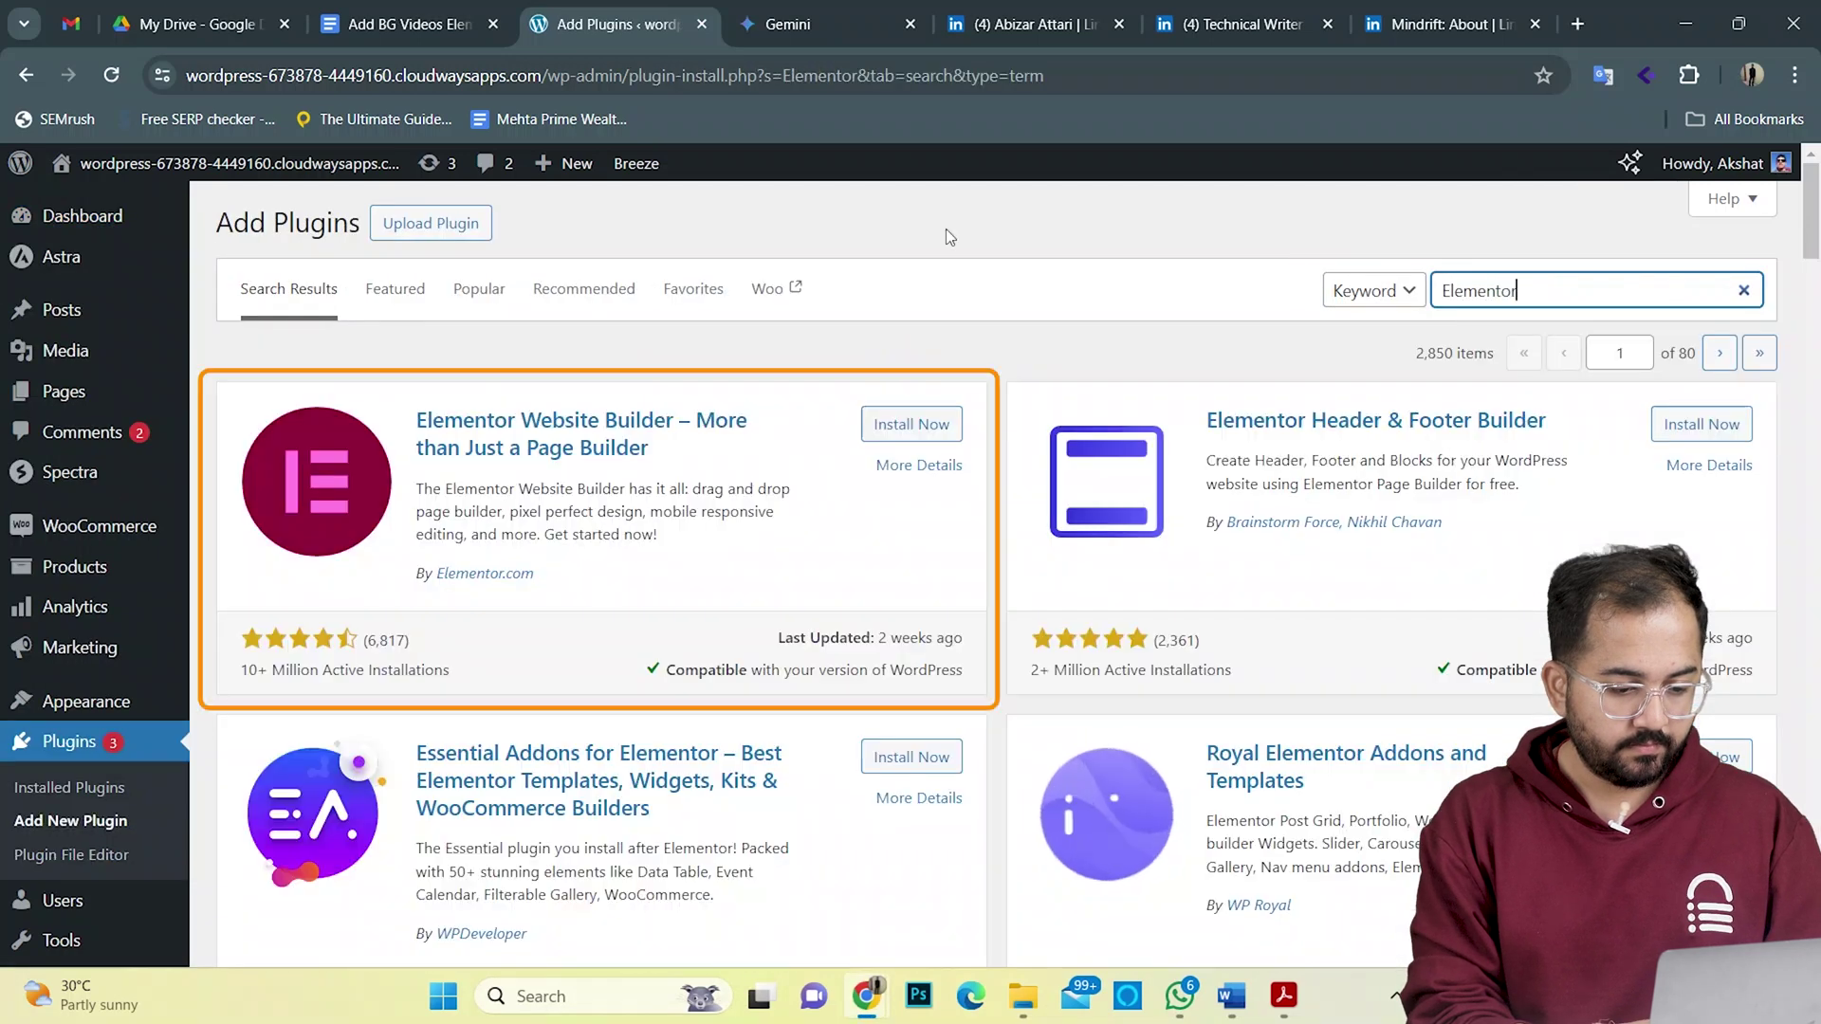
click(932, 427)
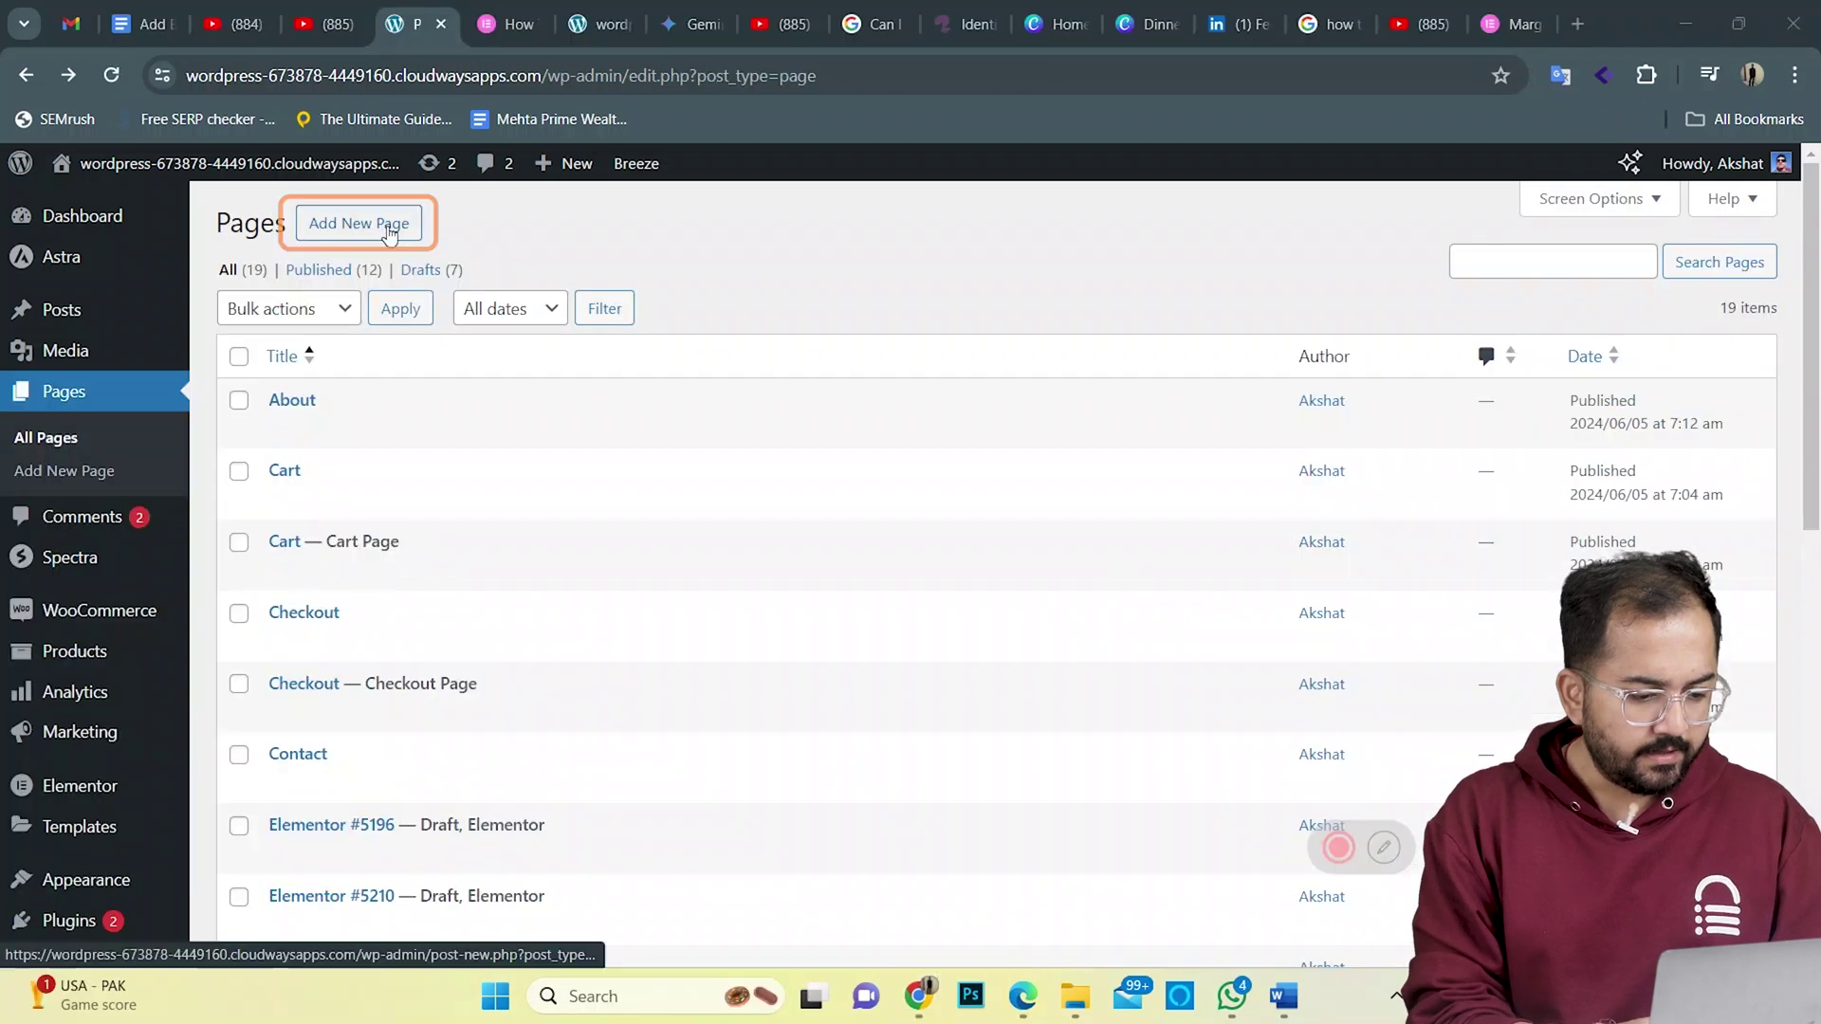
click(389, 228)
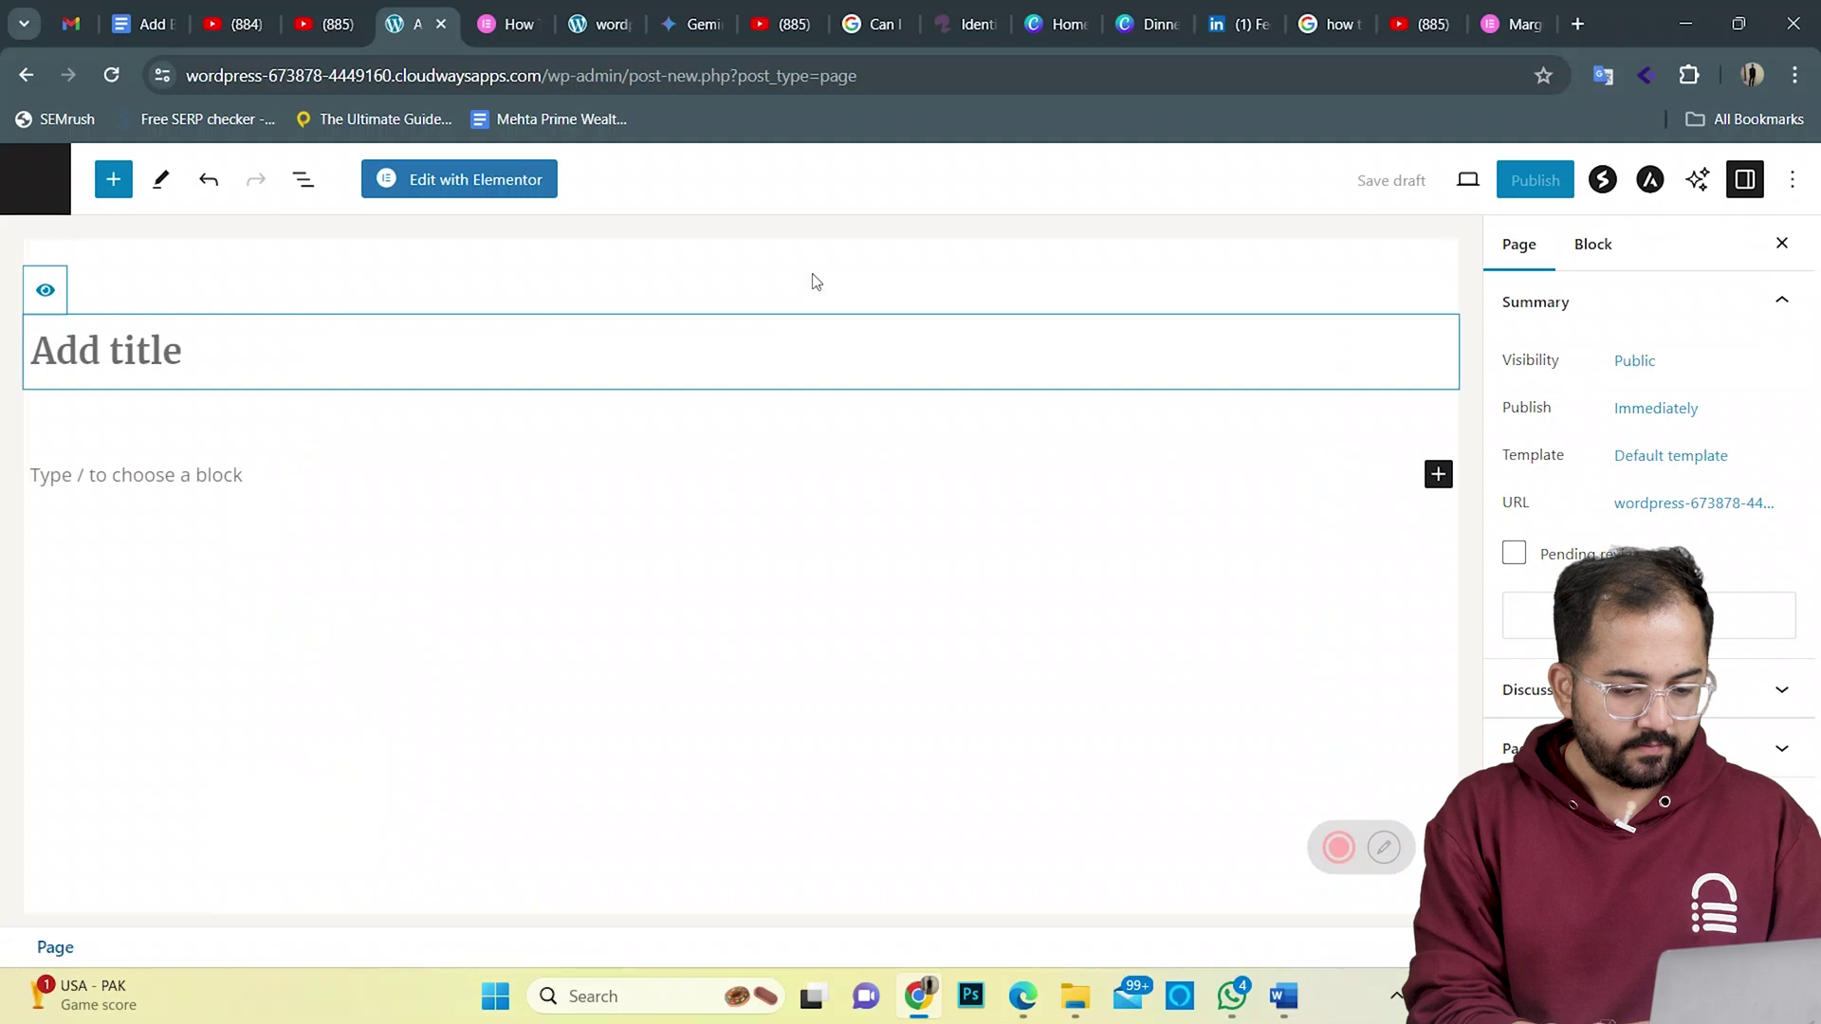
- Open the page in Elementor and insert the 'Wireframe – Home 1' template, applying its page settings
click(500, 182)
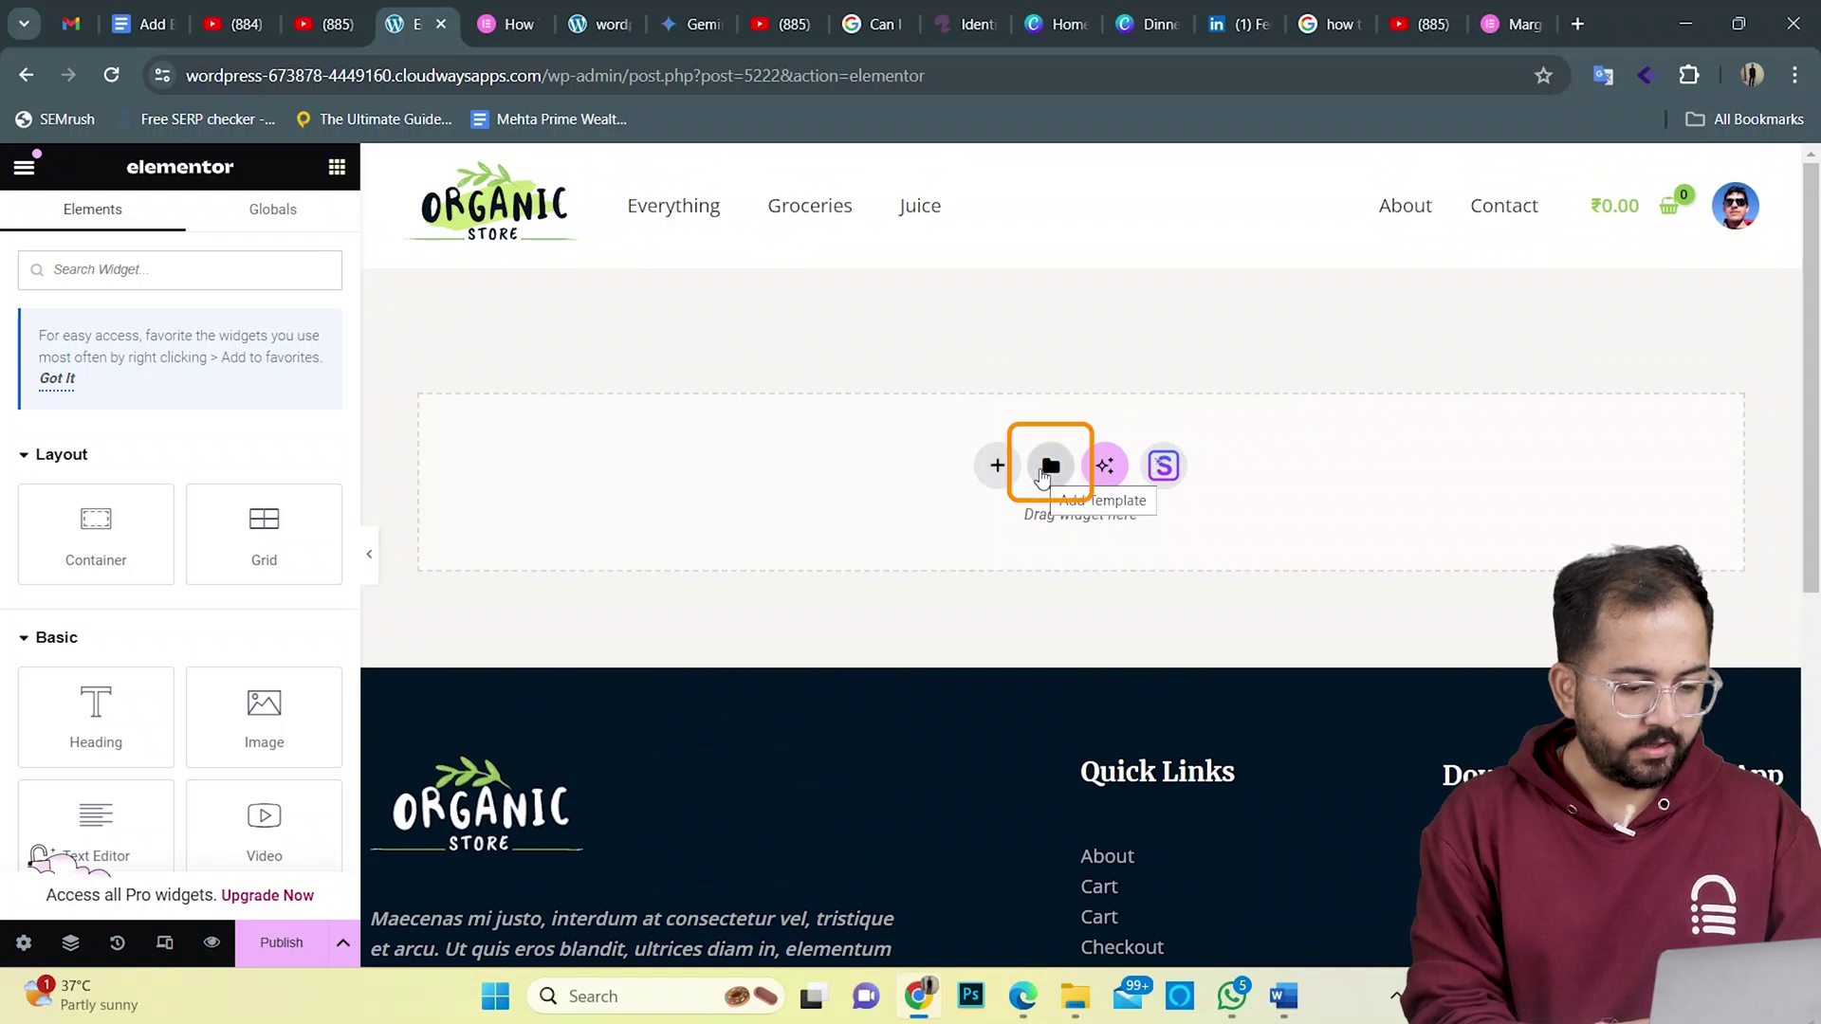
click(1048, 466)
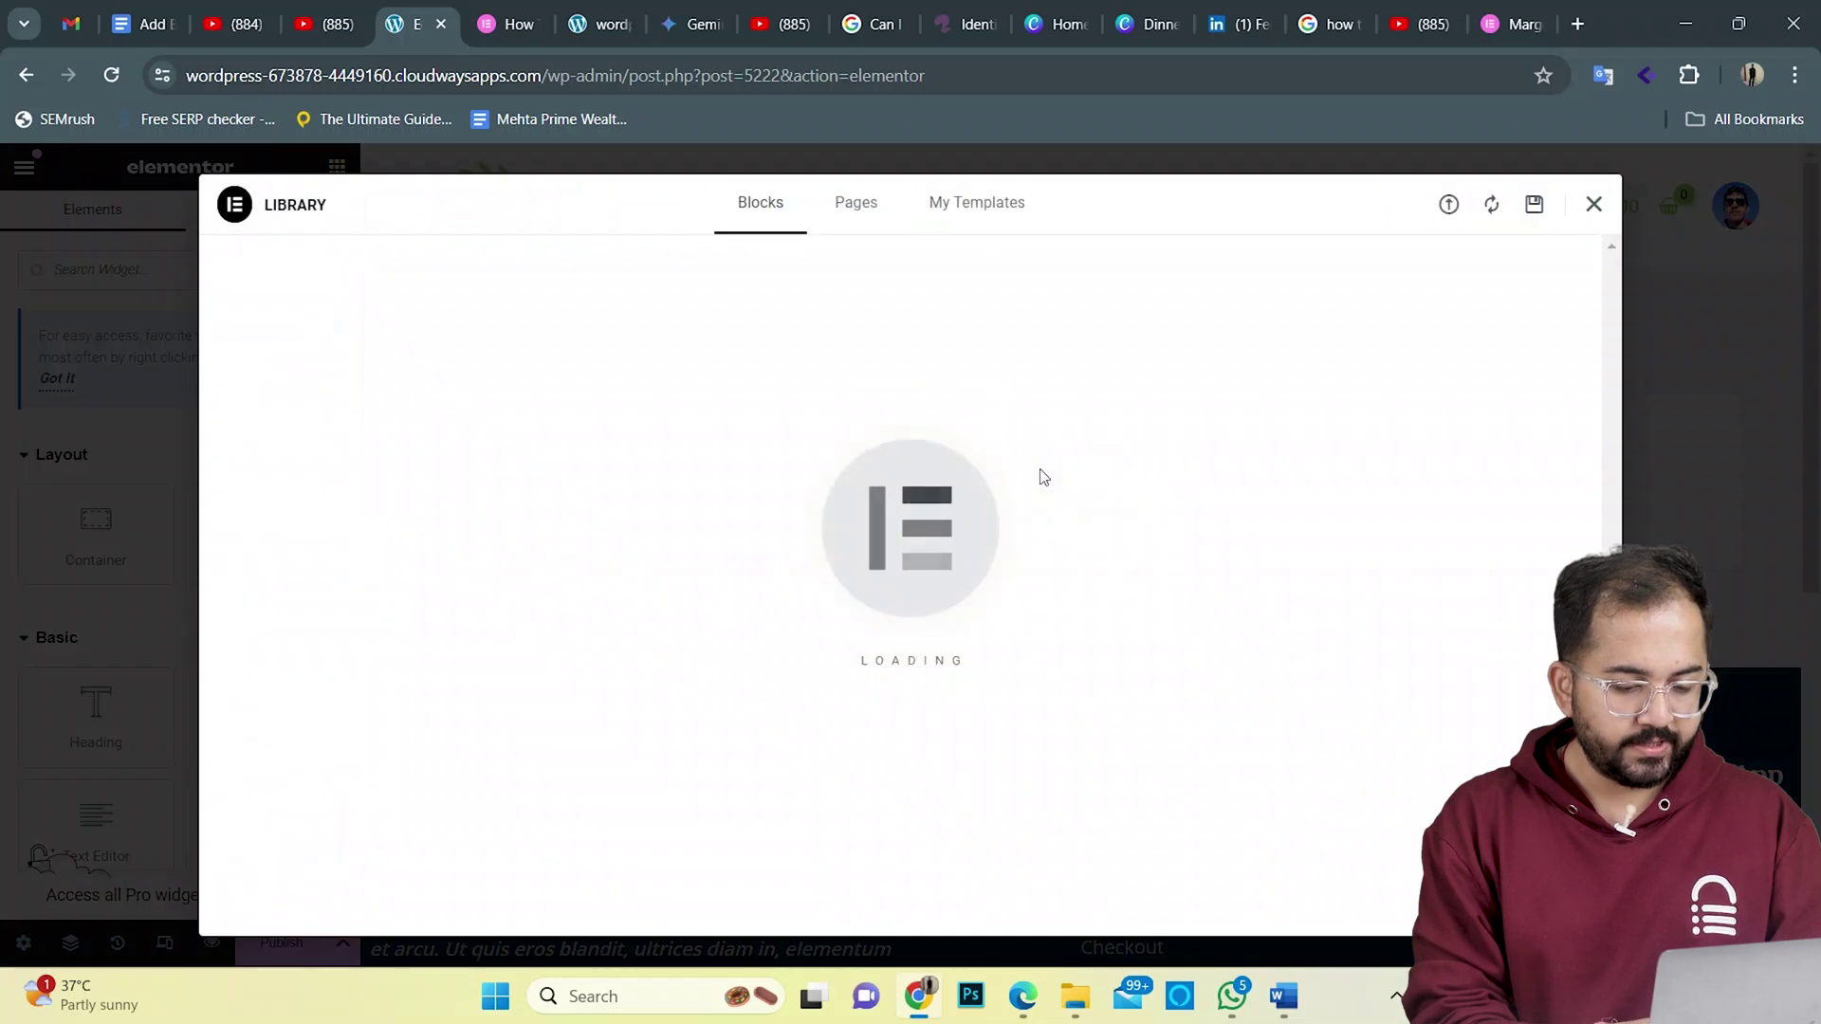
click(856, 205)
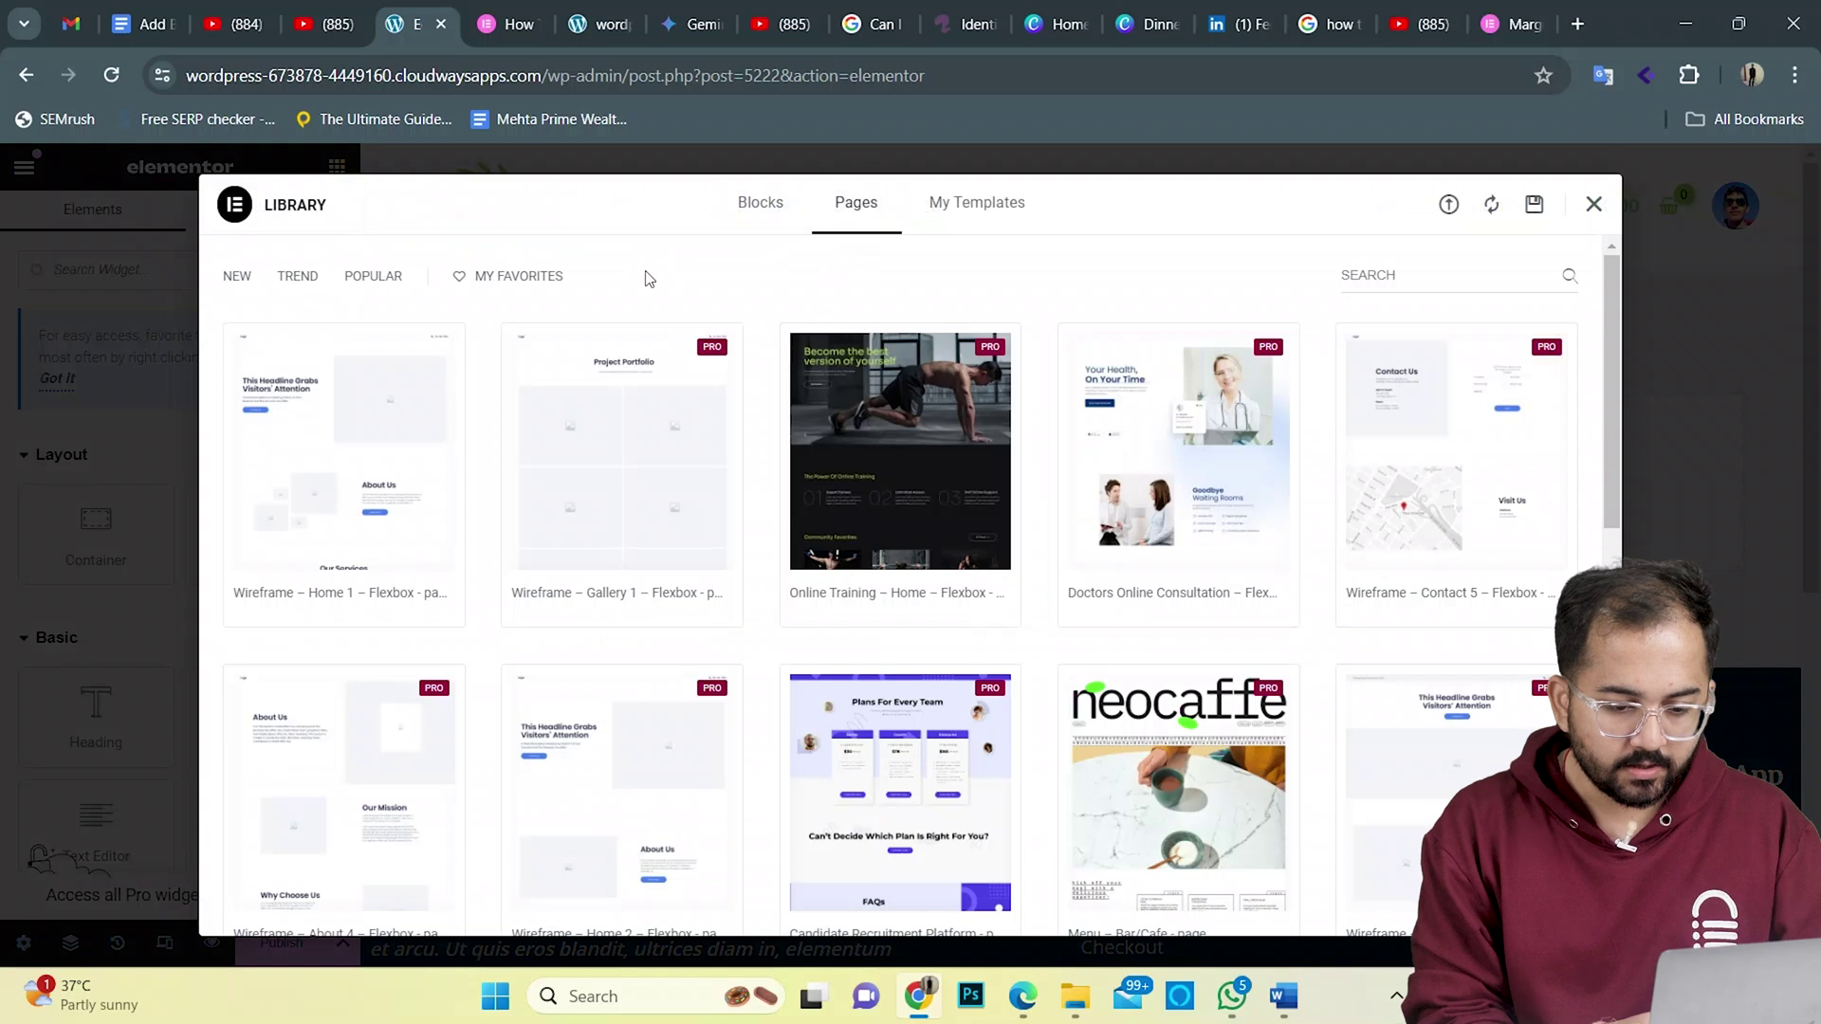
click(343, 438)
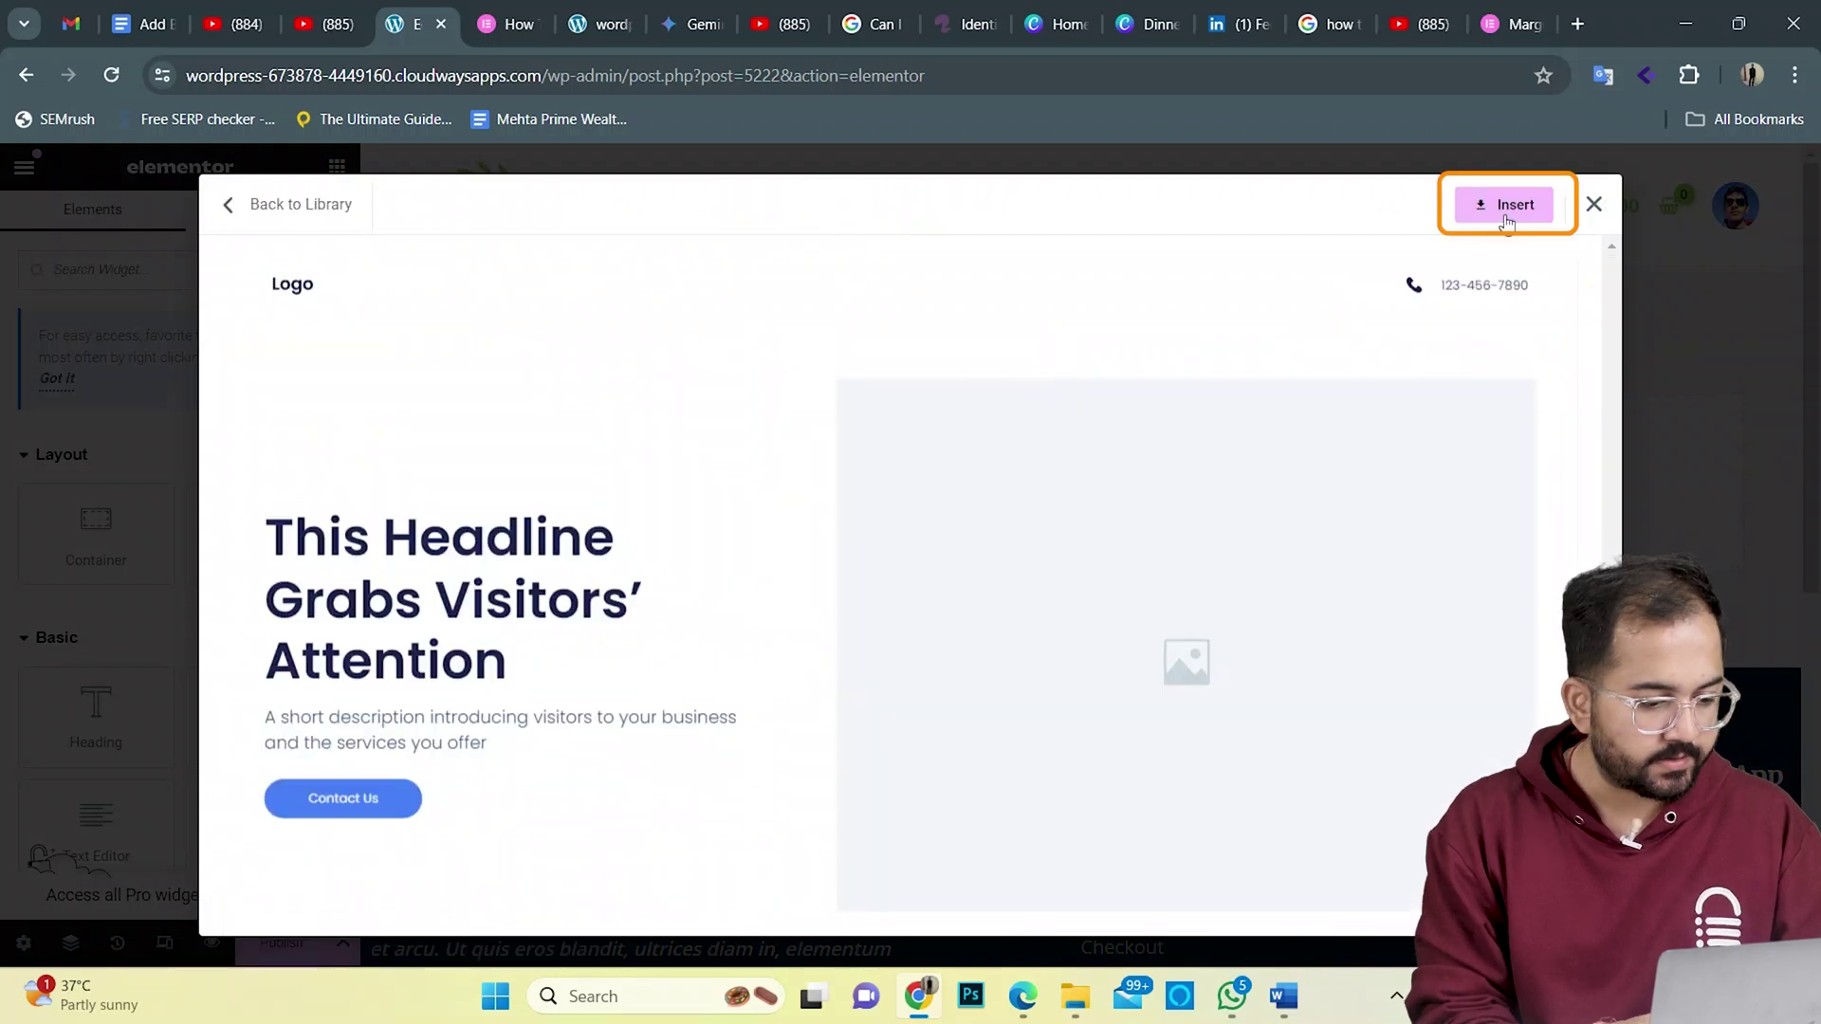
click(1507, 209)
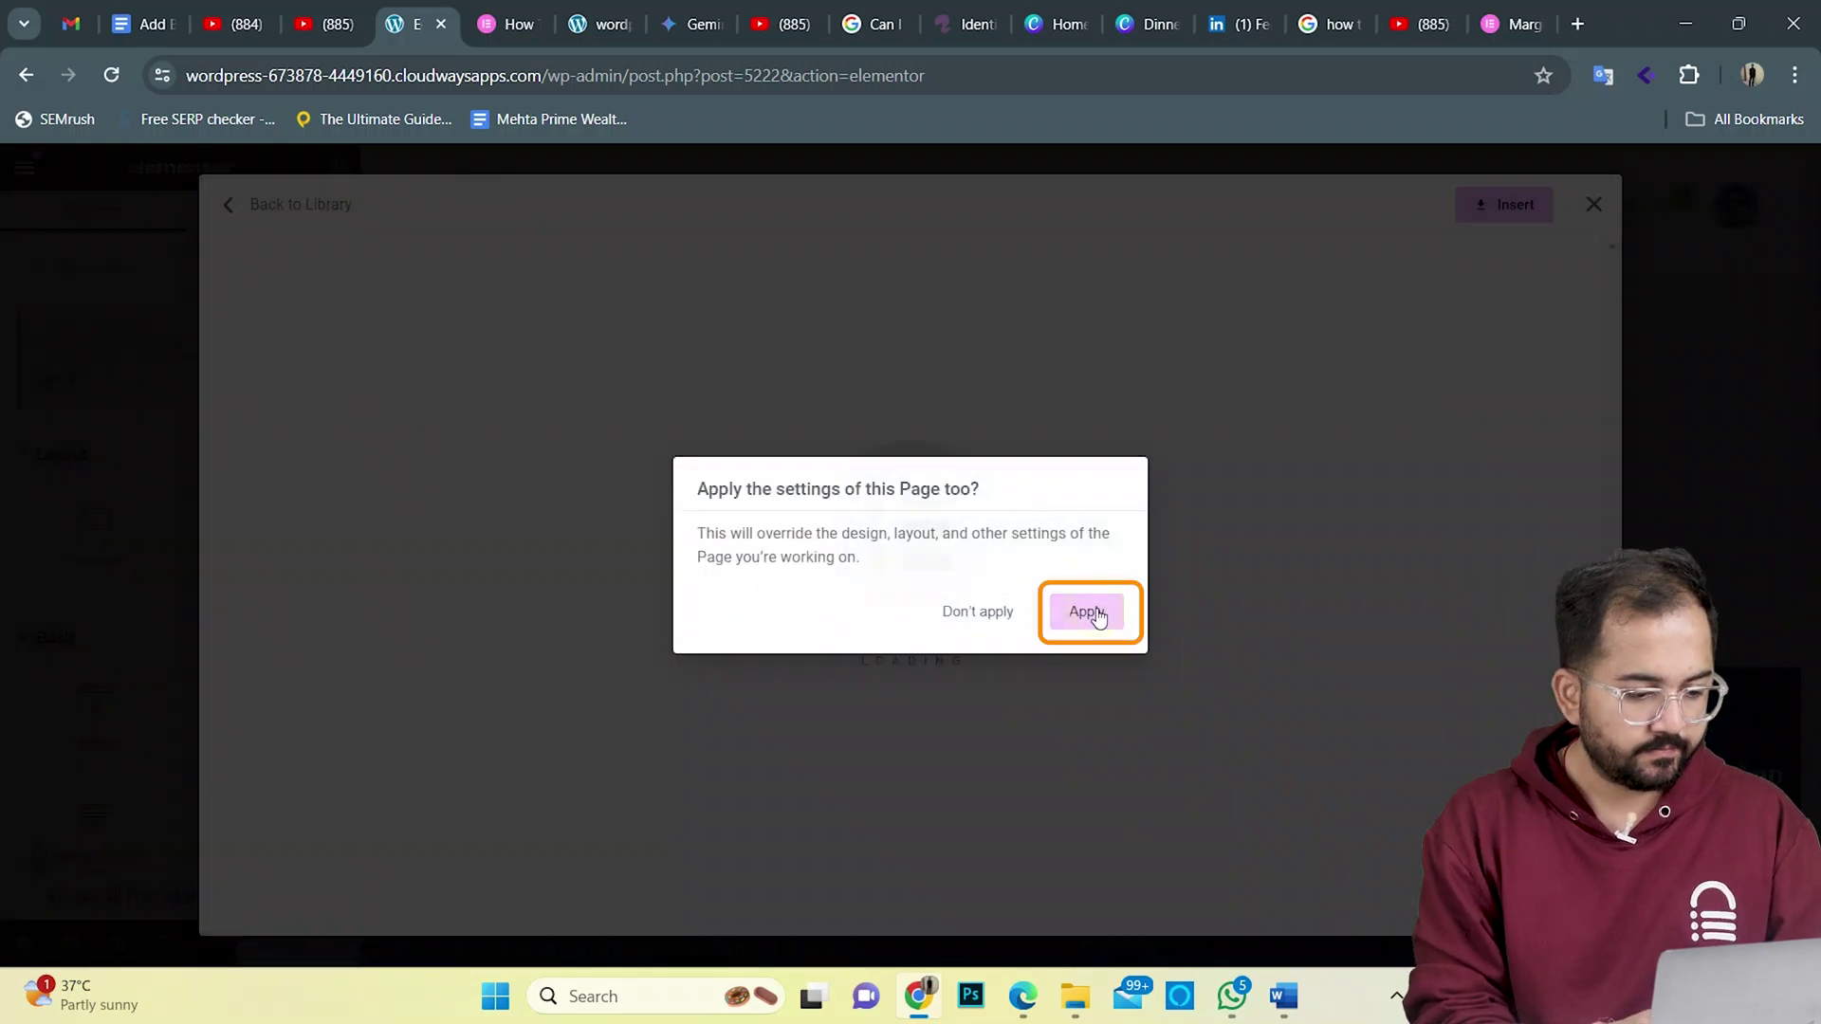
click(1084, 609)
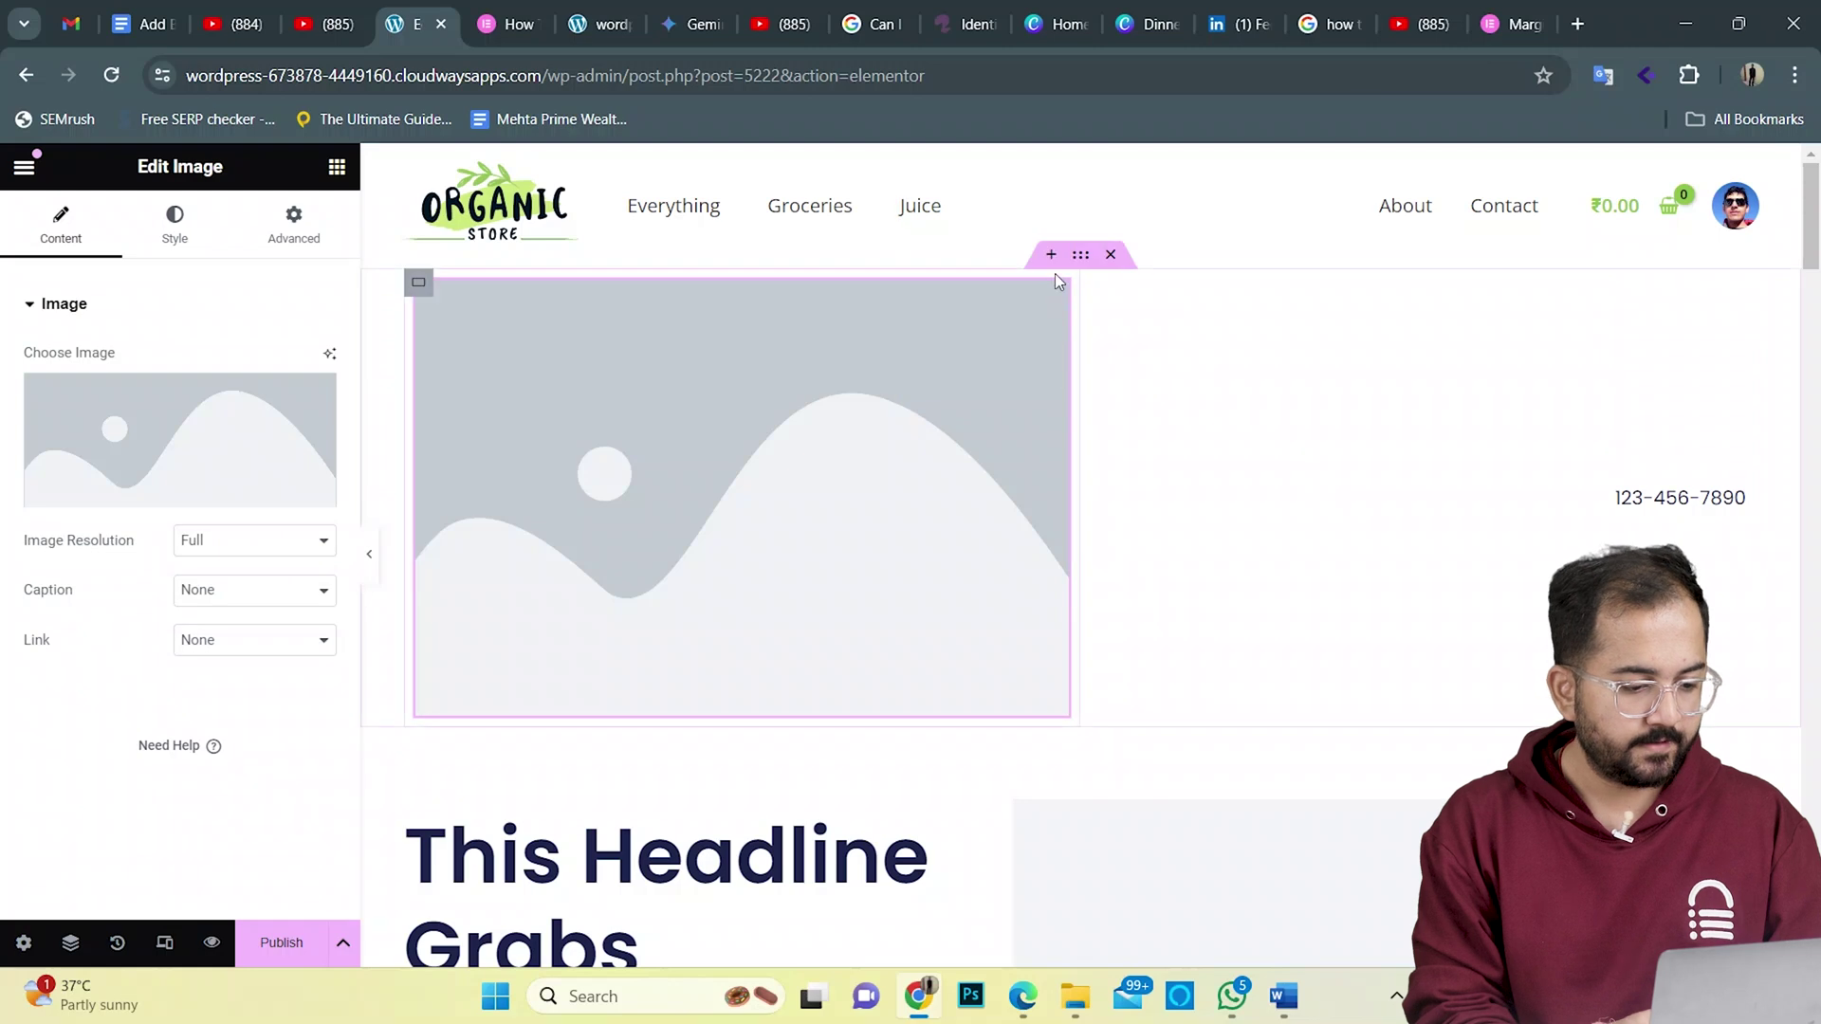
- Add a new single-column flexbox container above the image placeholder
click(1051, 260)
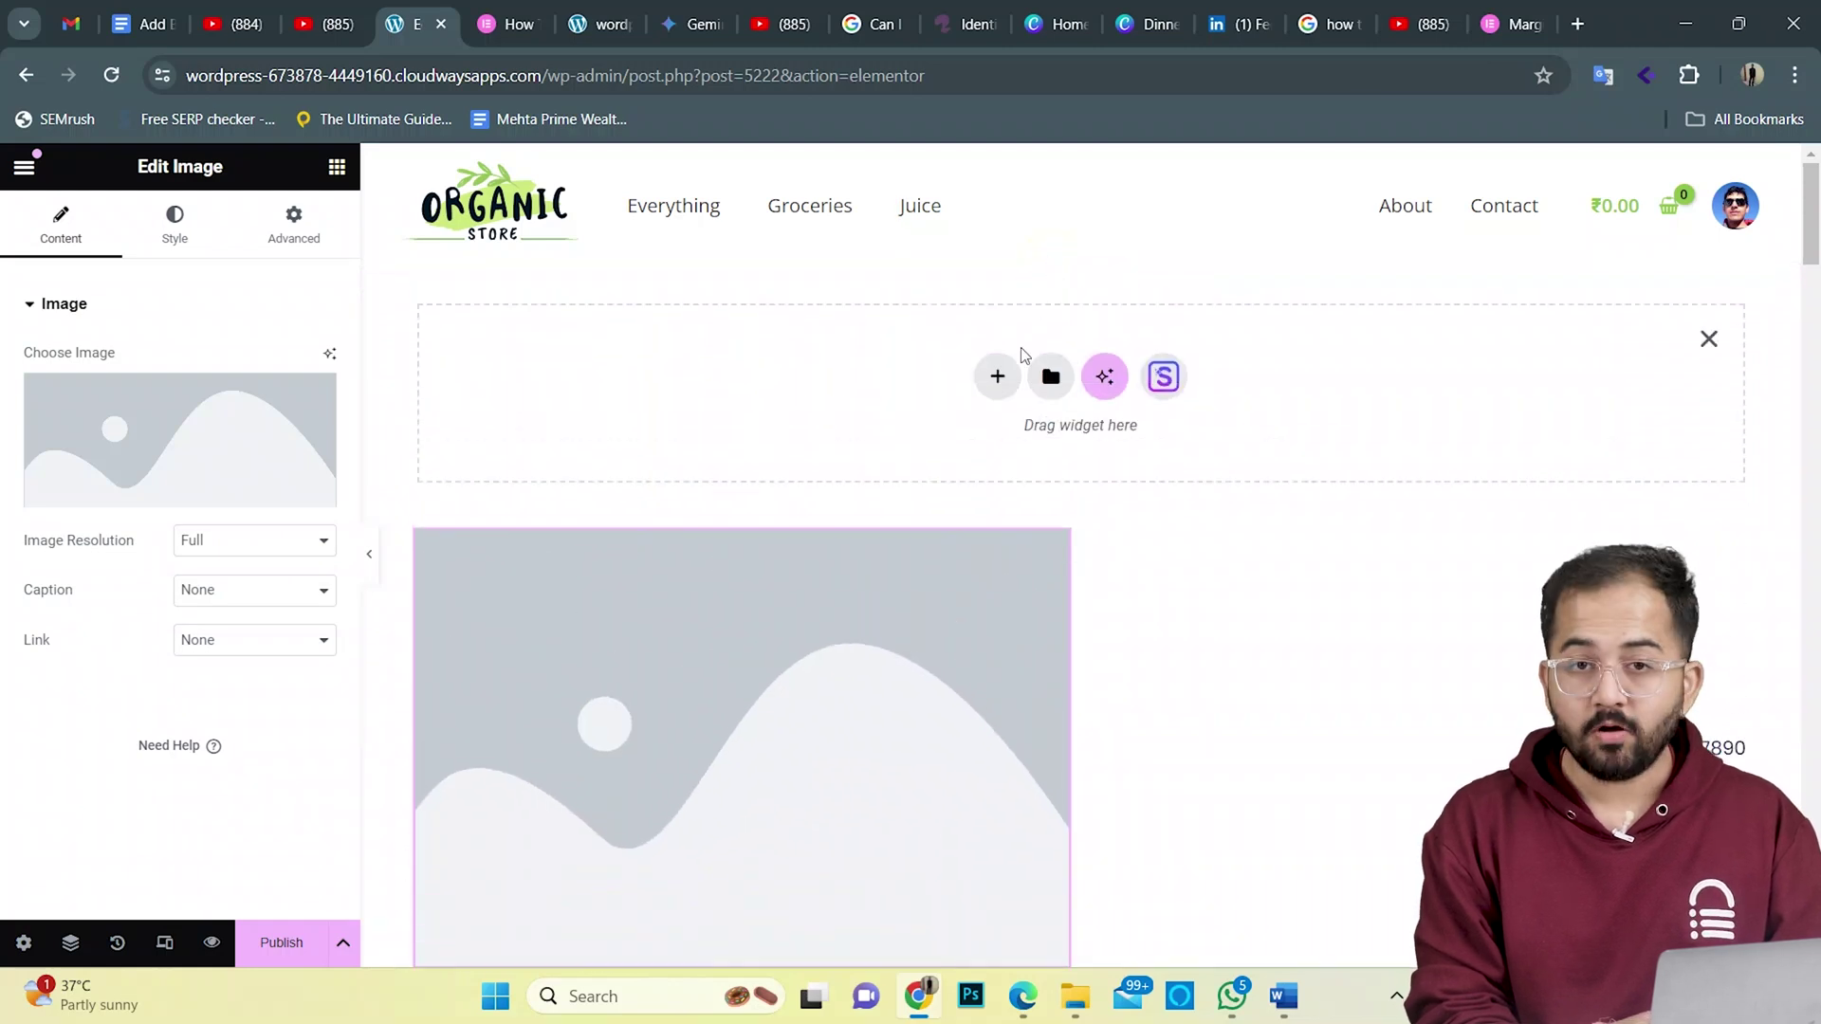
click(1006, 387)
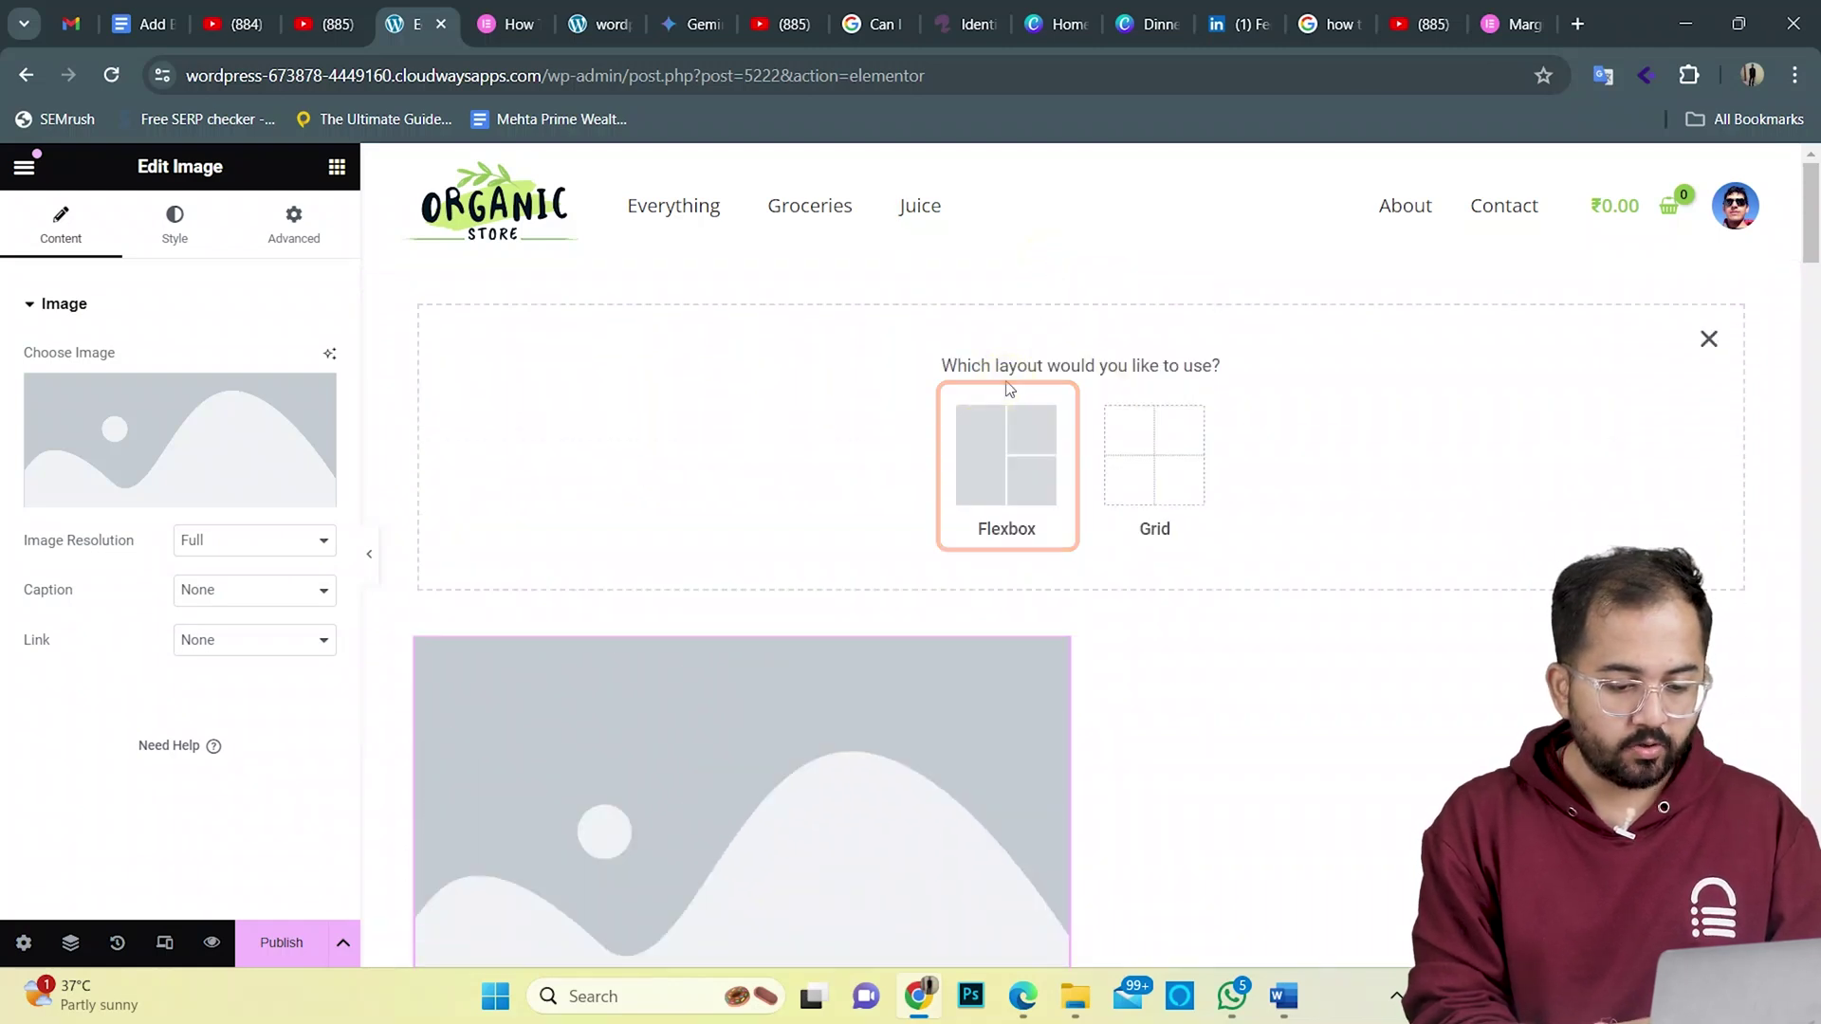
click(992, 463)
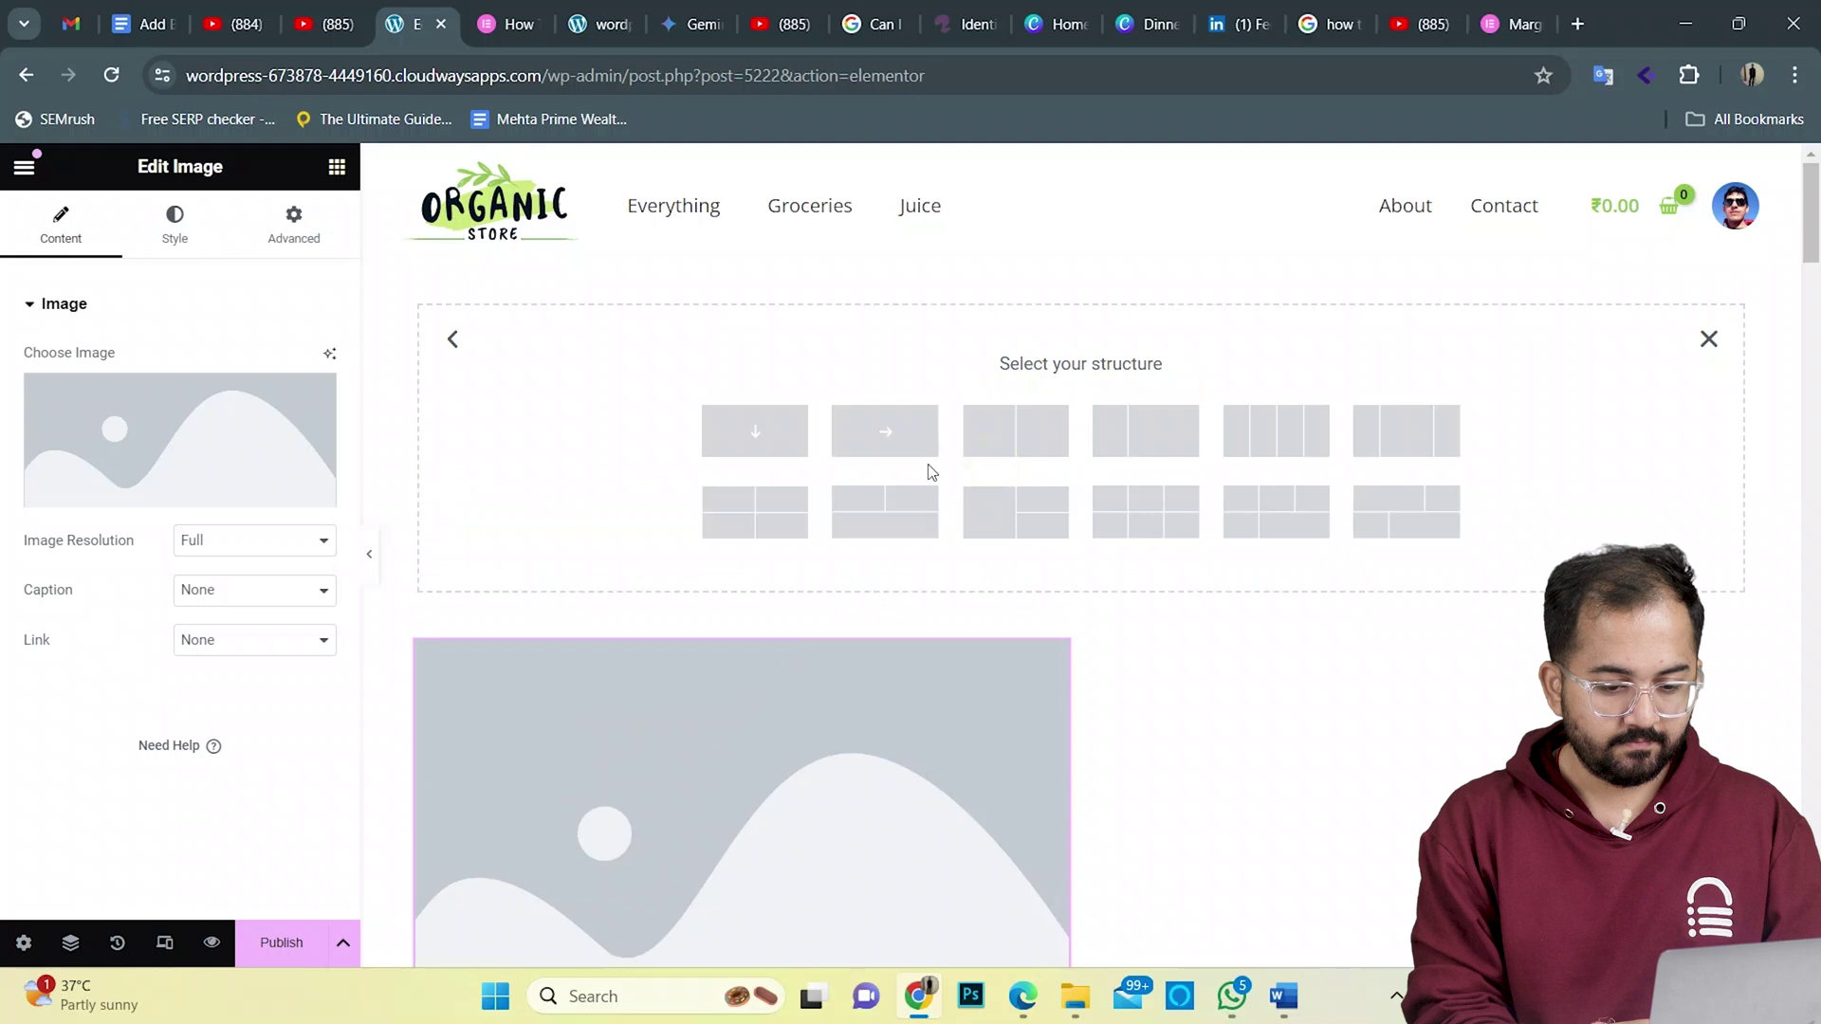
click(739, 430)
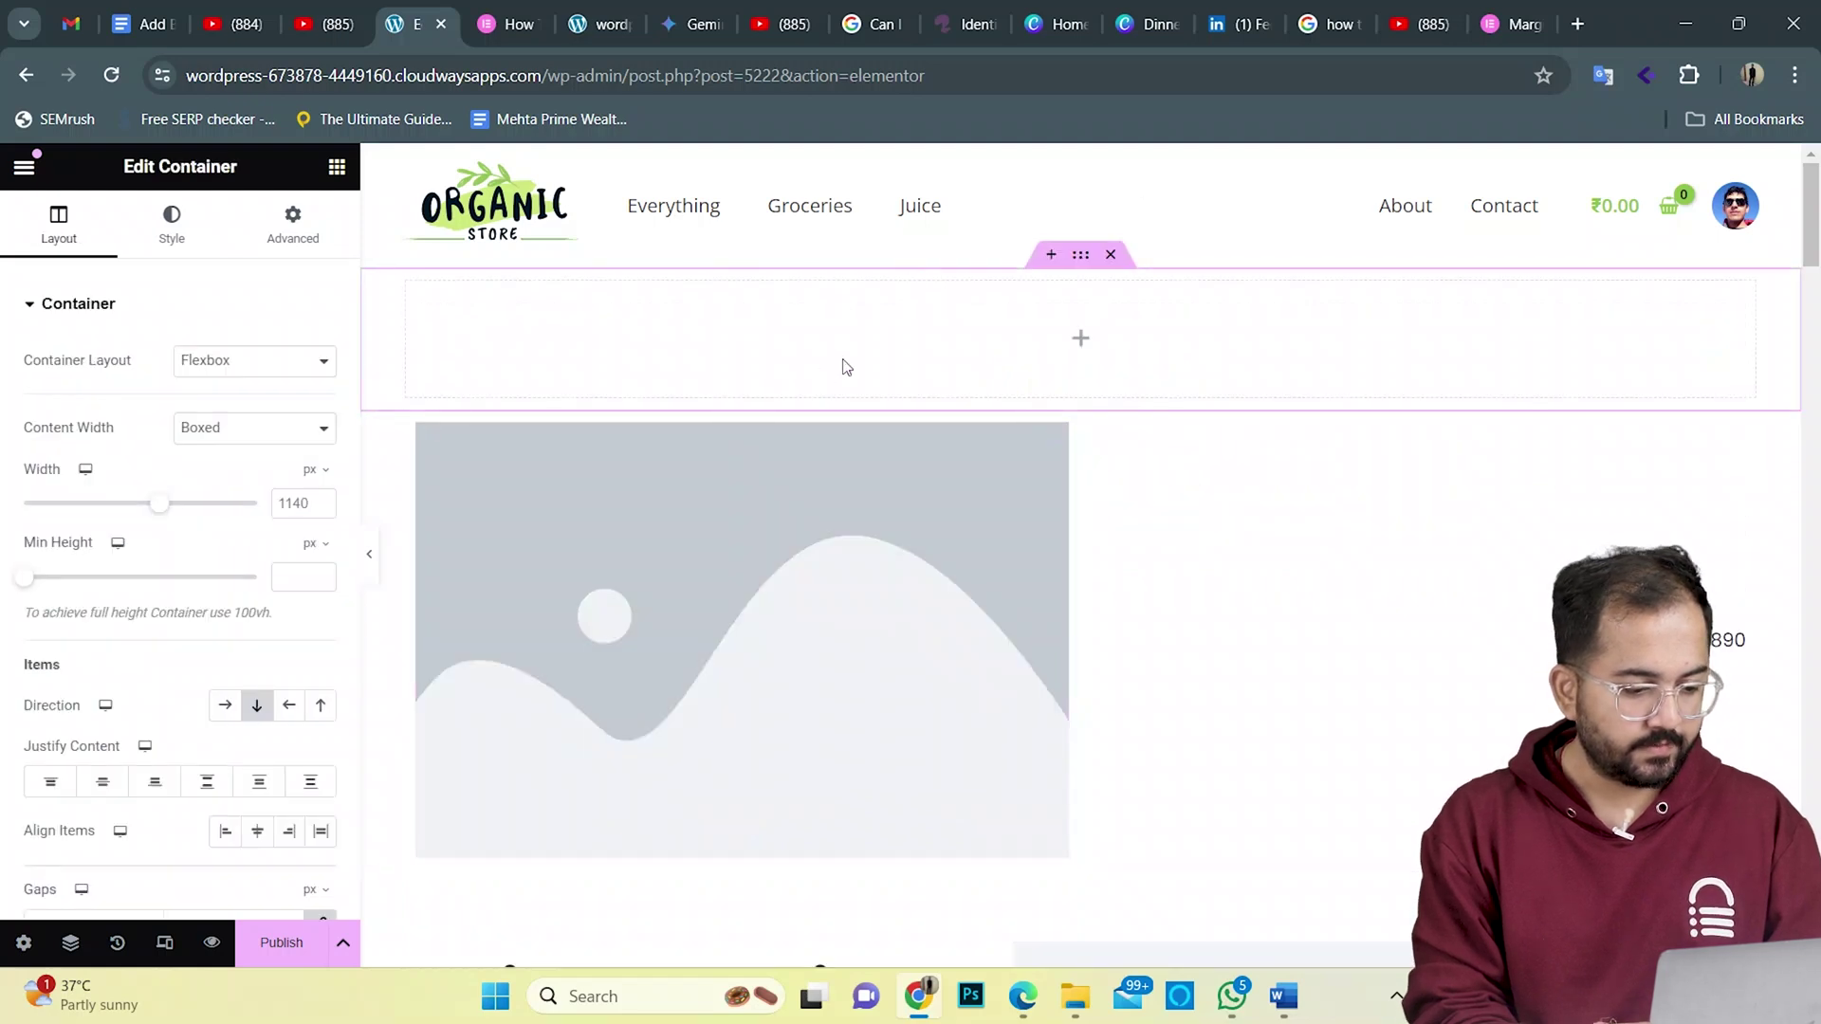
- Place a centre-aligned H1 heading reading 'Dinner Done Right' in the new container
click(1081, 348)
drag(95, 716, 757, 355)
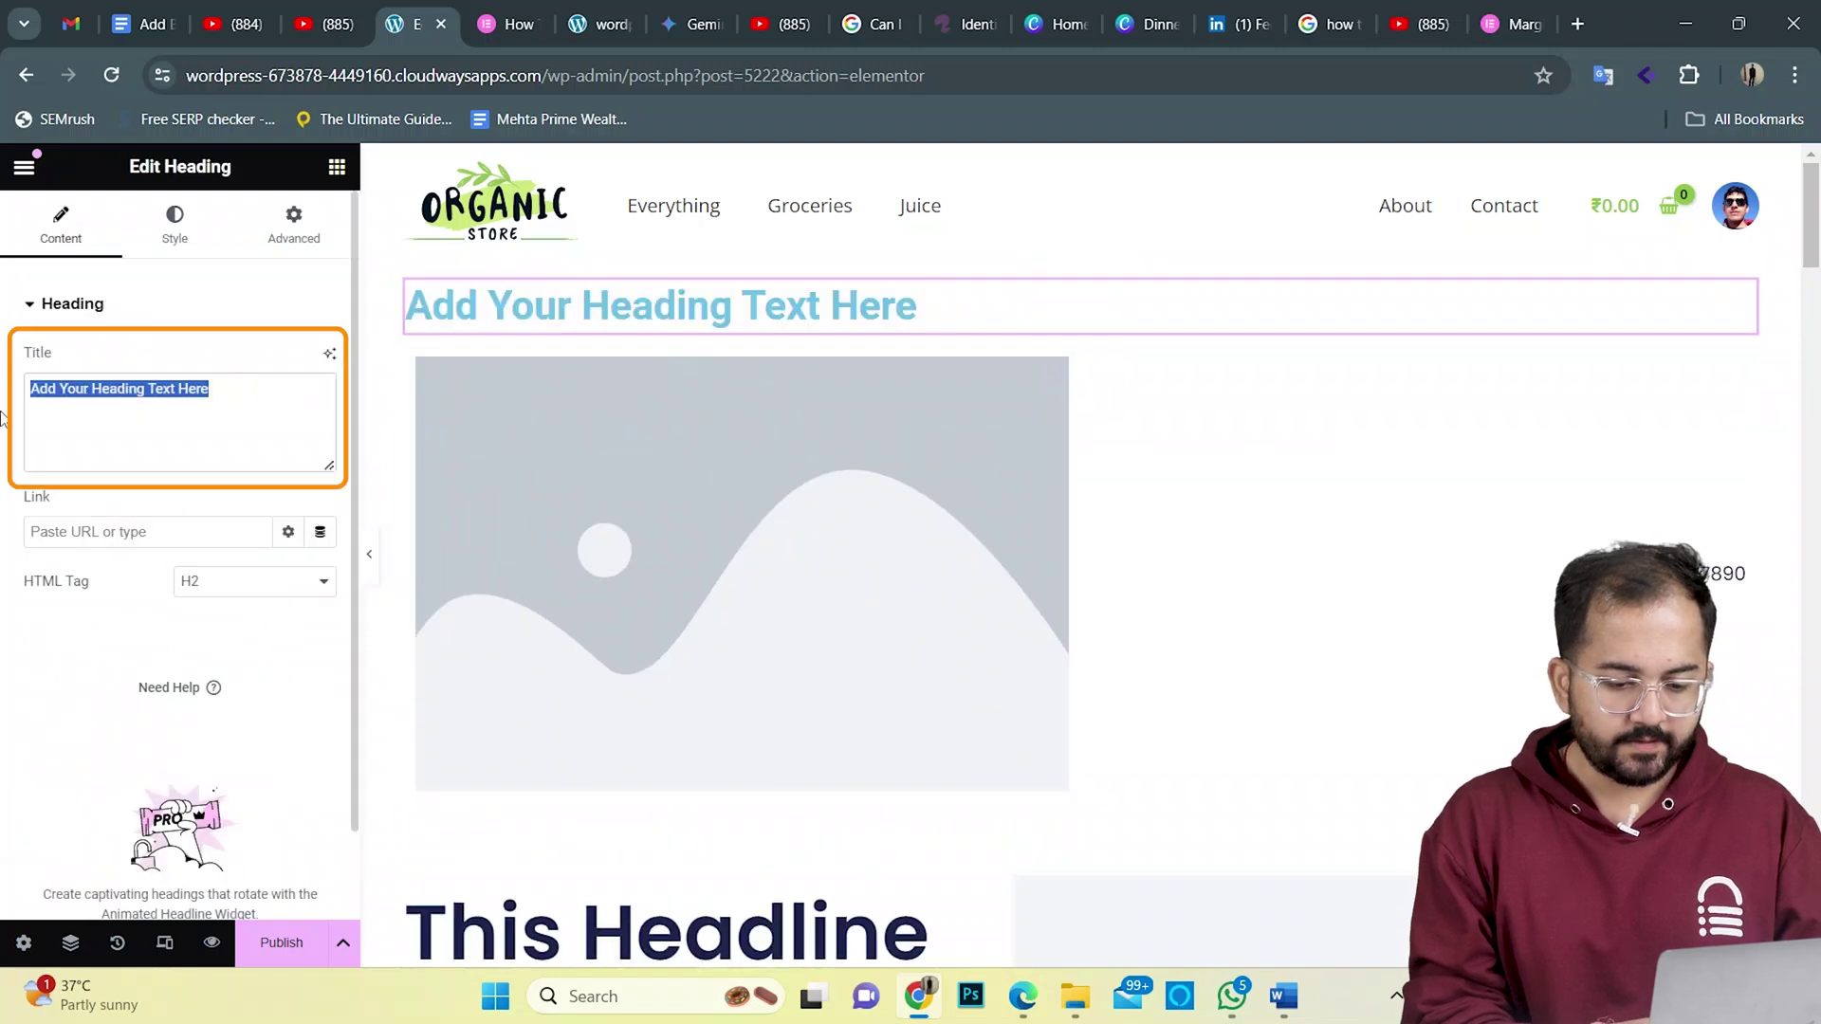
text(Dinner Done Right)
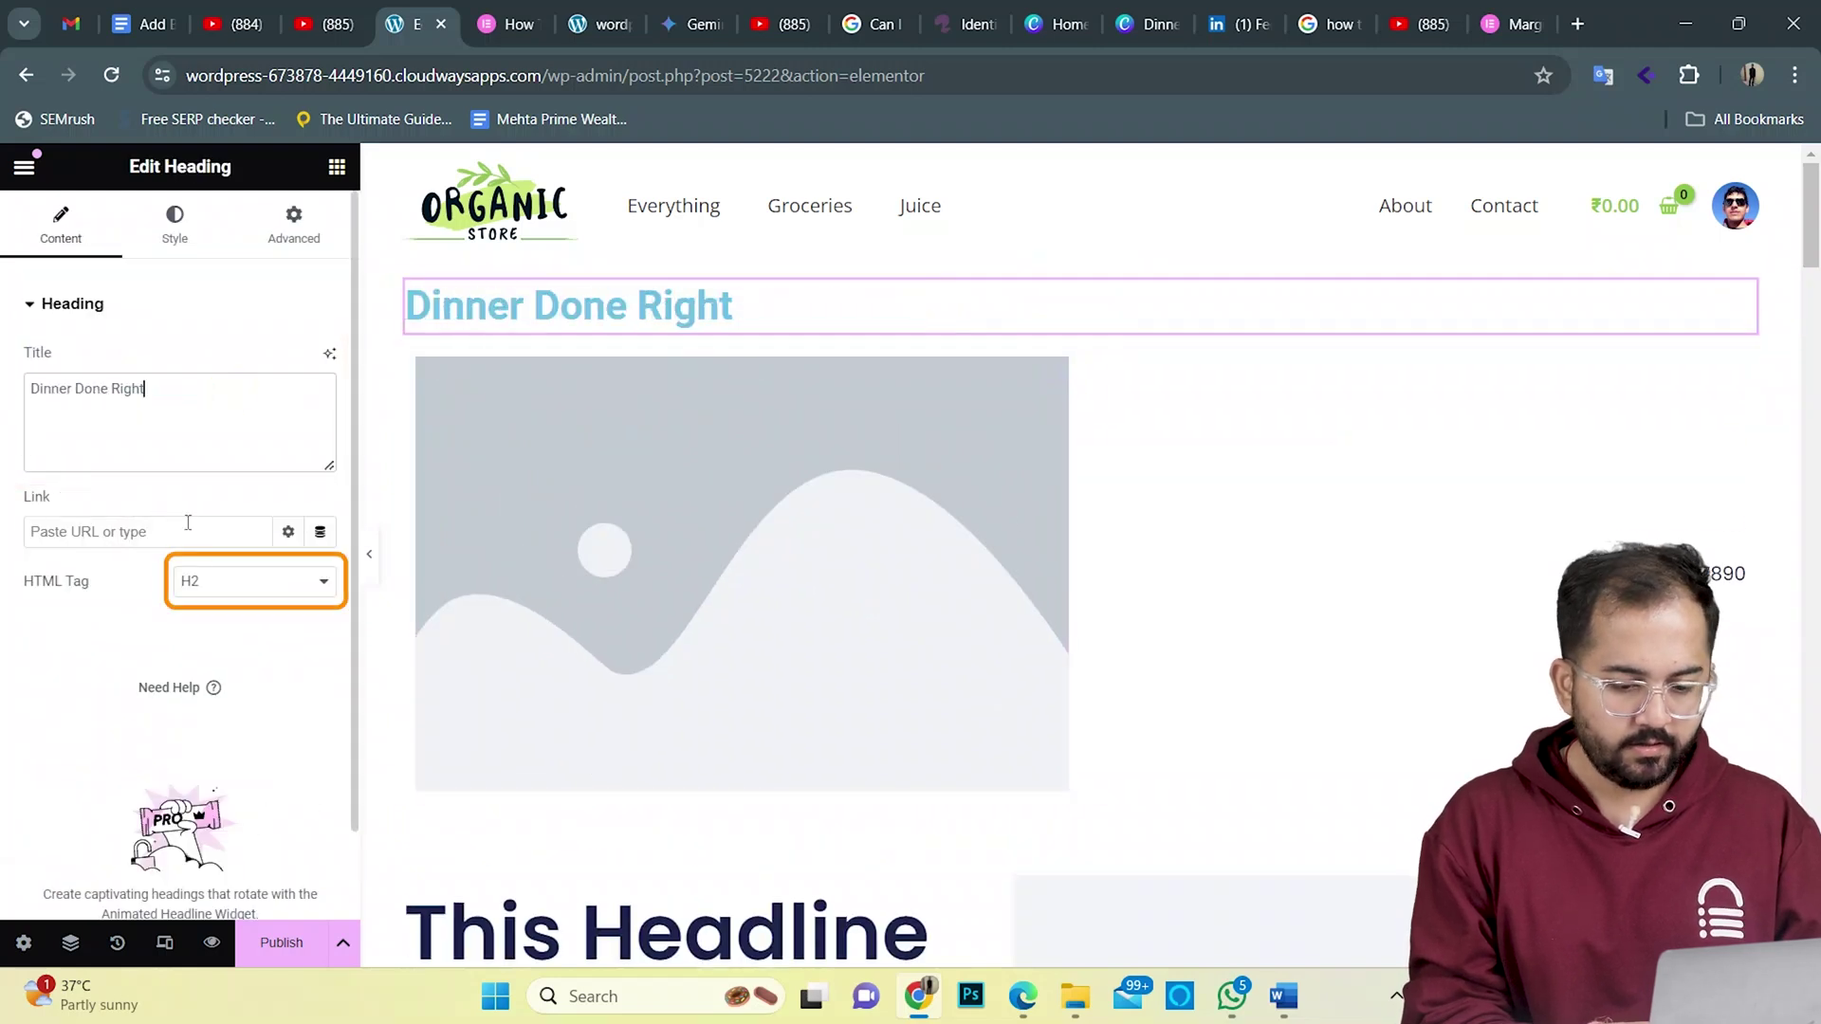
click(263, 582)
click(237, 606)
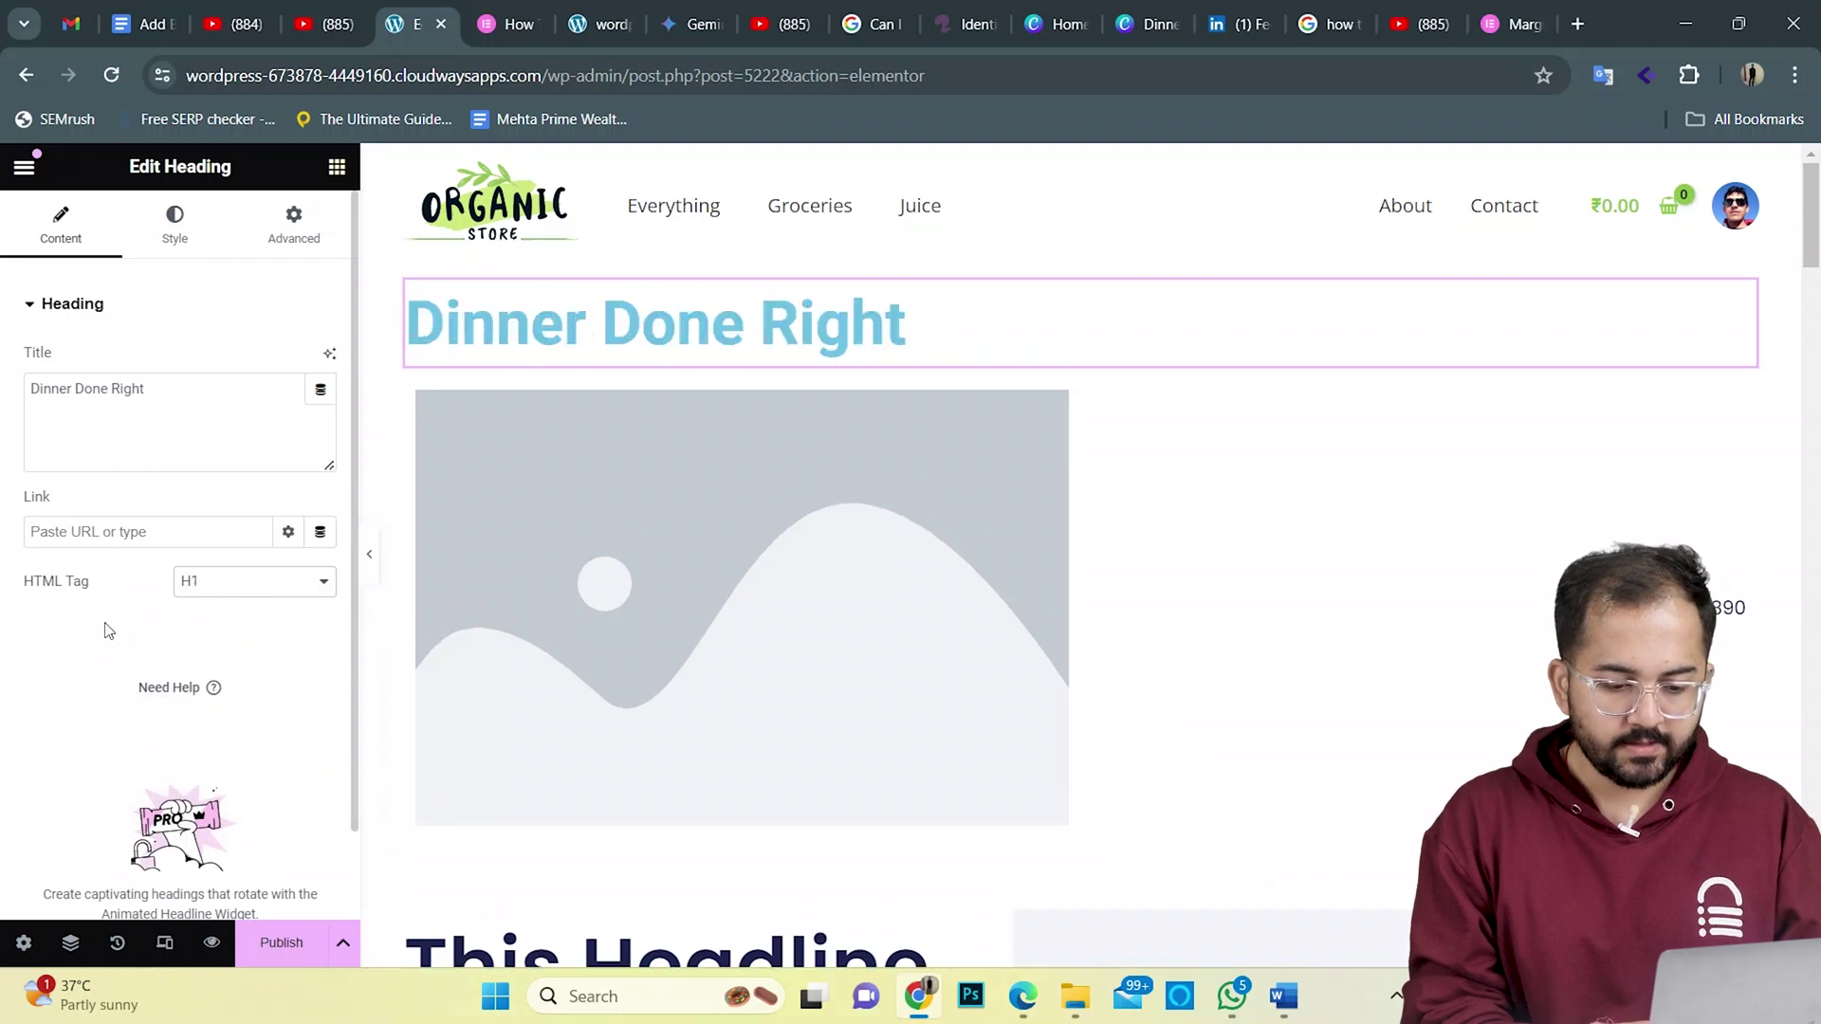
click(183, 232)
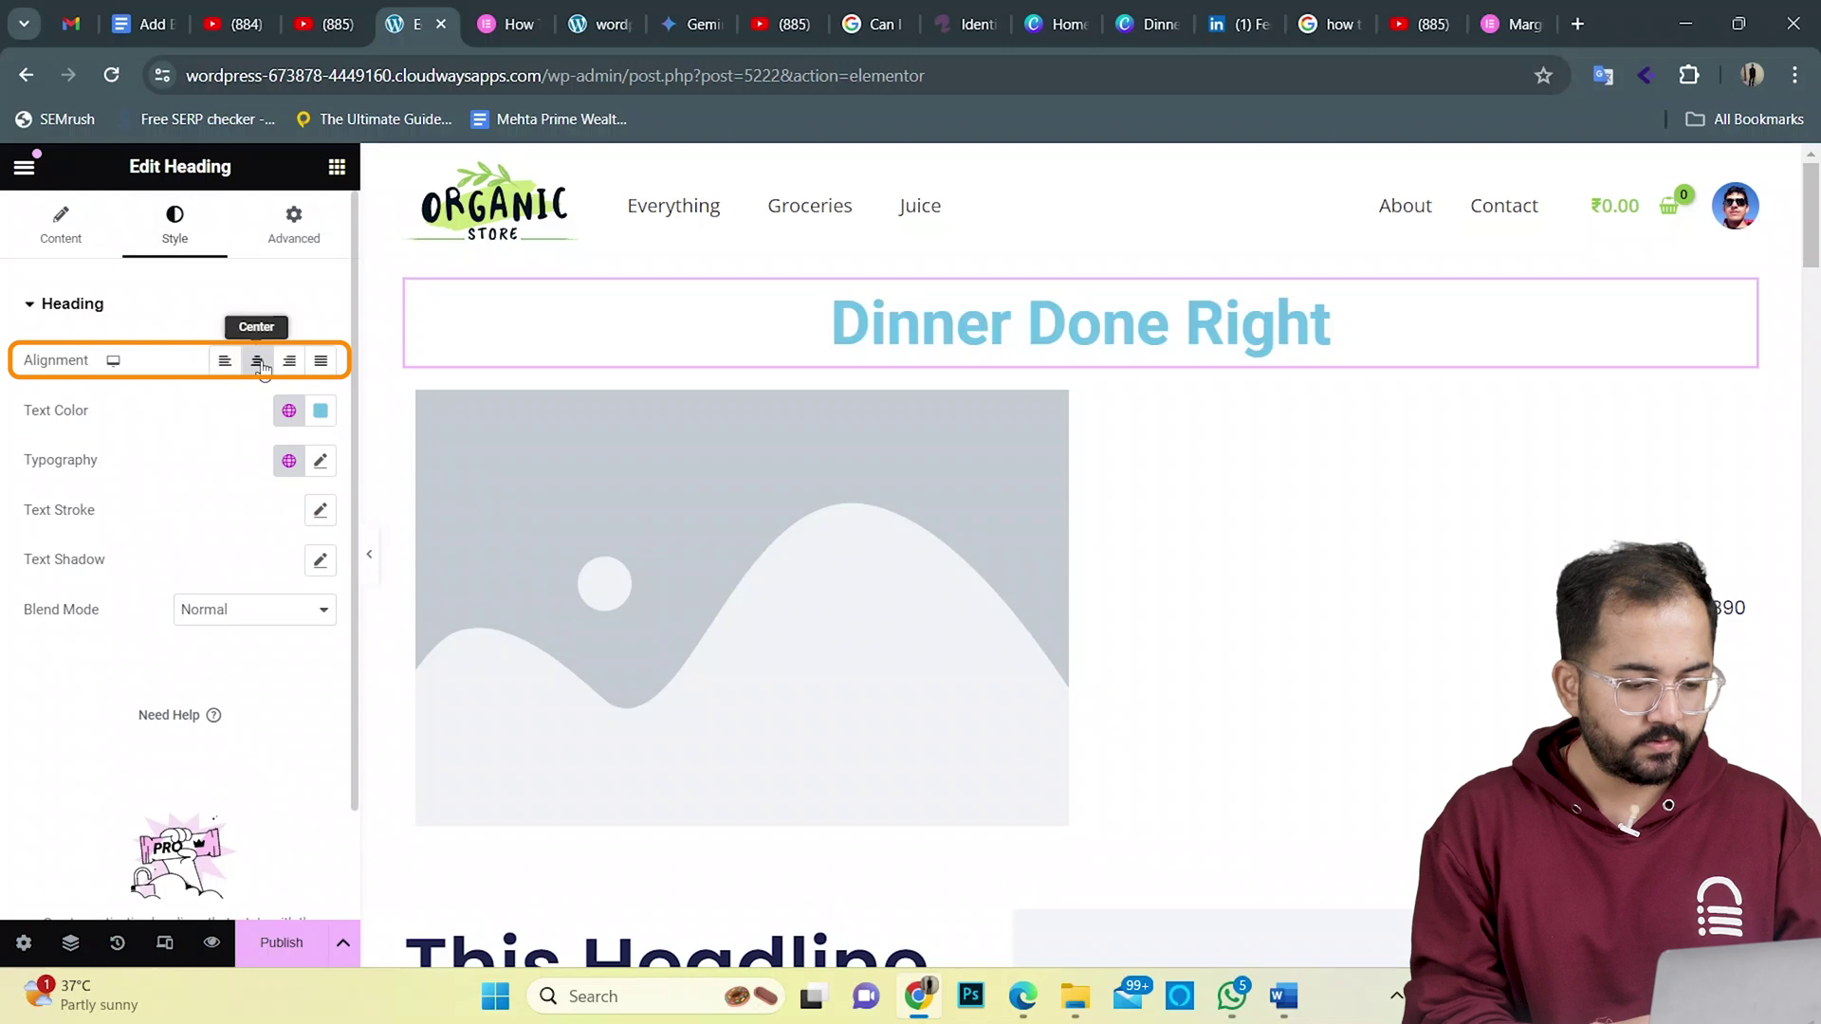
click(337, 166)
text(Text)
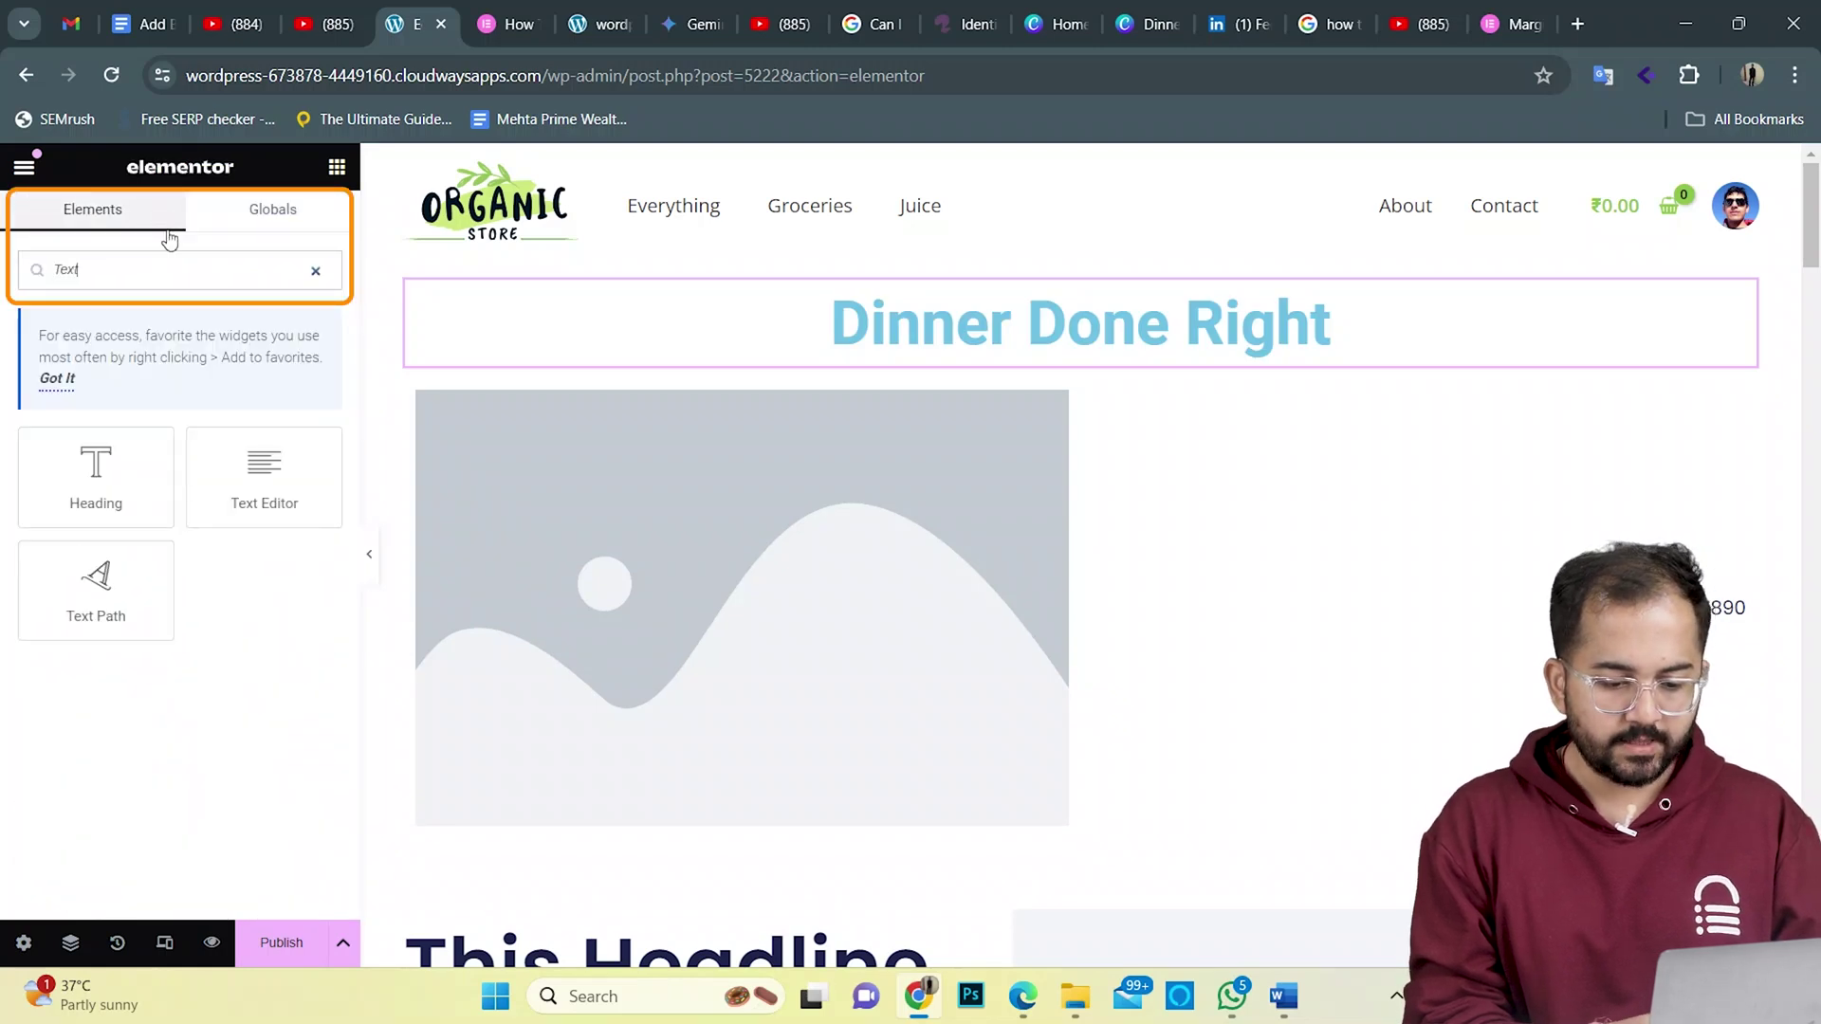
- Add a centred Text Editor subtitle about planning dinners below the heading
drag(265, 469, 886, 374)
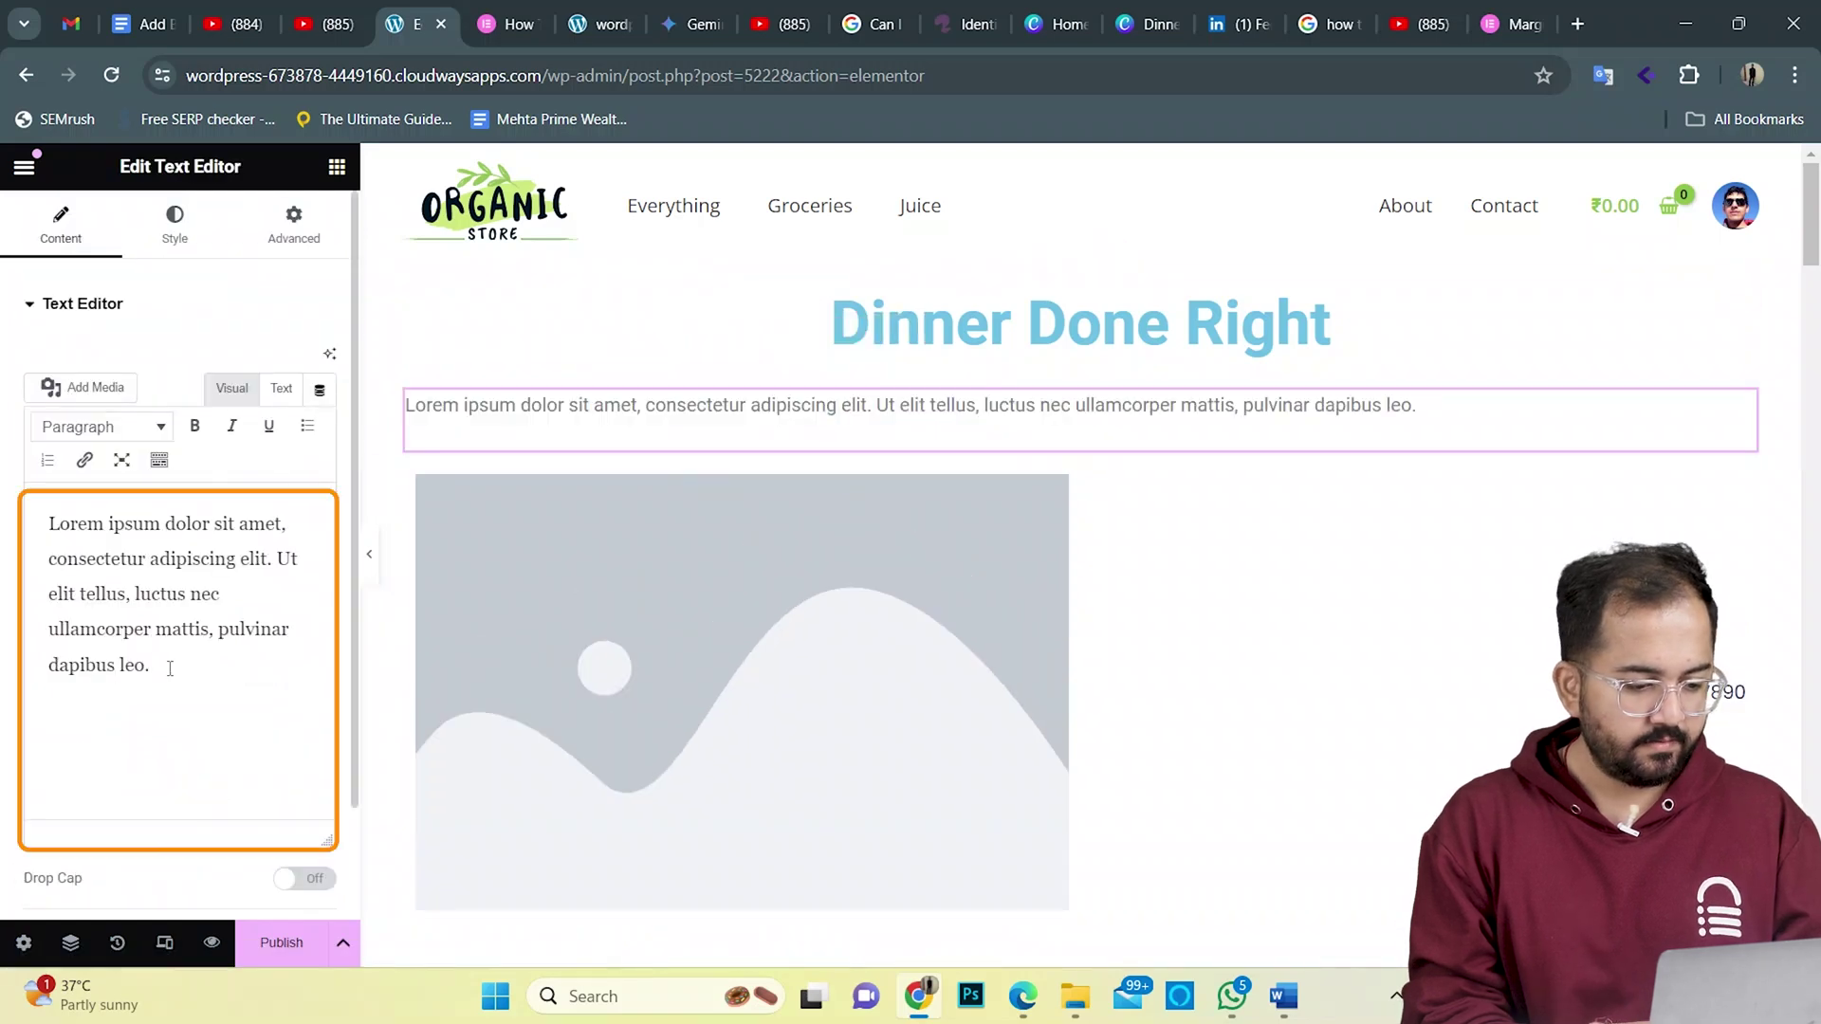
key(ctrl+a)
text(Plan your week's dinners and stock up on organic essentials.)
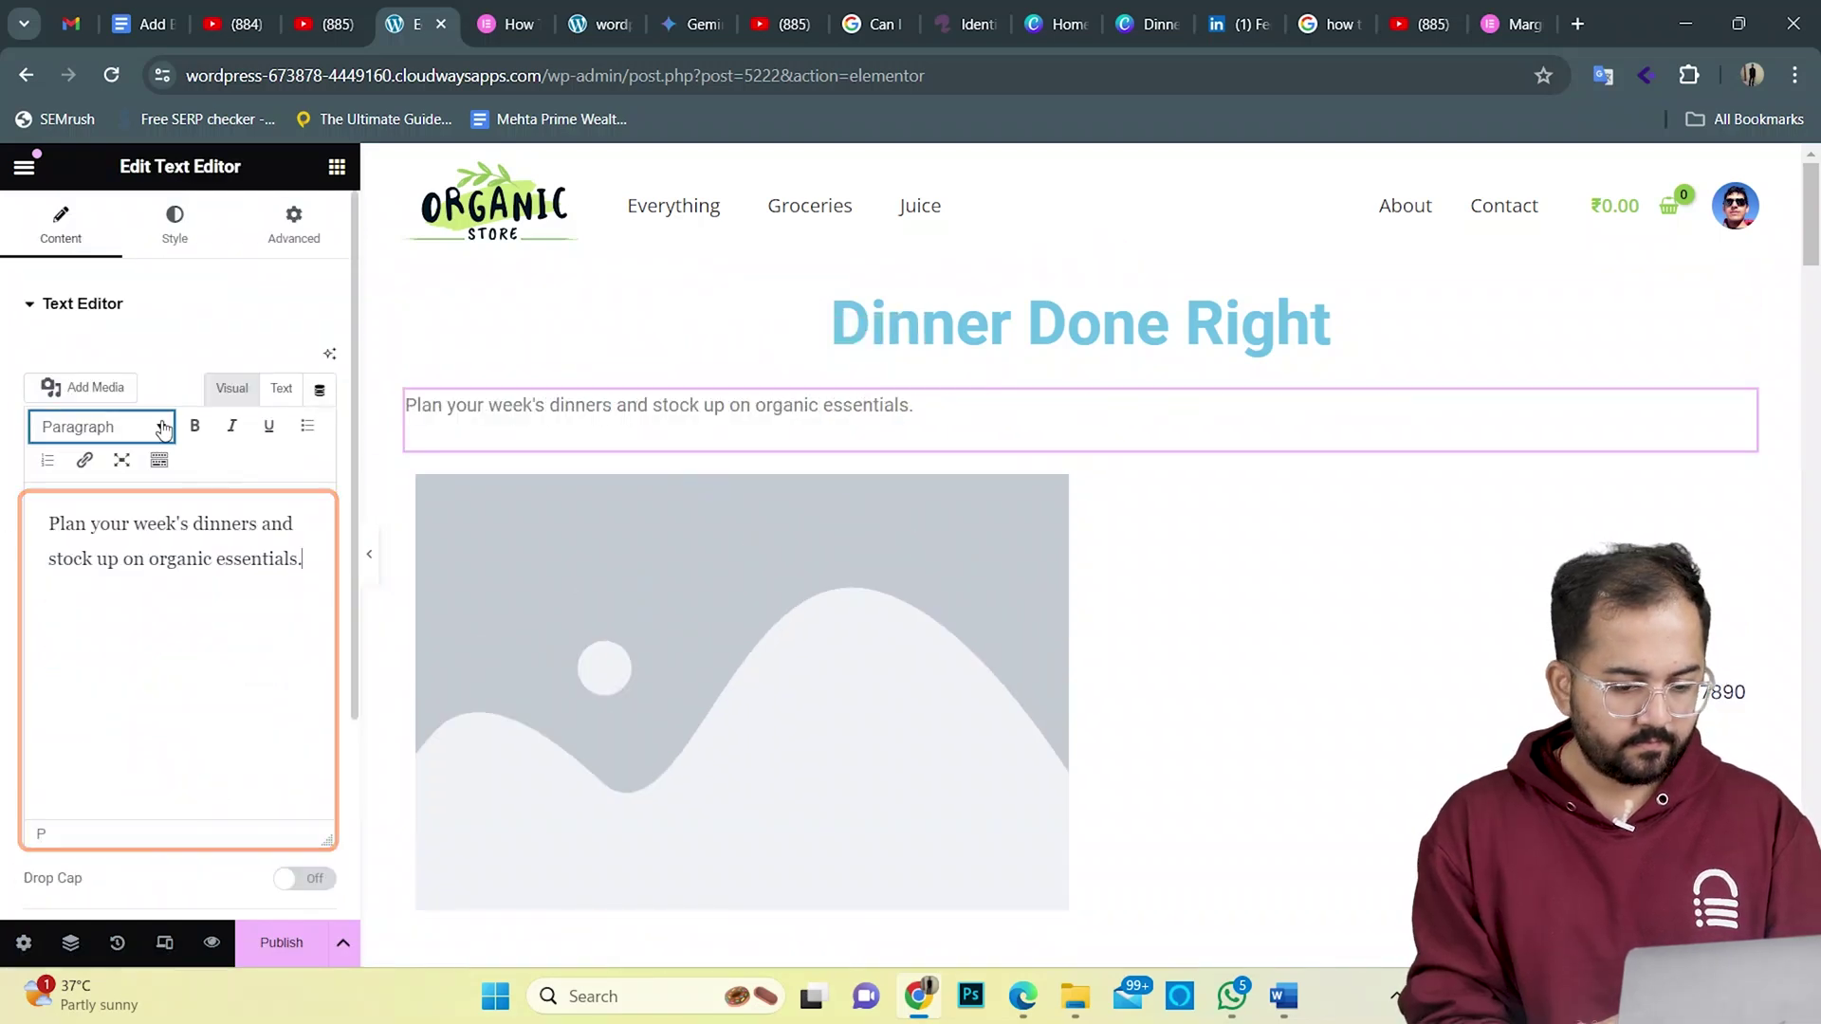
click(187, 229)
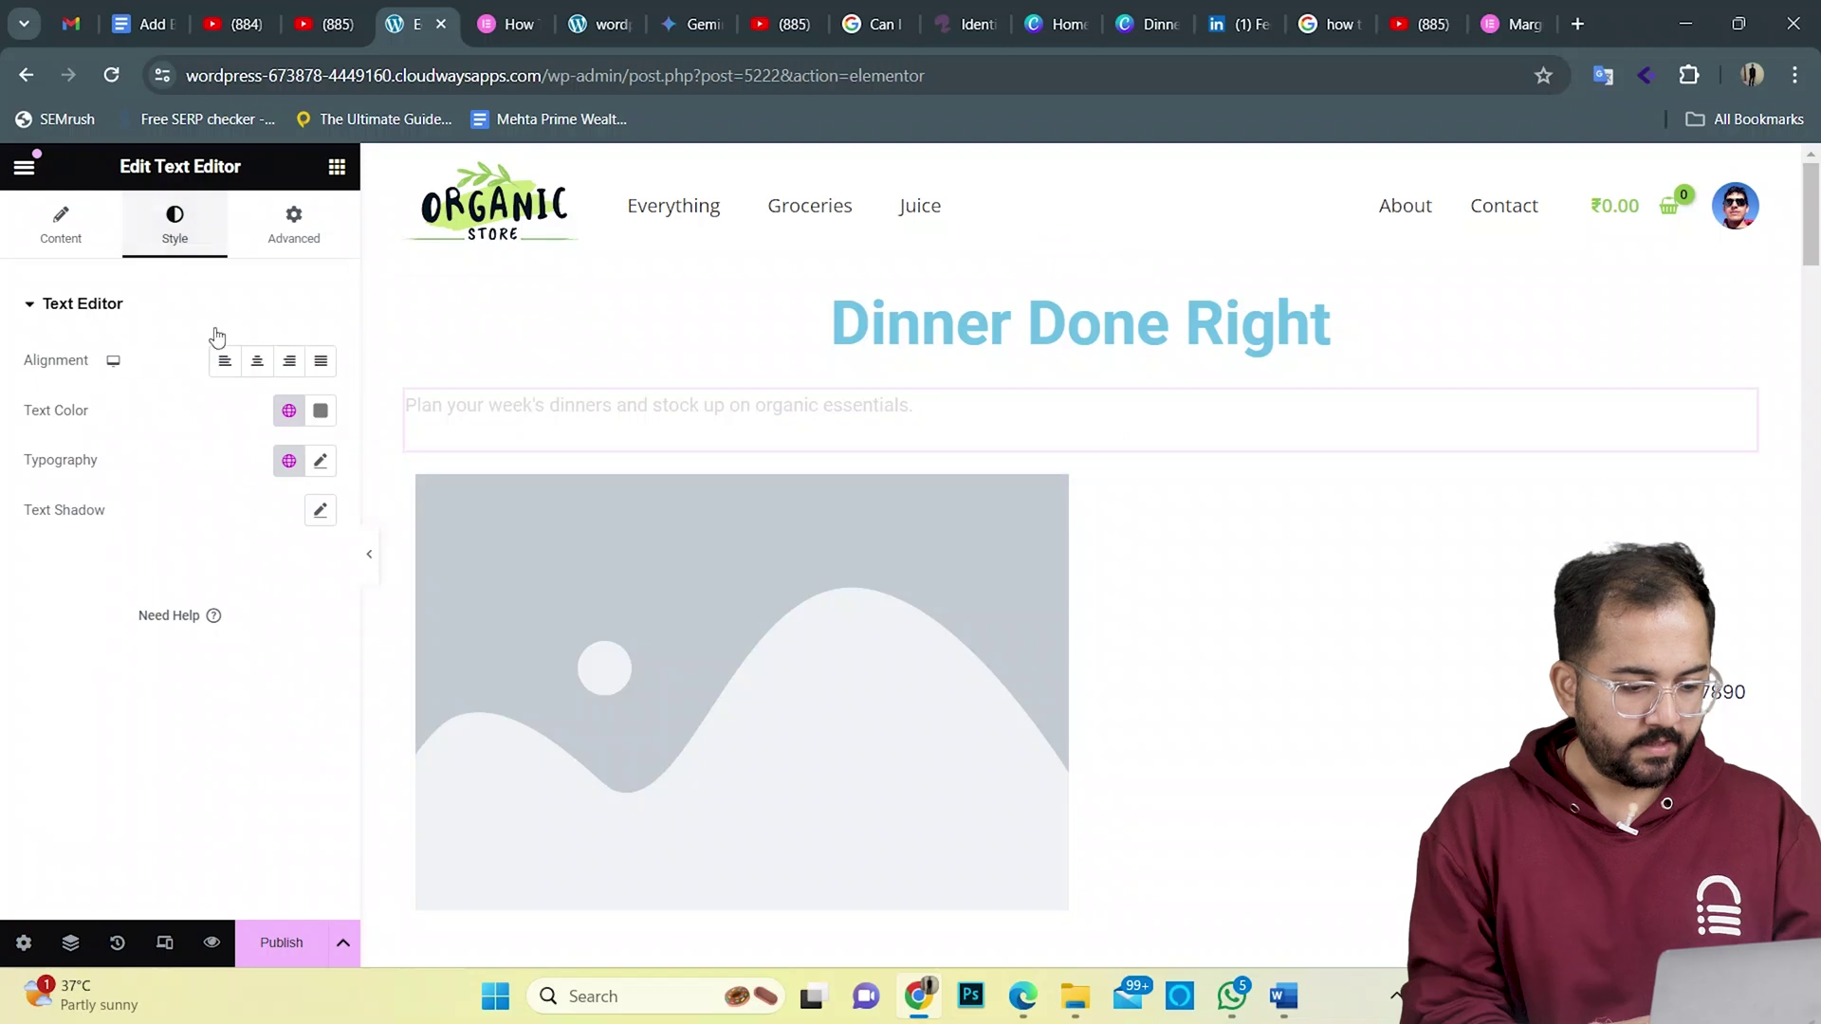
click(257, 364)
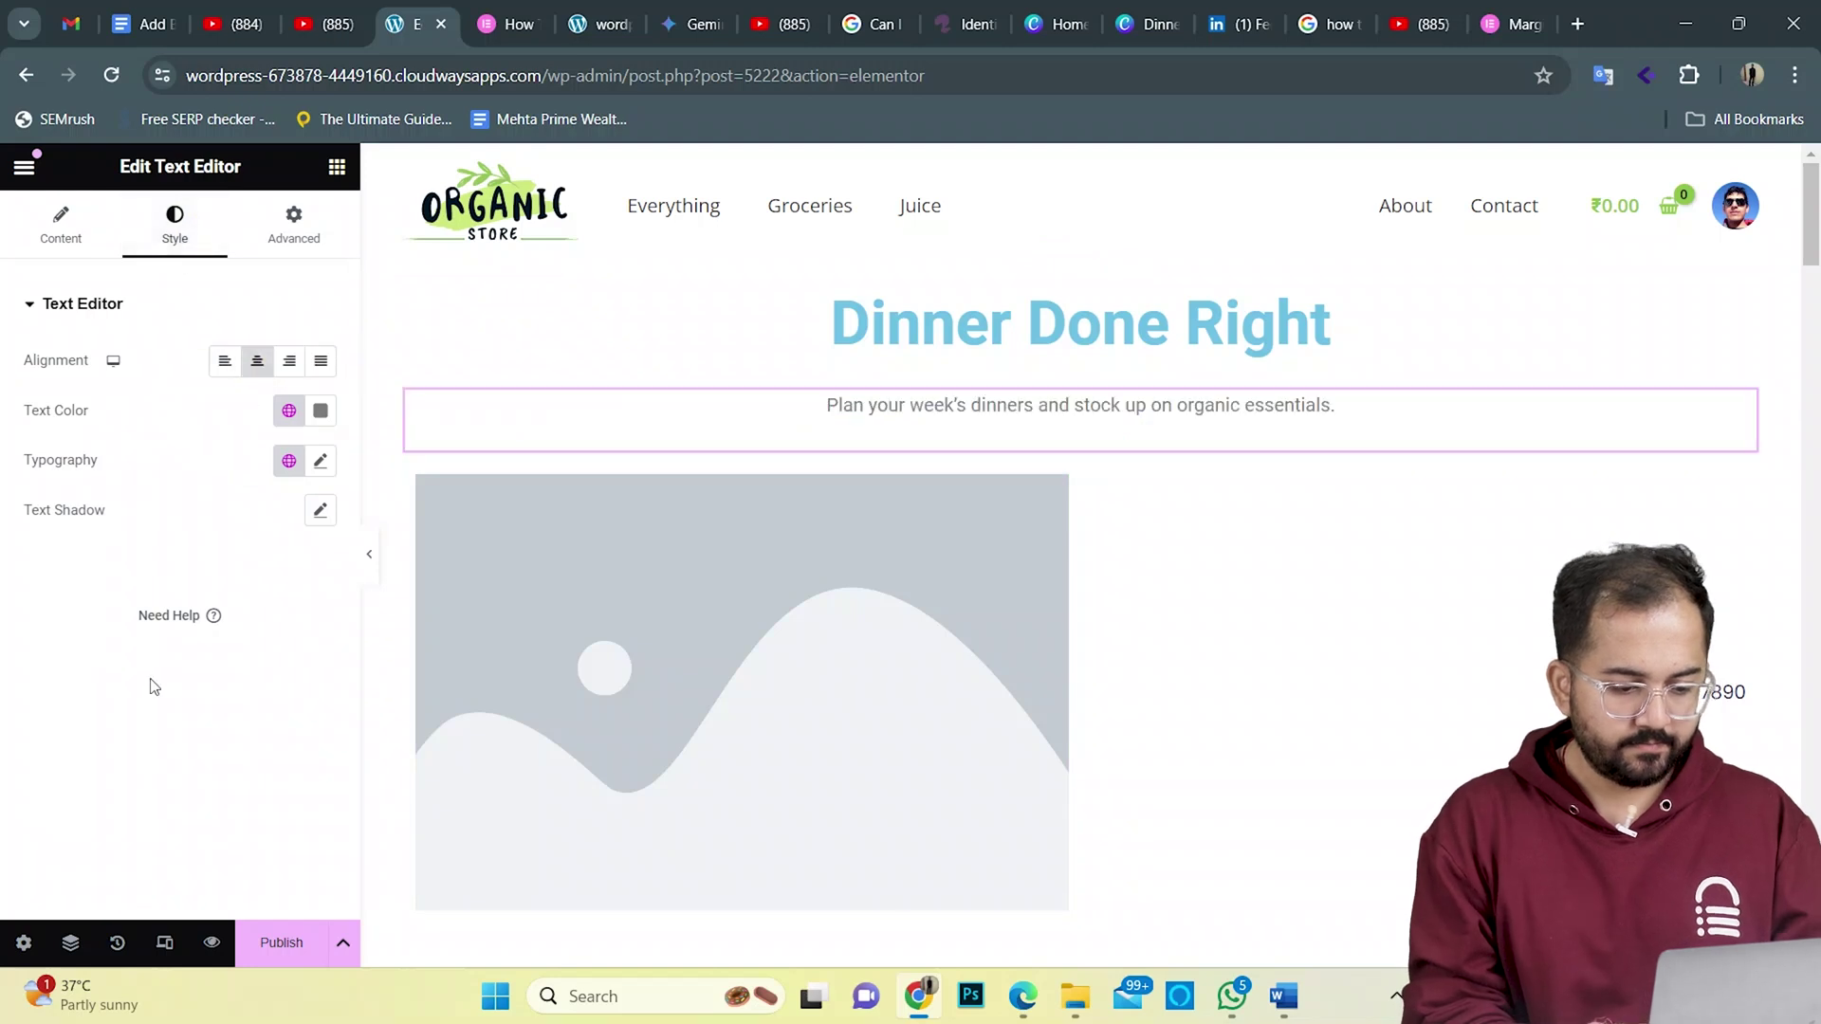
- Add a centred 'Shop our pantry staples' button below the subtitle
click(163, 265)
text(button)
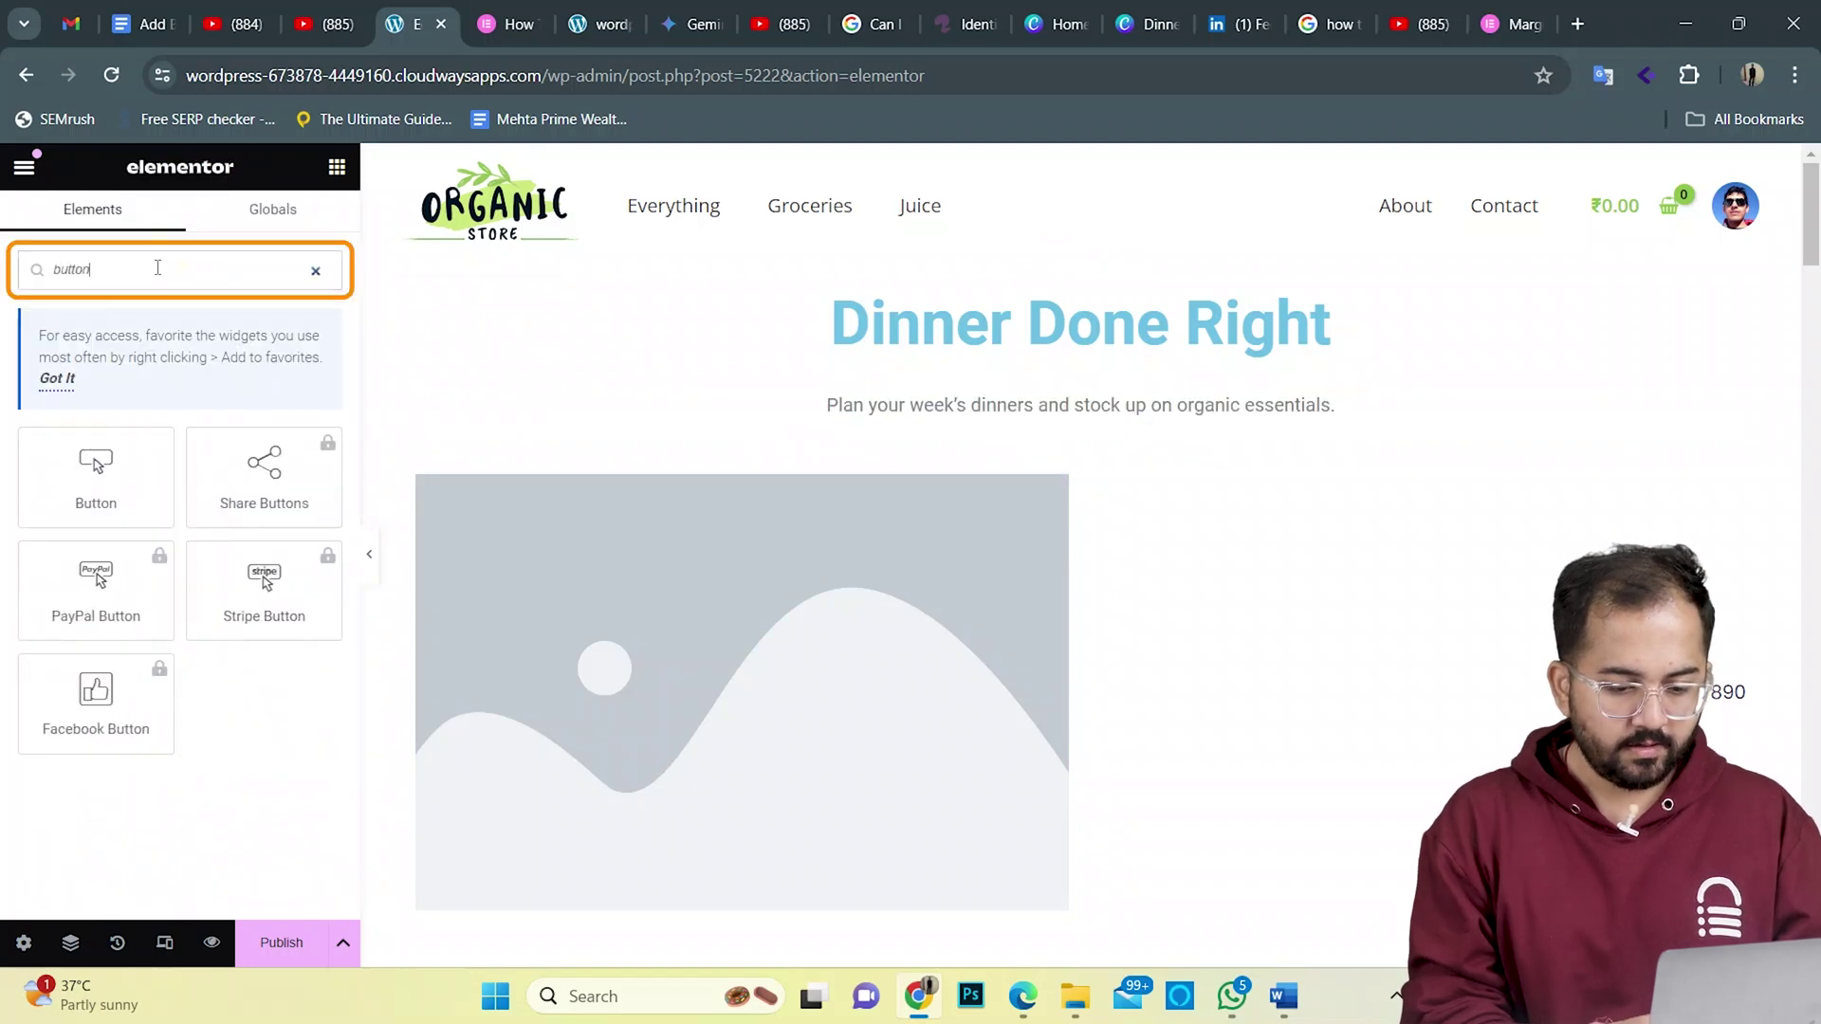
drag(92, 466, 776, 448)
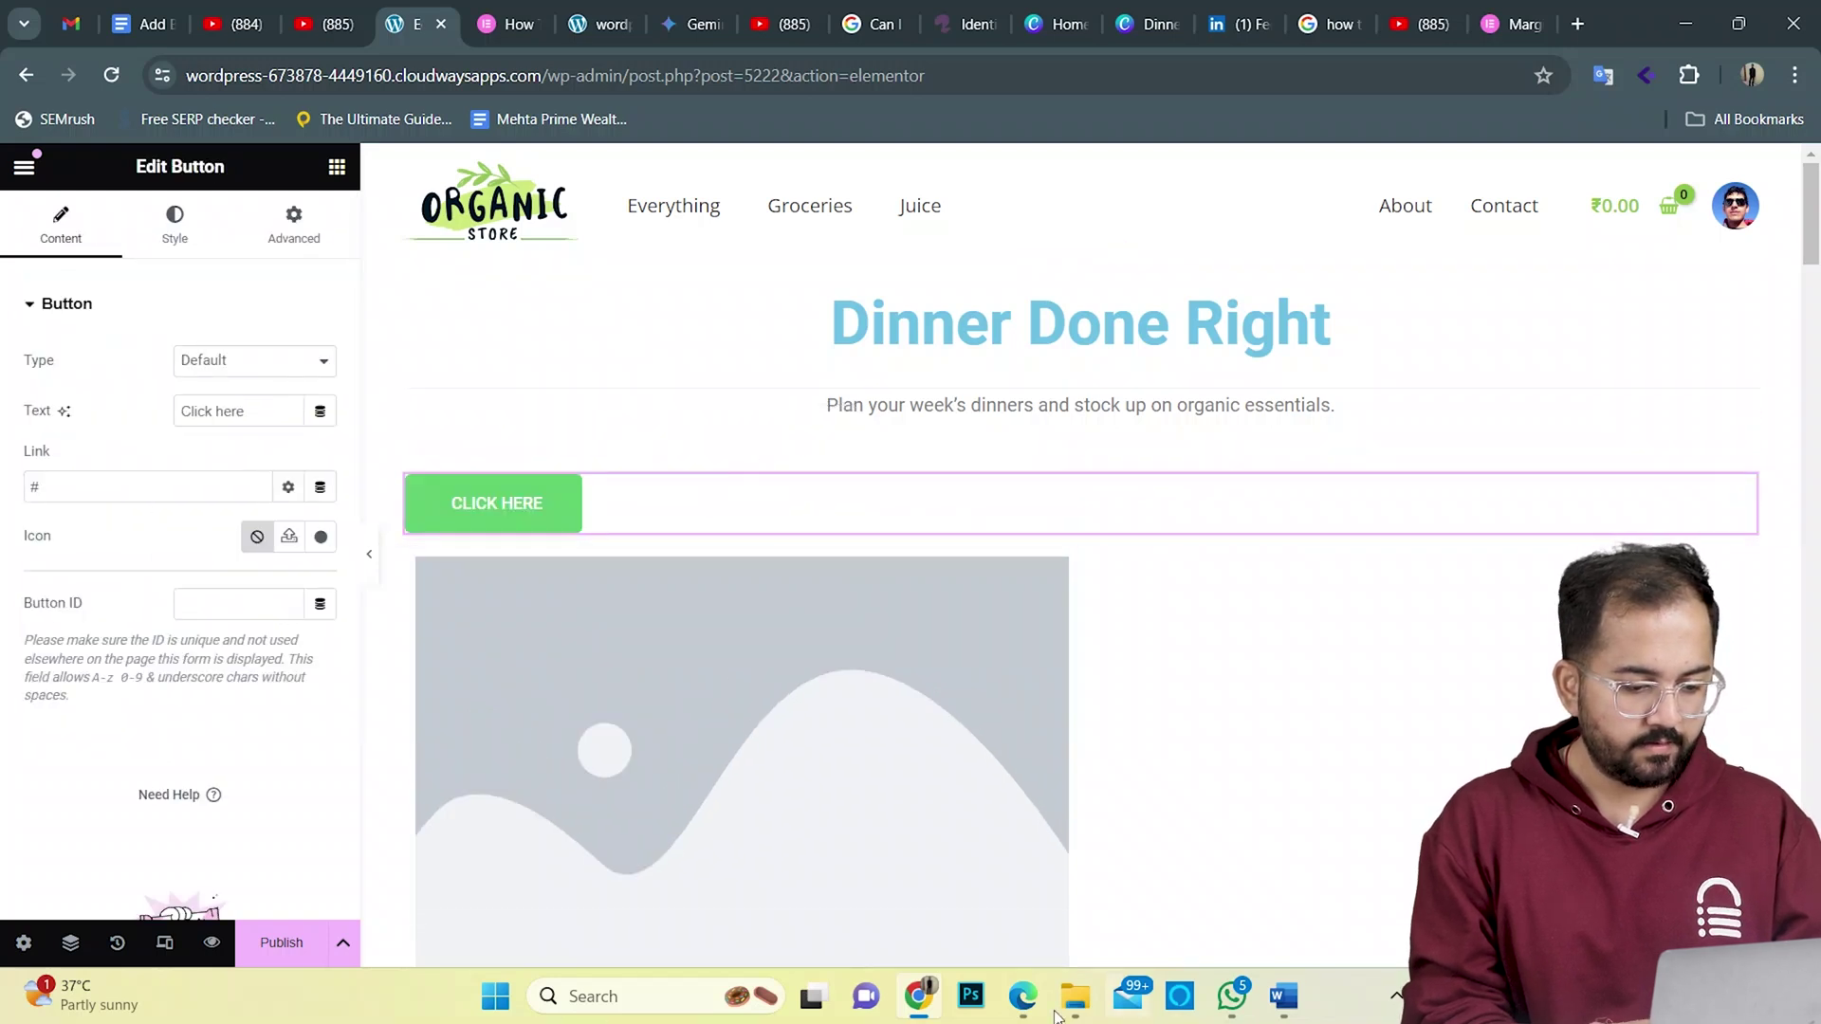
click(268, 413)
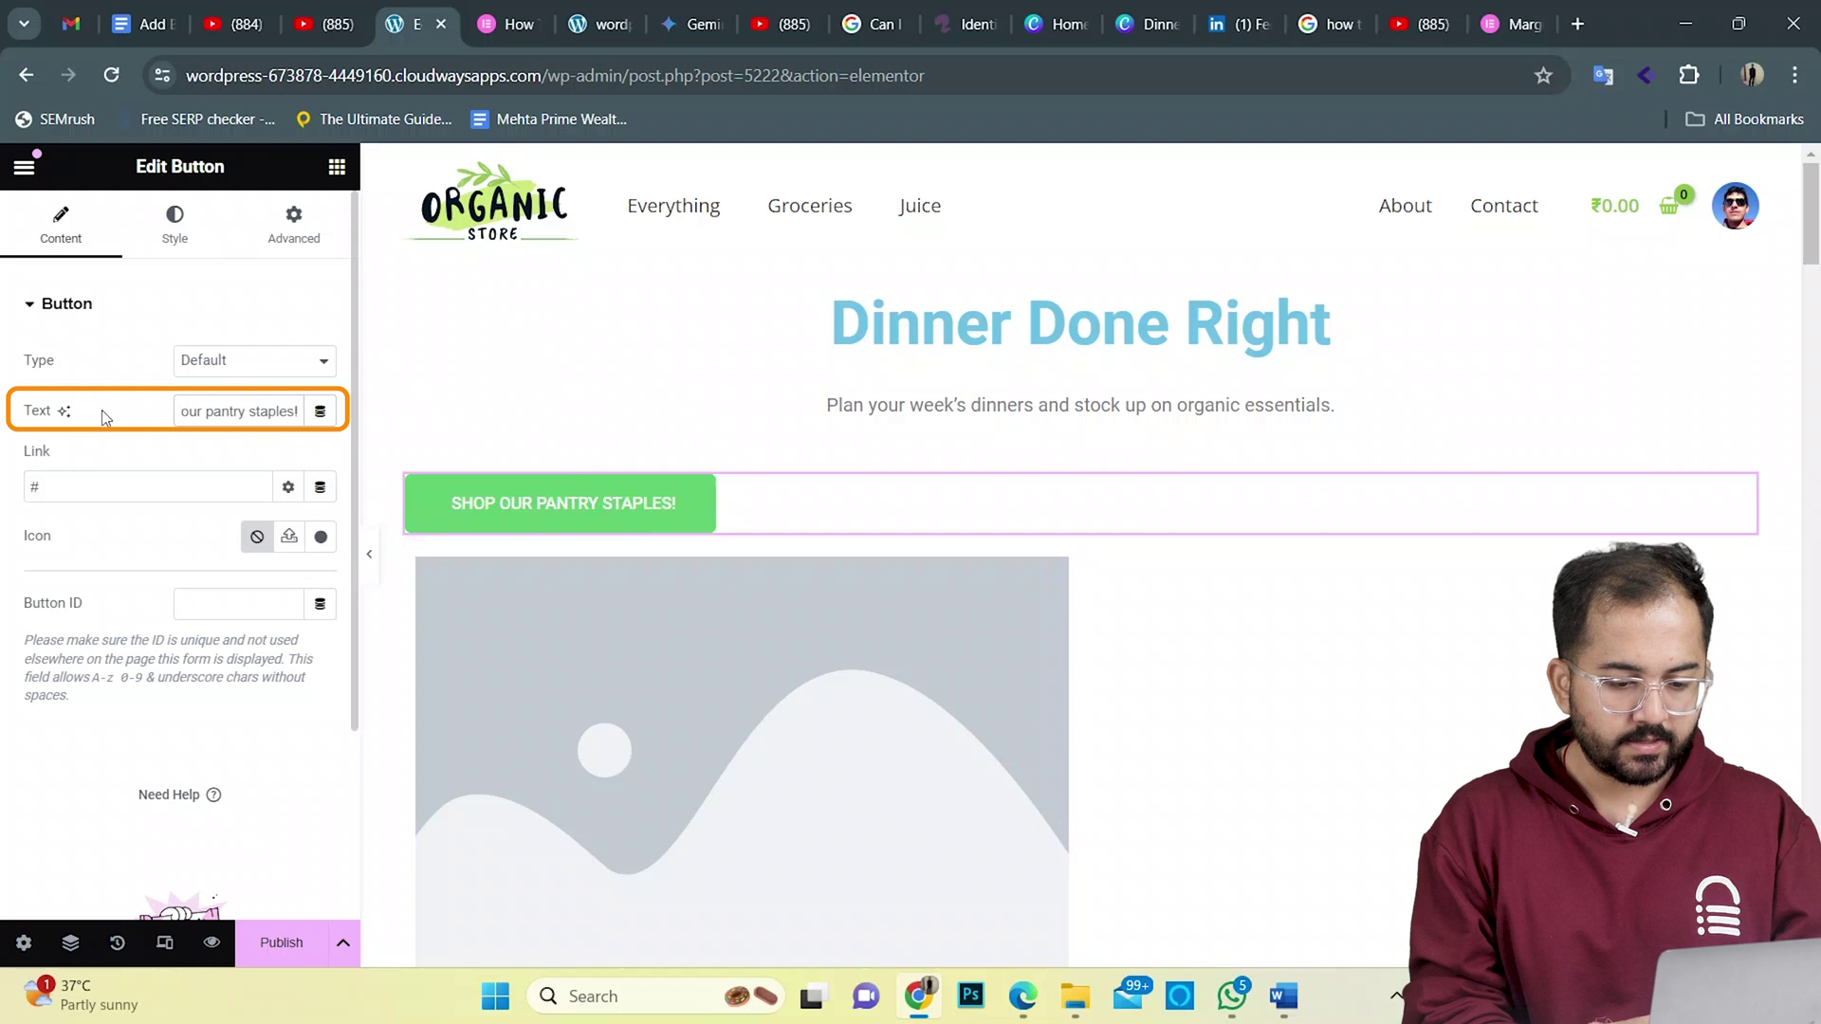
key(BackSpace)
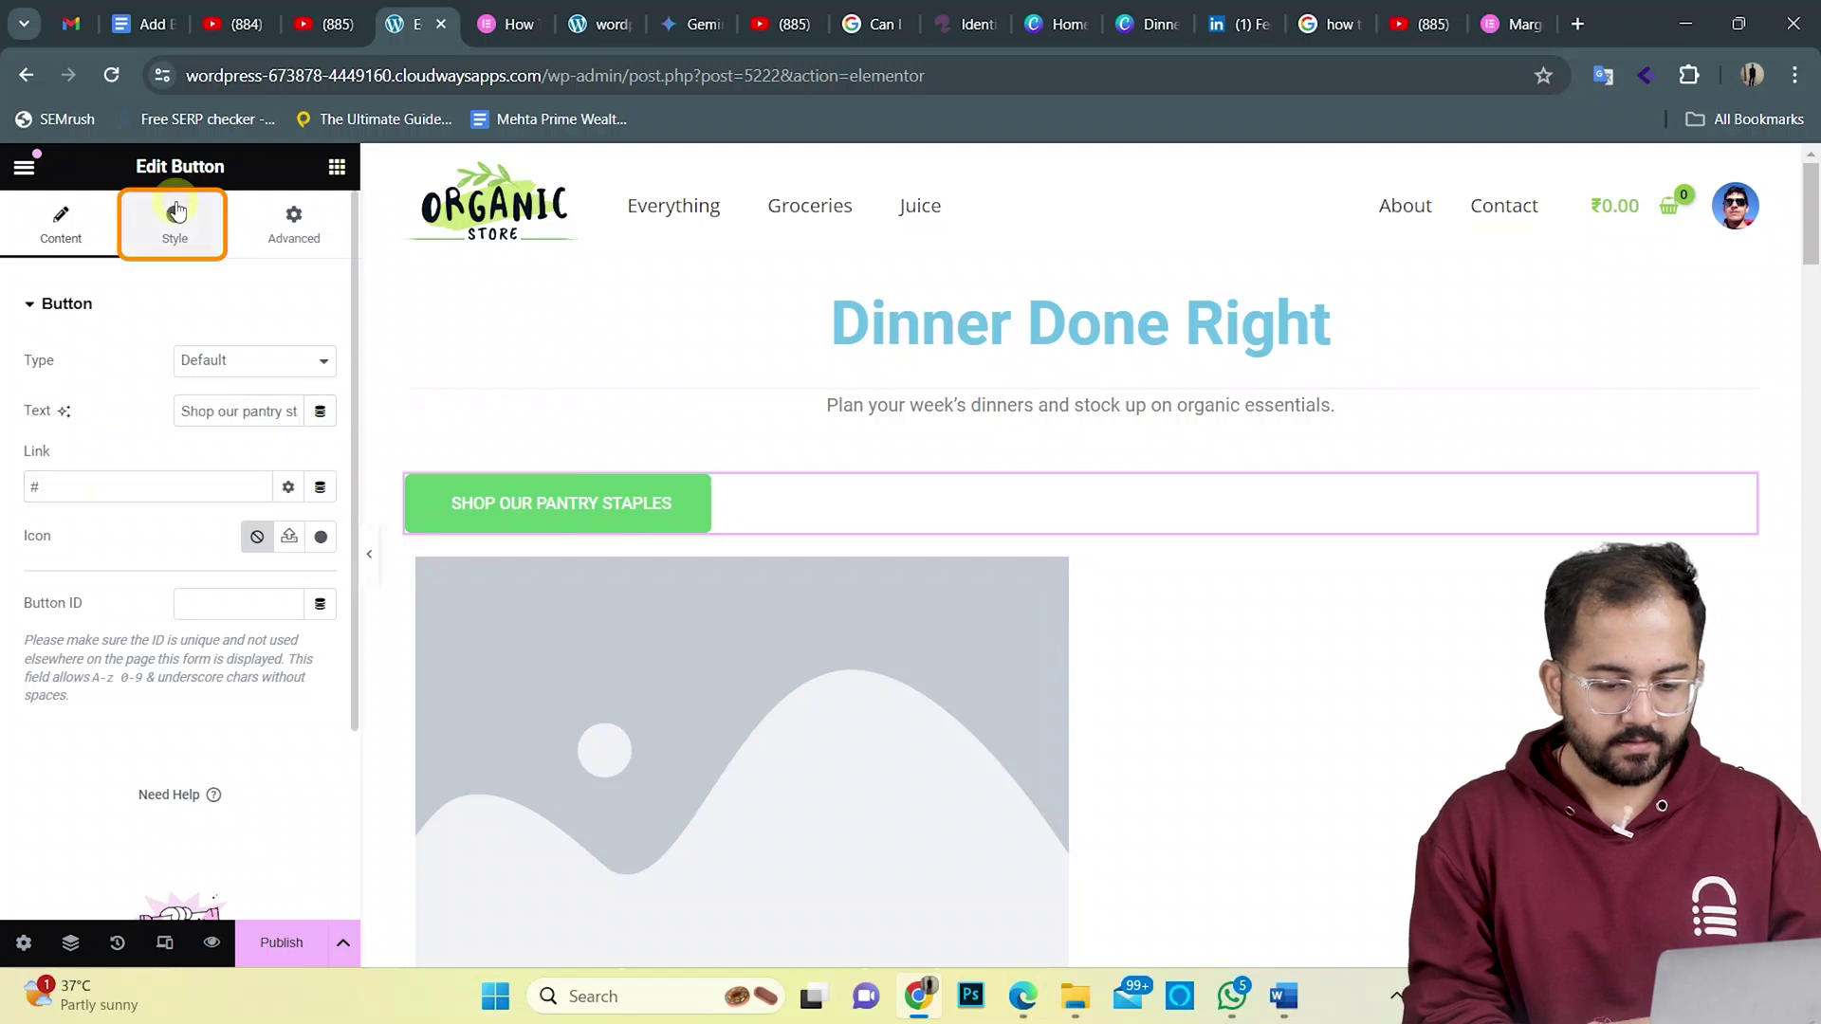
click(177, 210)
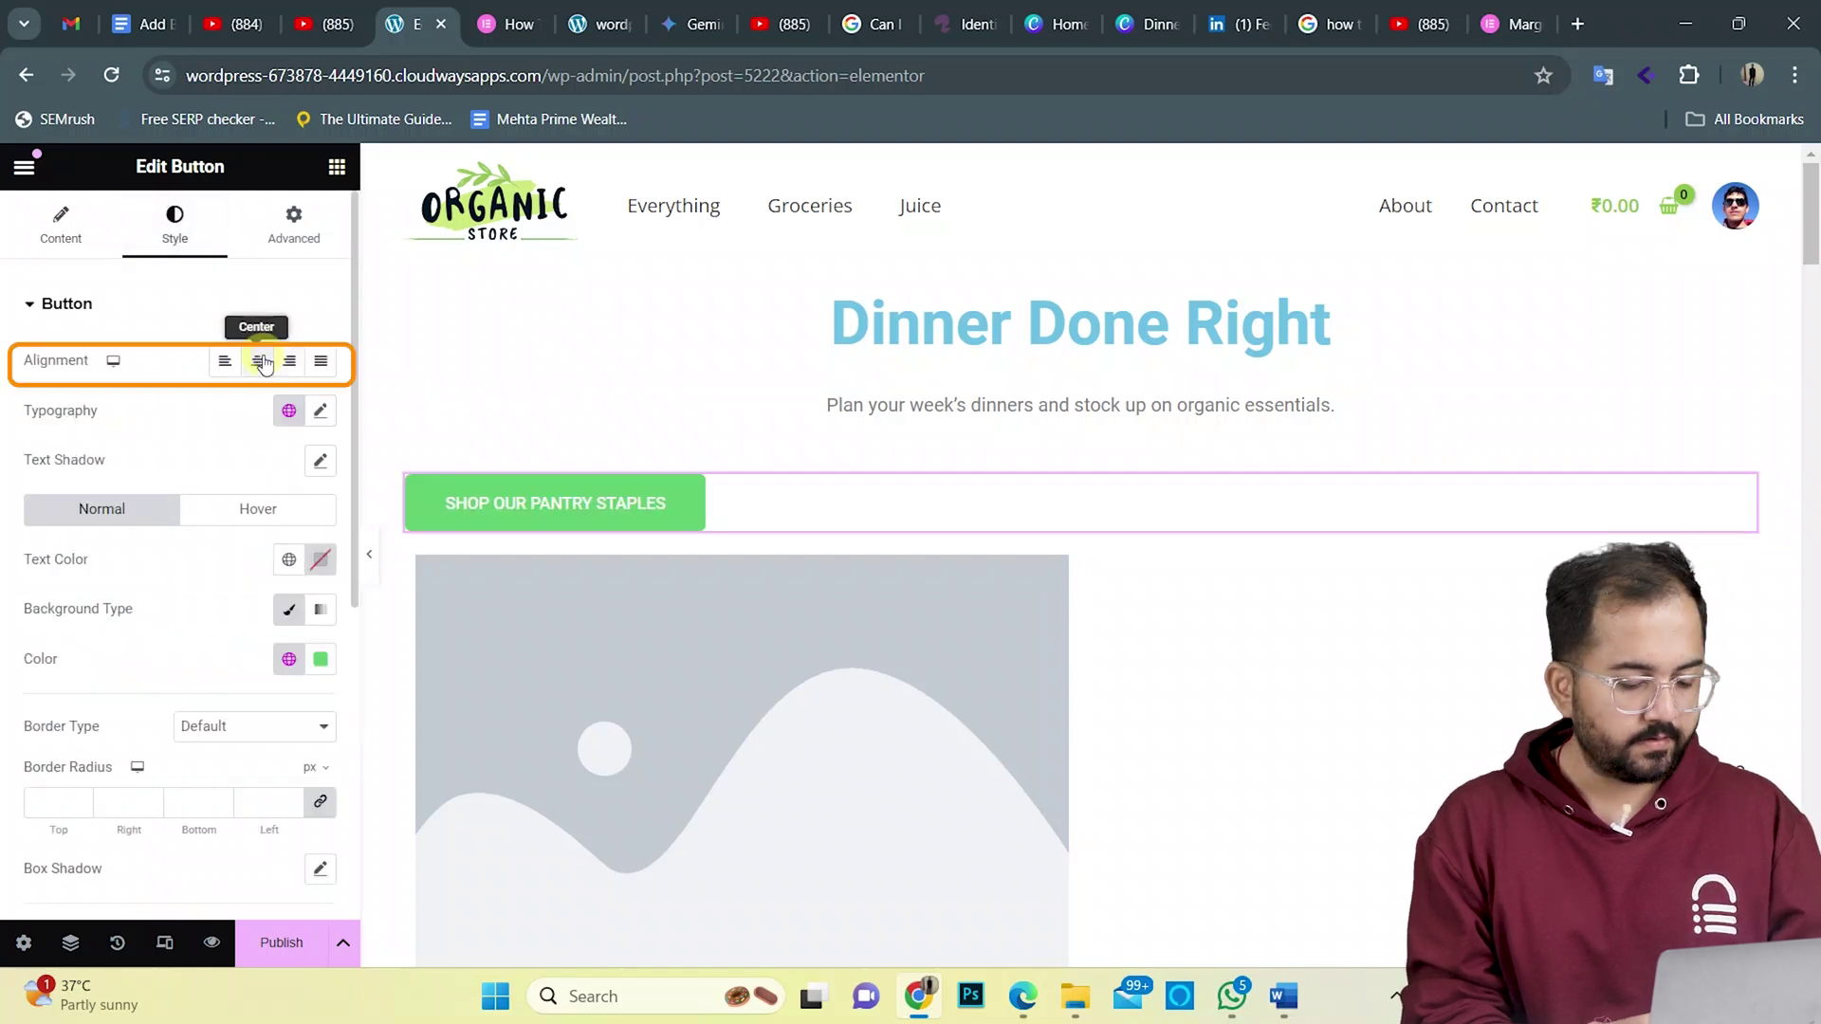
click(258, 361)
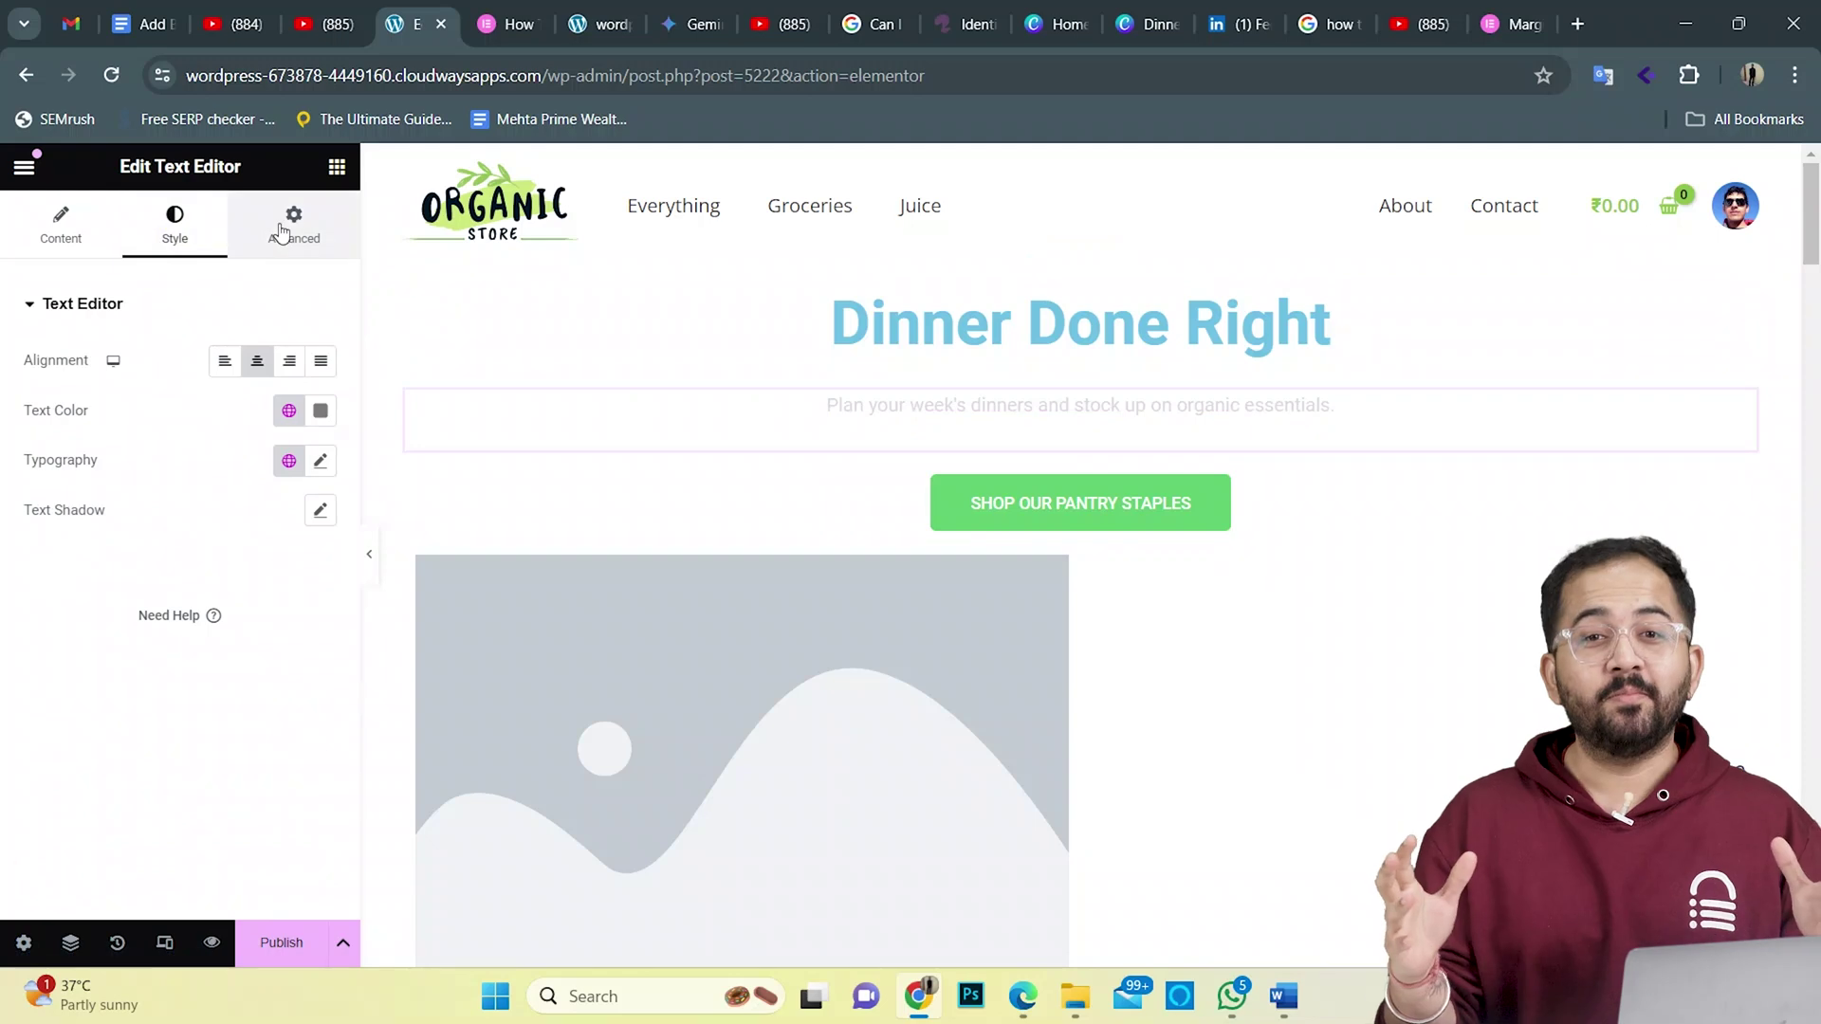
click(282, 231)
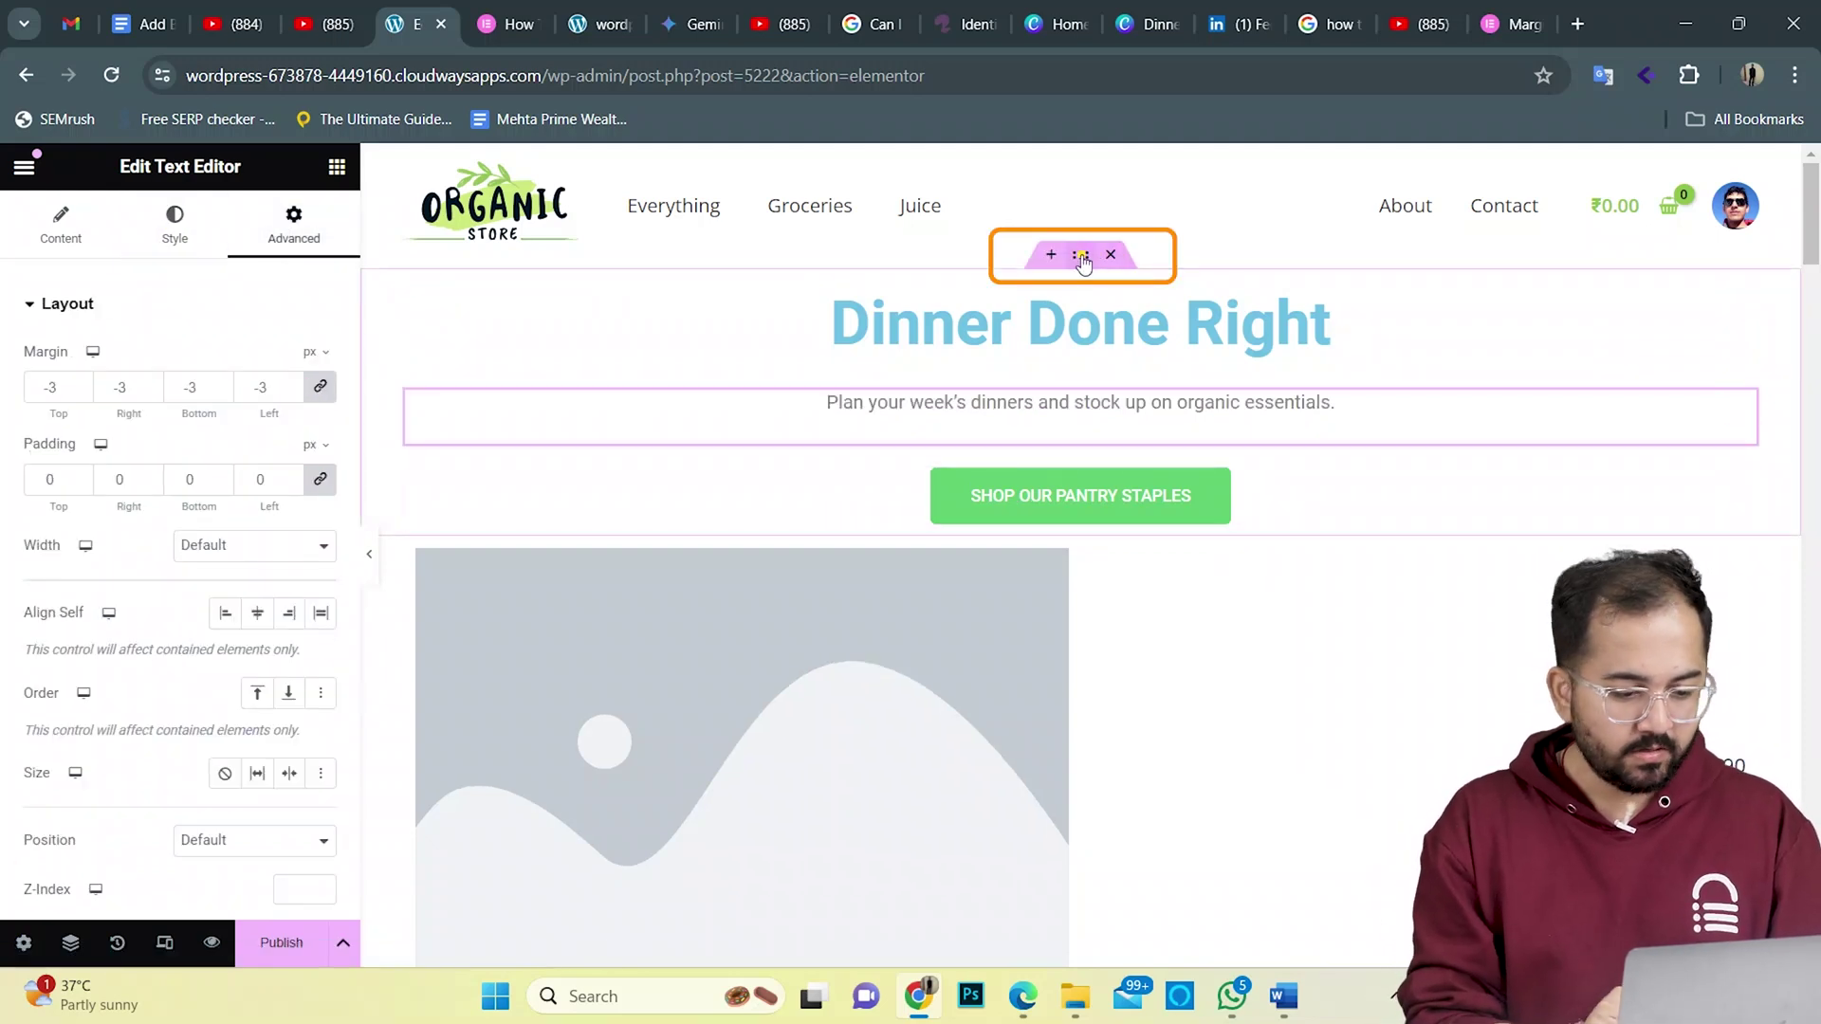
- Set the hero container's background type to Video using the YouTube food video link
click(1080, 254)
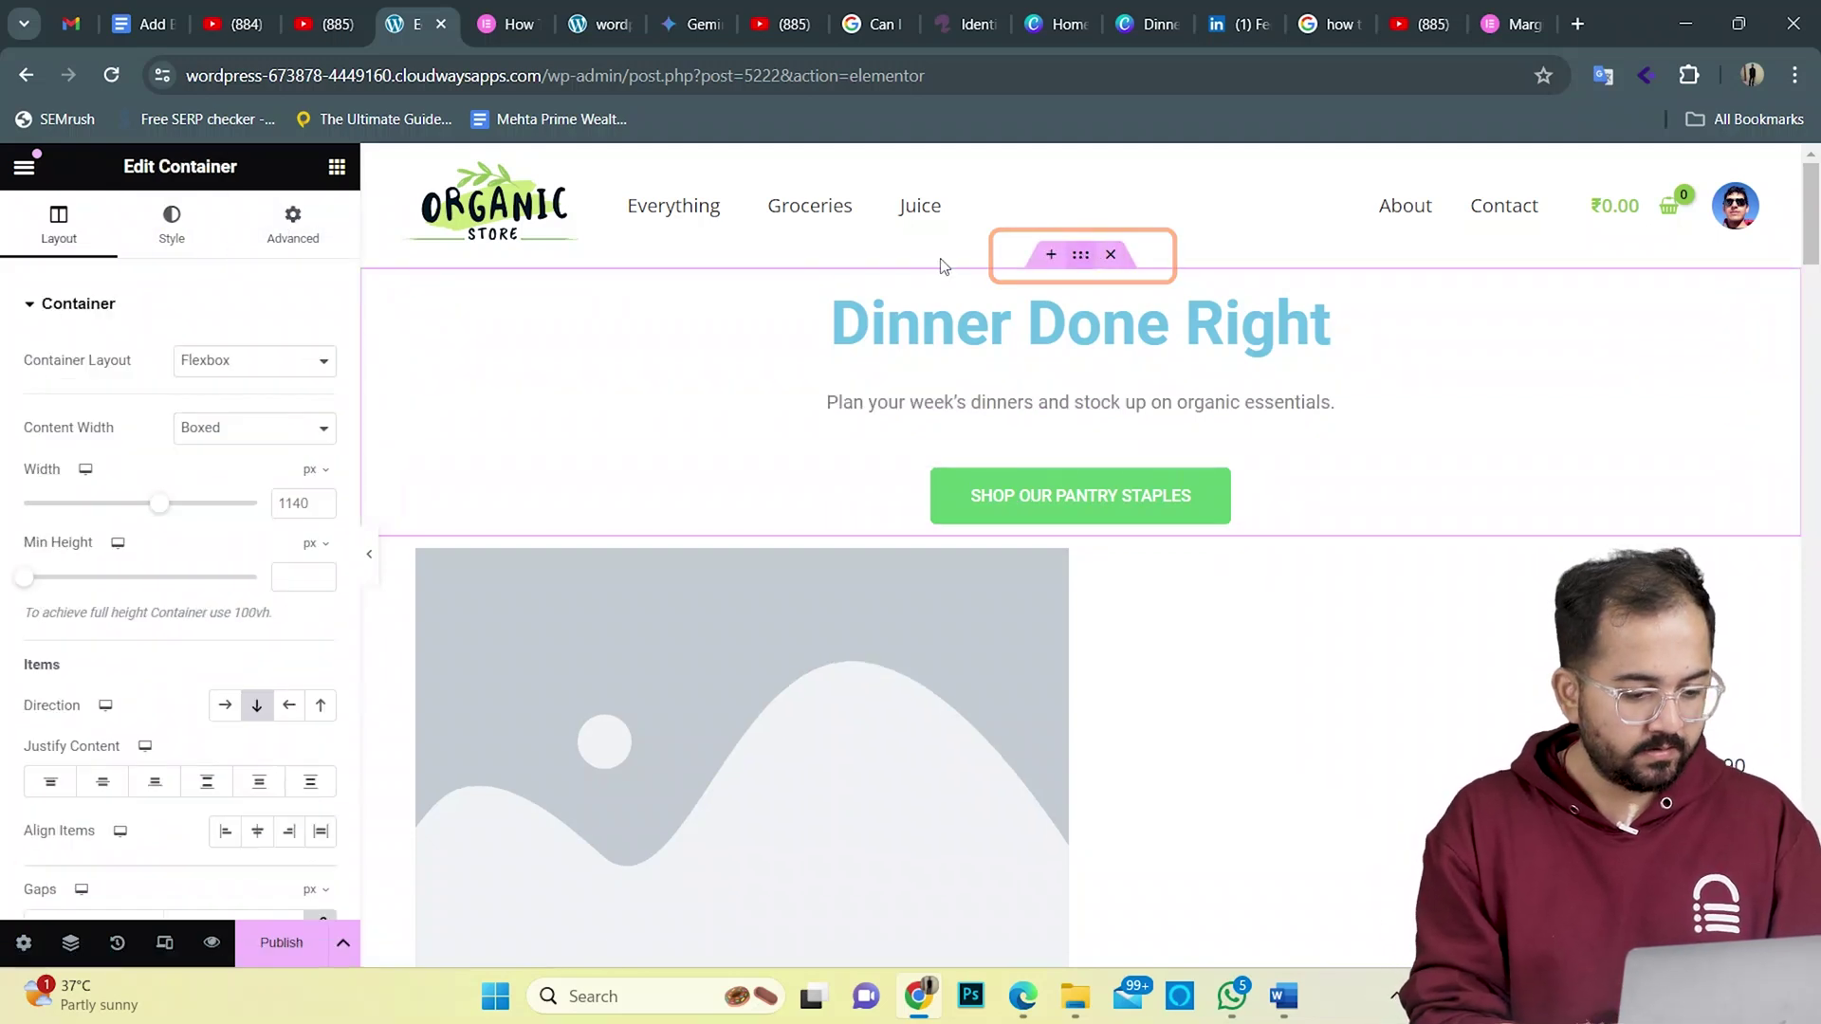
click(170, 225)
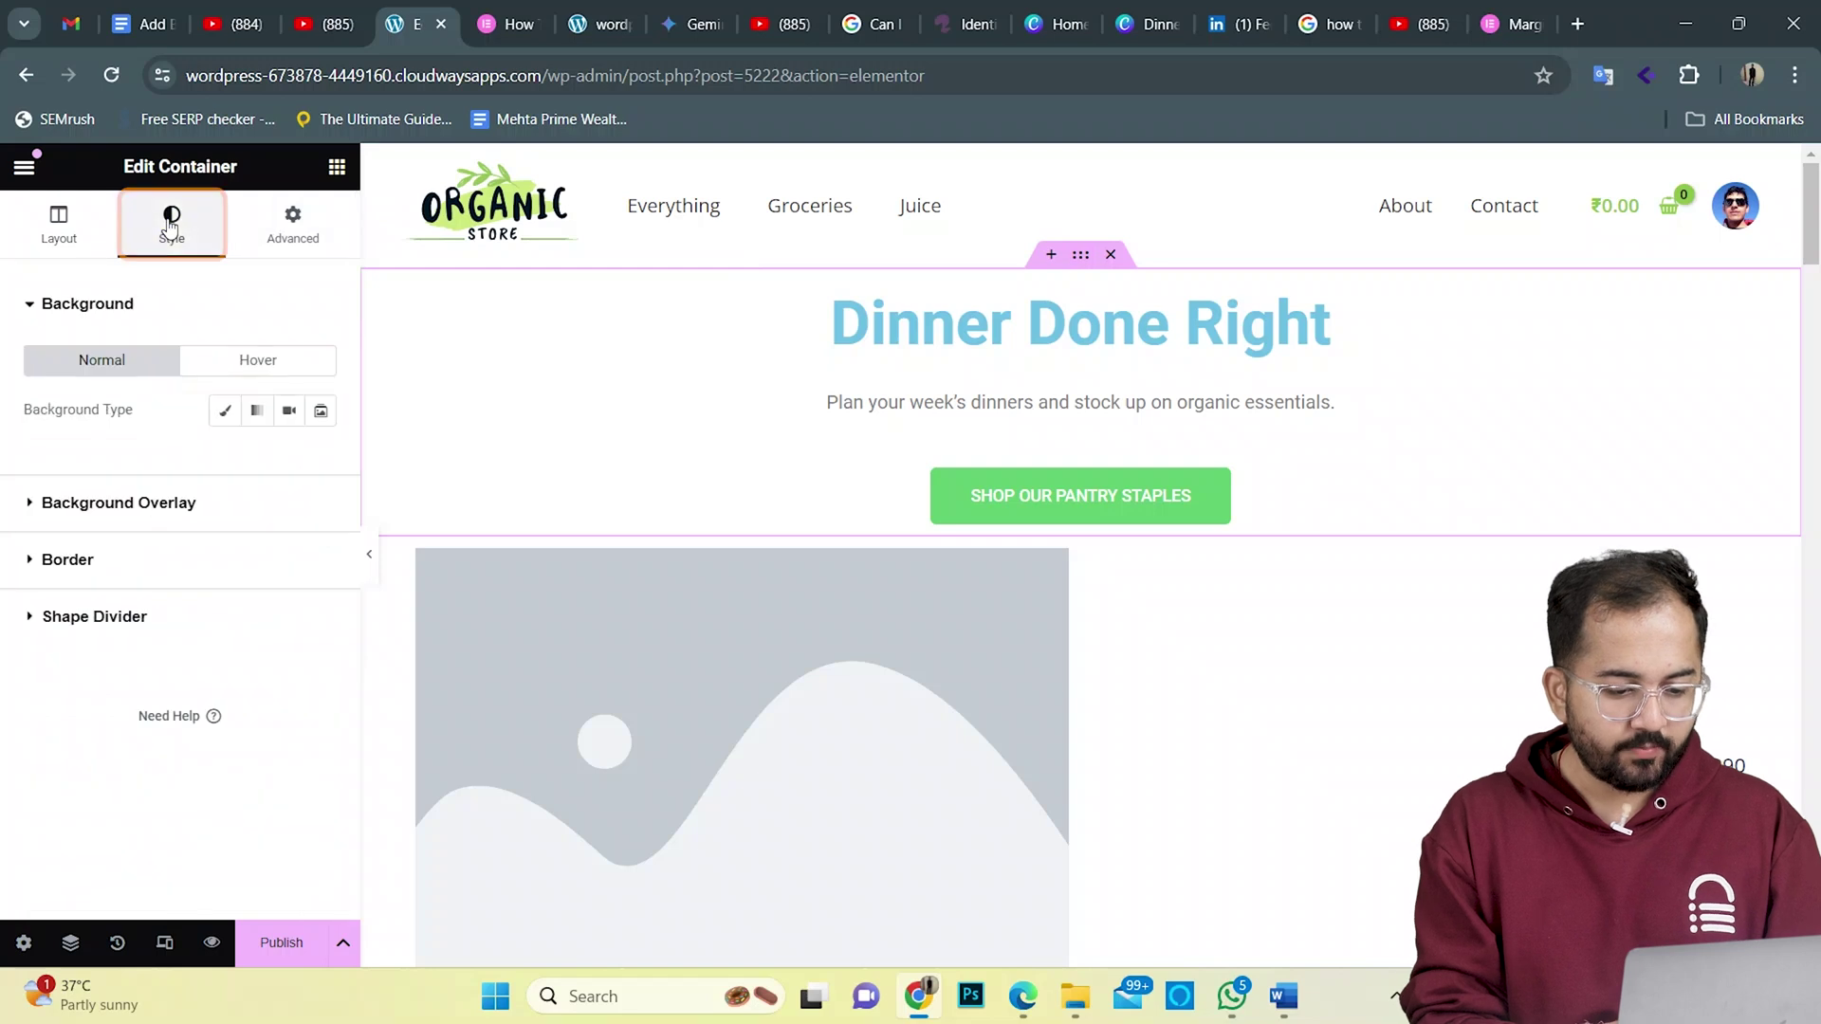
click(289, 412)
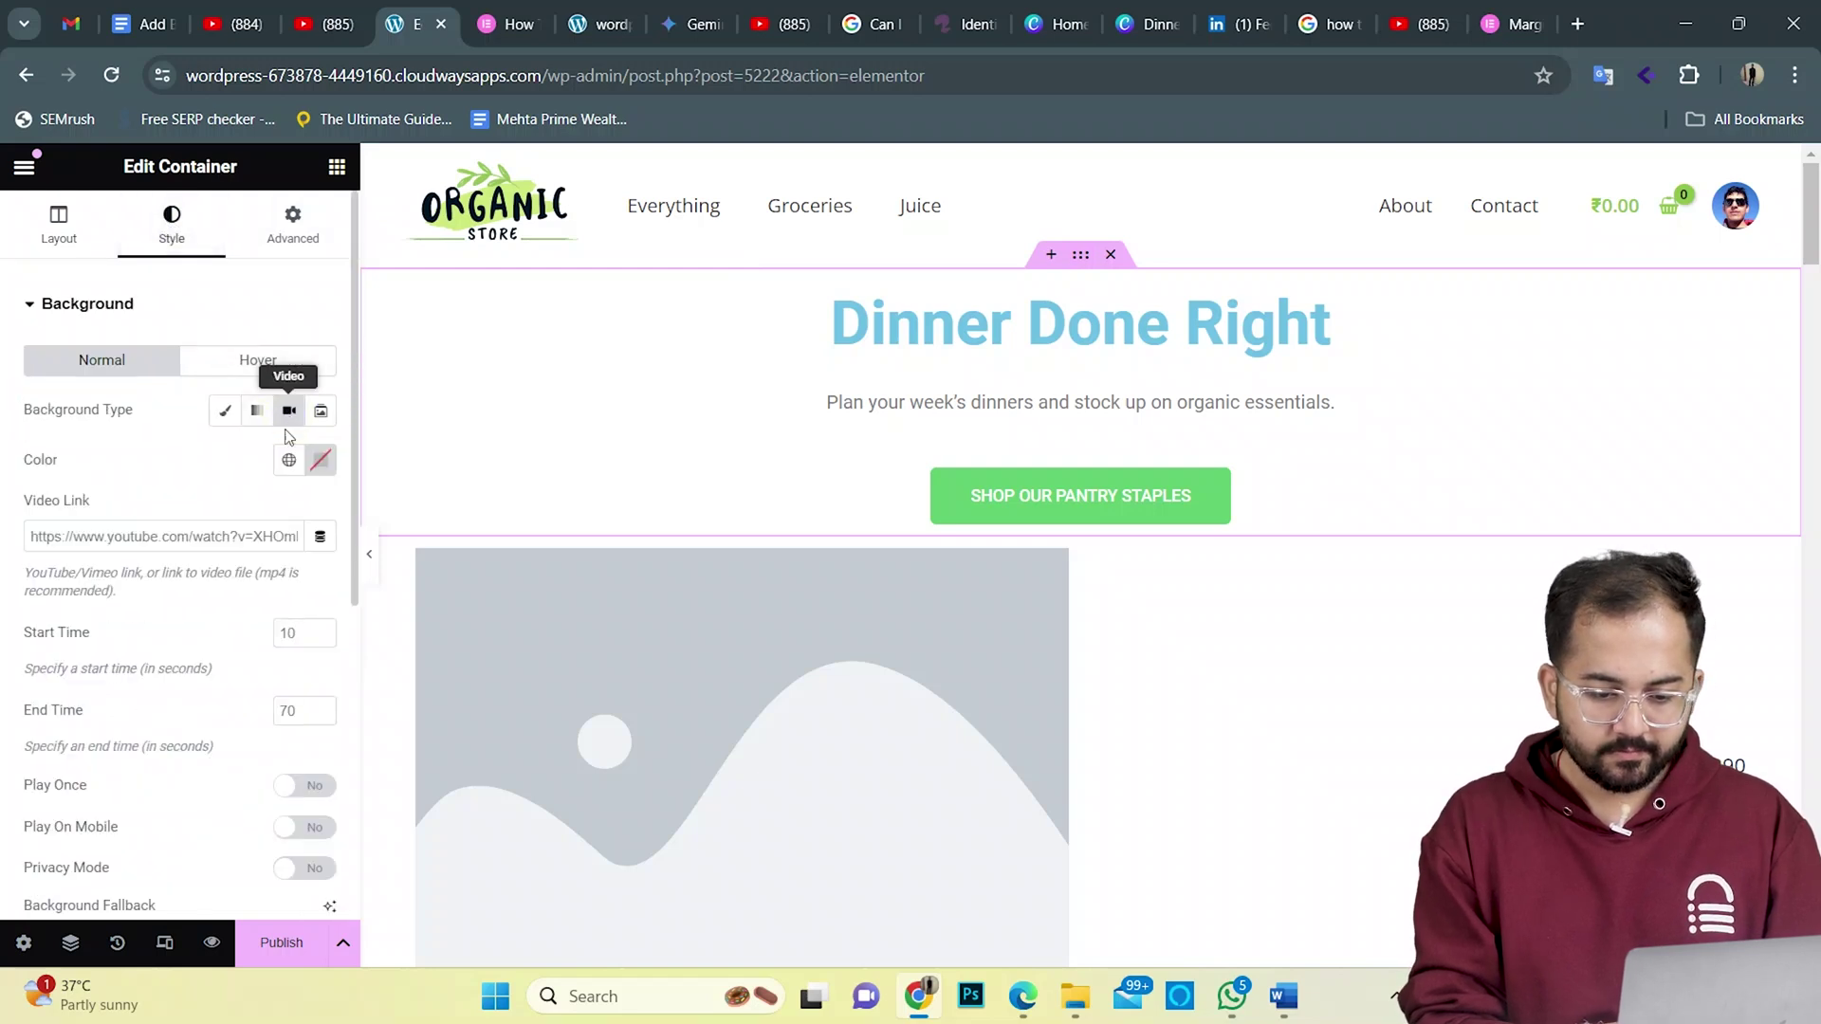
click(232, 536)
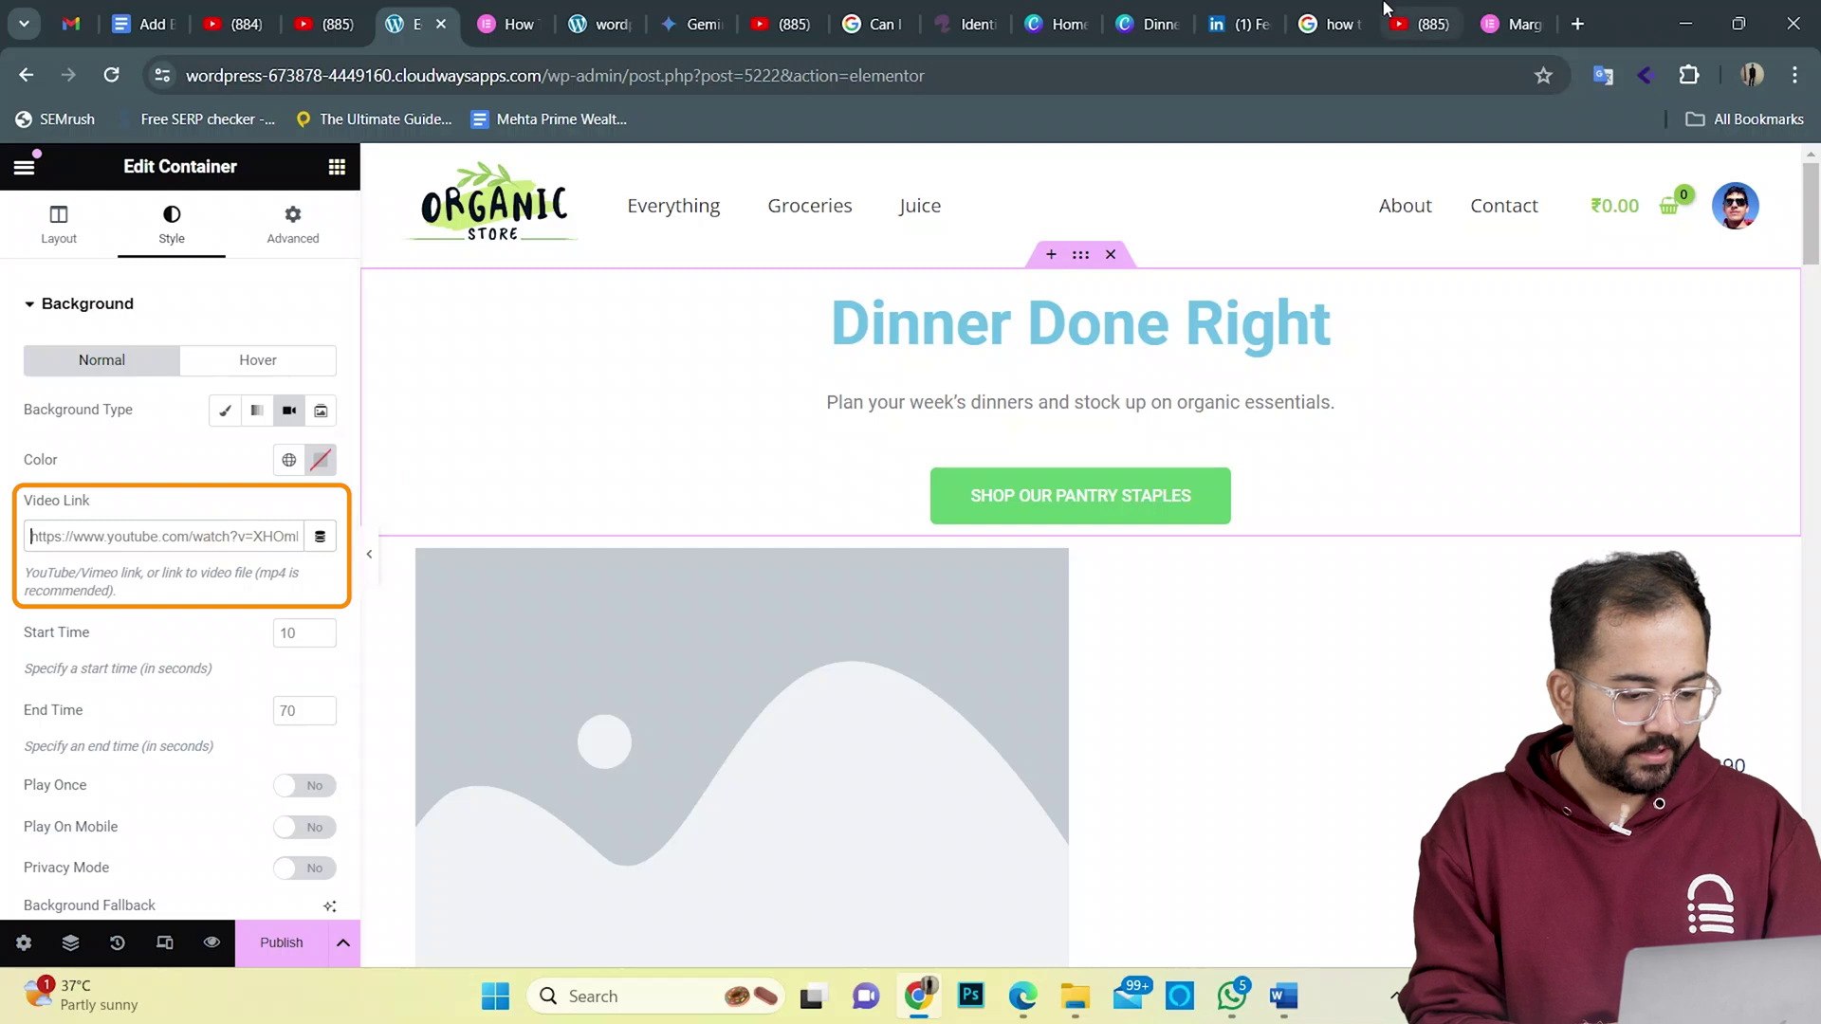
key(ctrl+v)
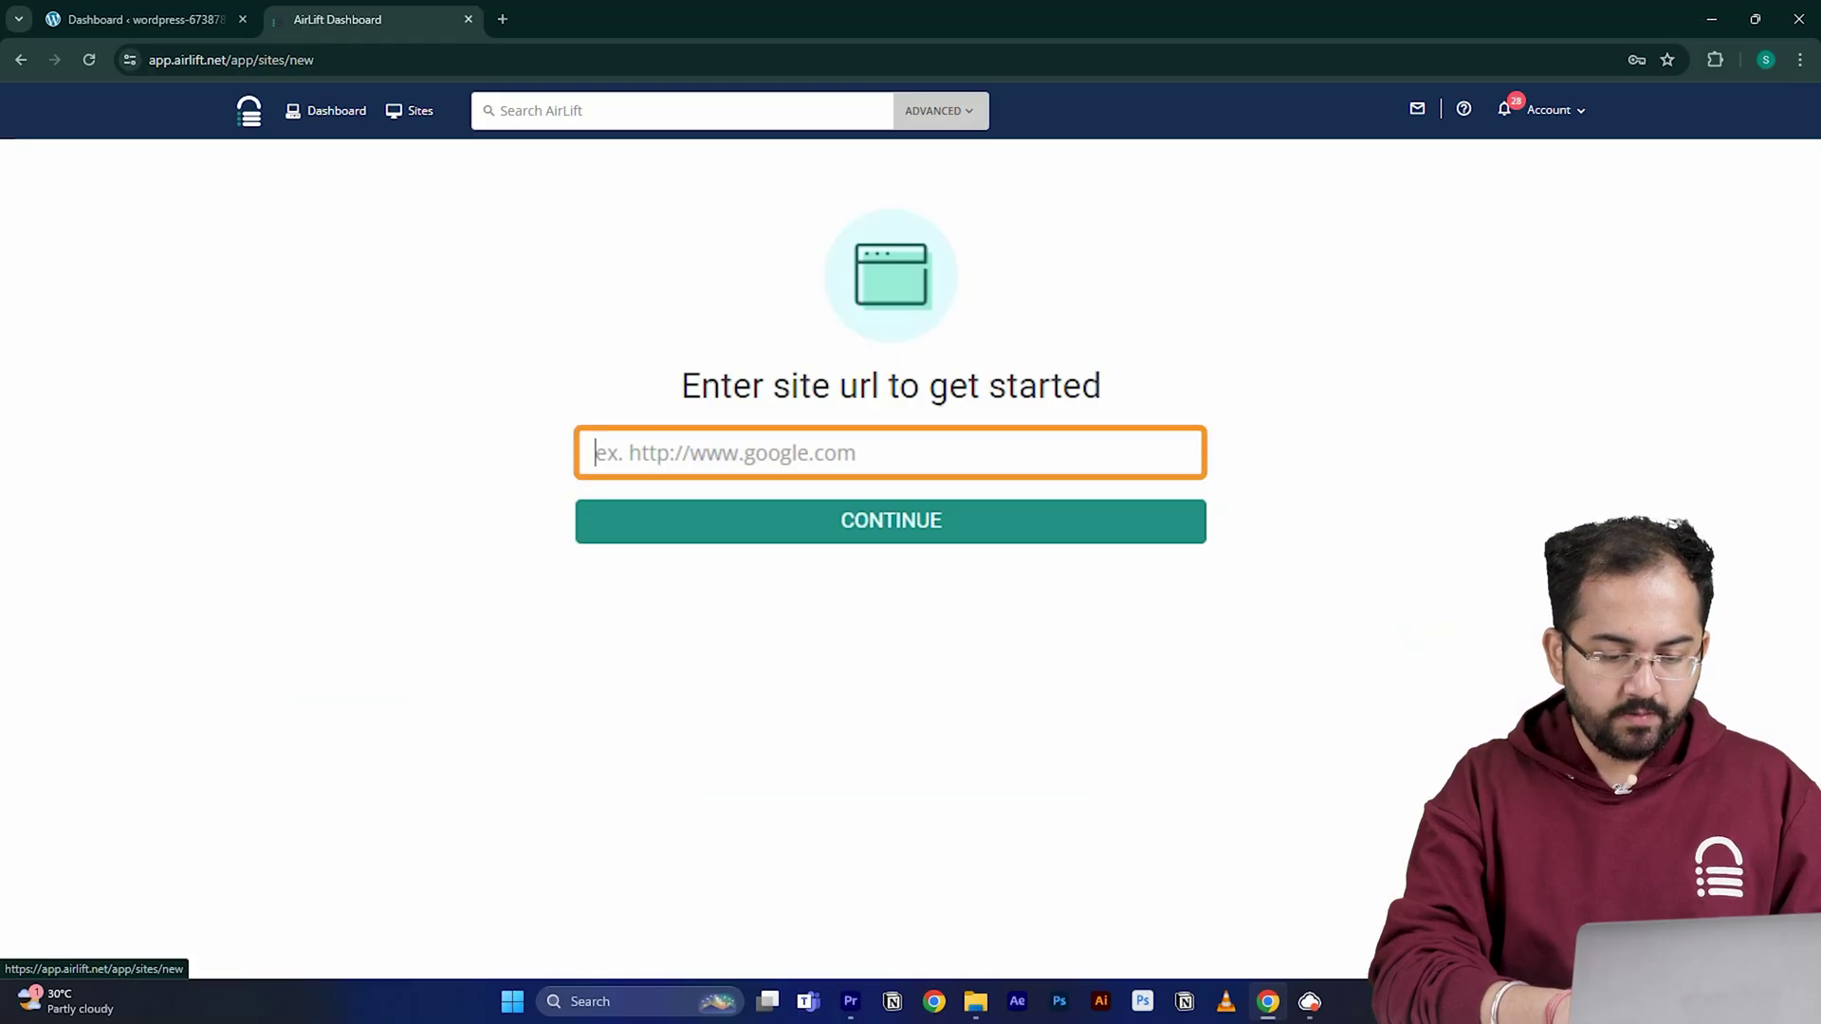
- Analyse the WordPress site in AirLift and review the report: 56 original, 98 optimized
text(https://wordpress-673878-4448699.cloudwaysapps.com/)
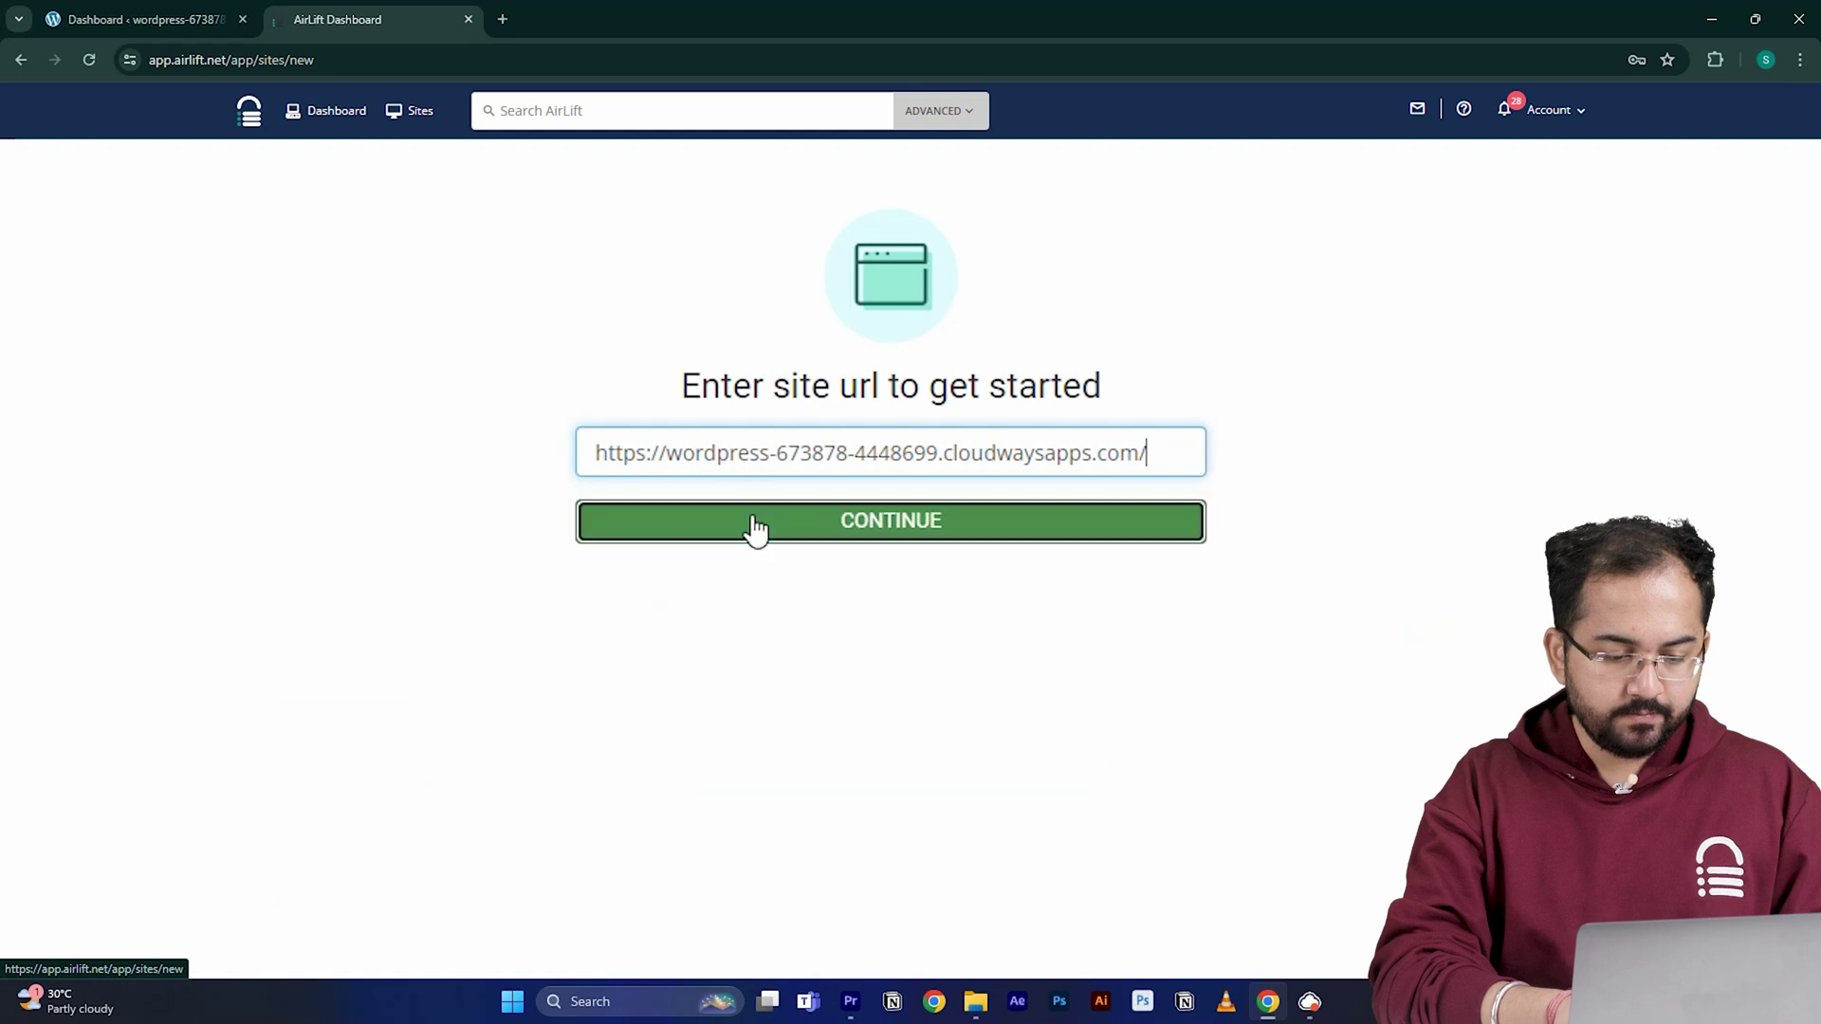
click(752, 528)
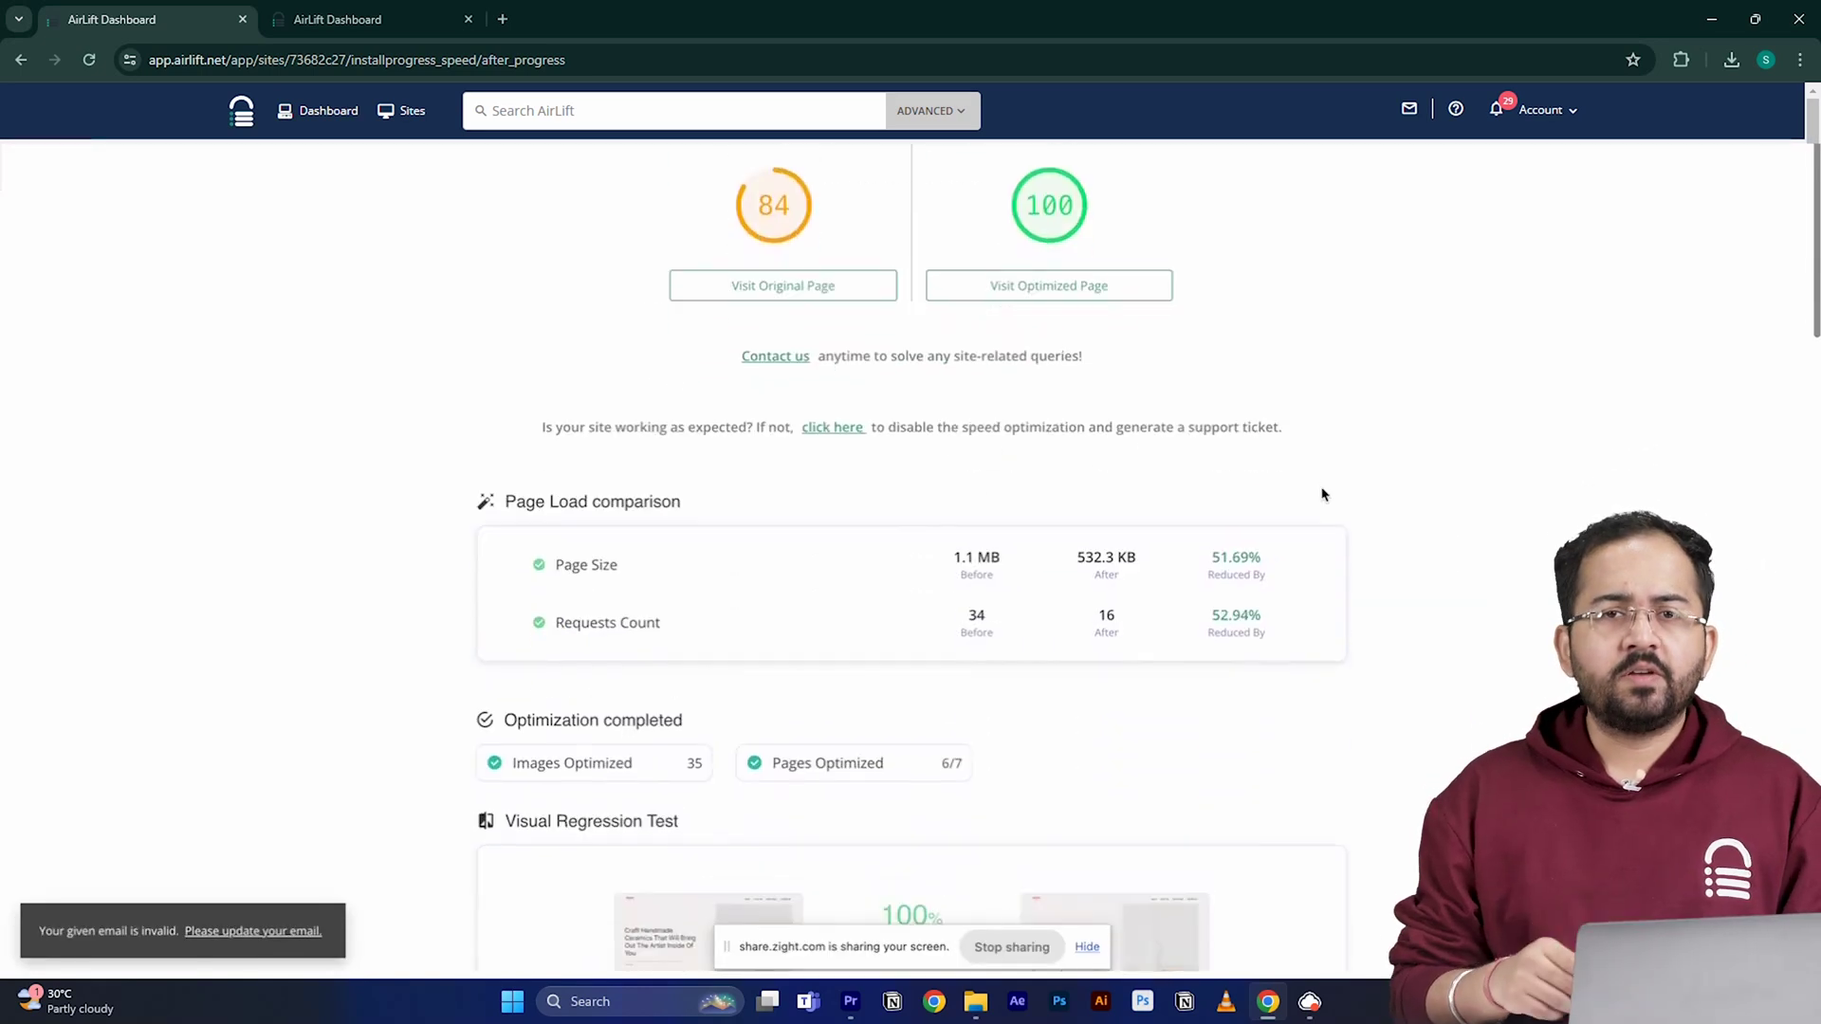
scroll(1324, 494, down, 3)
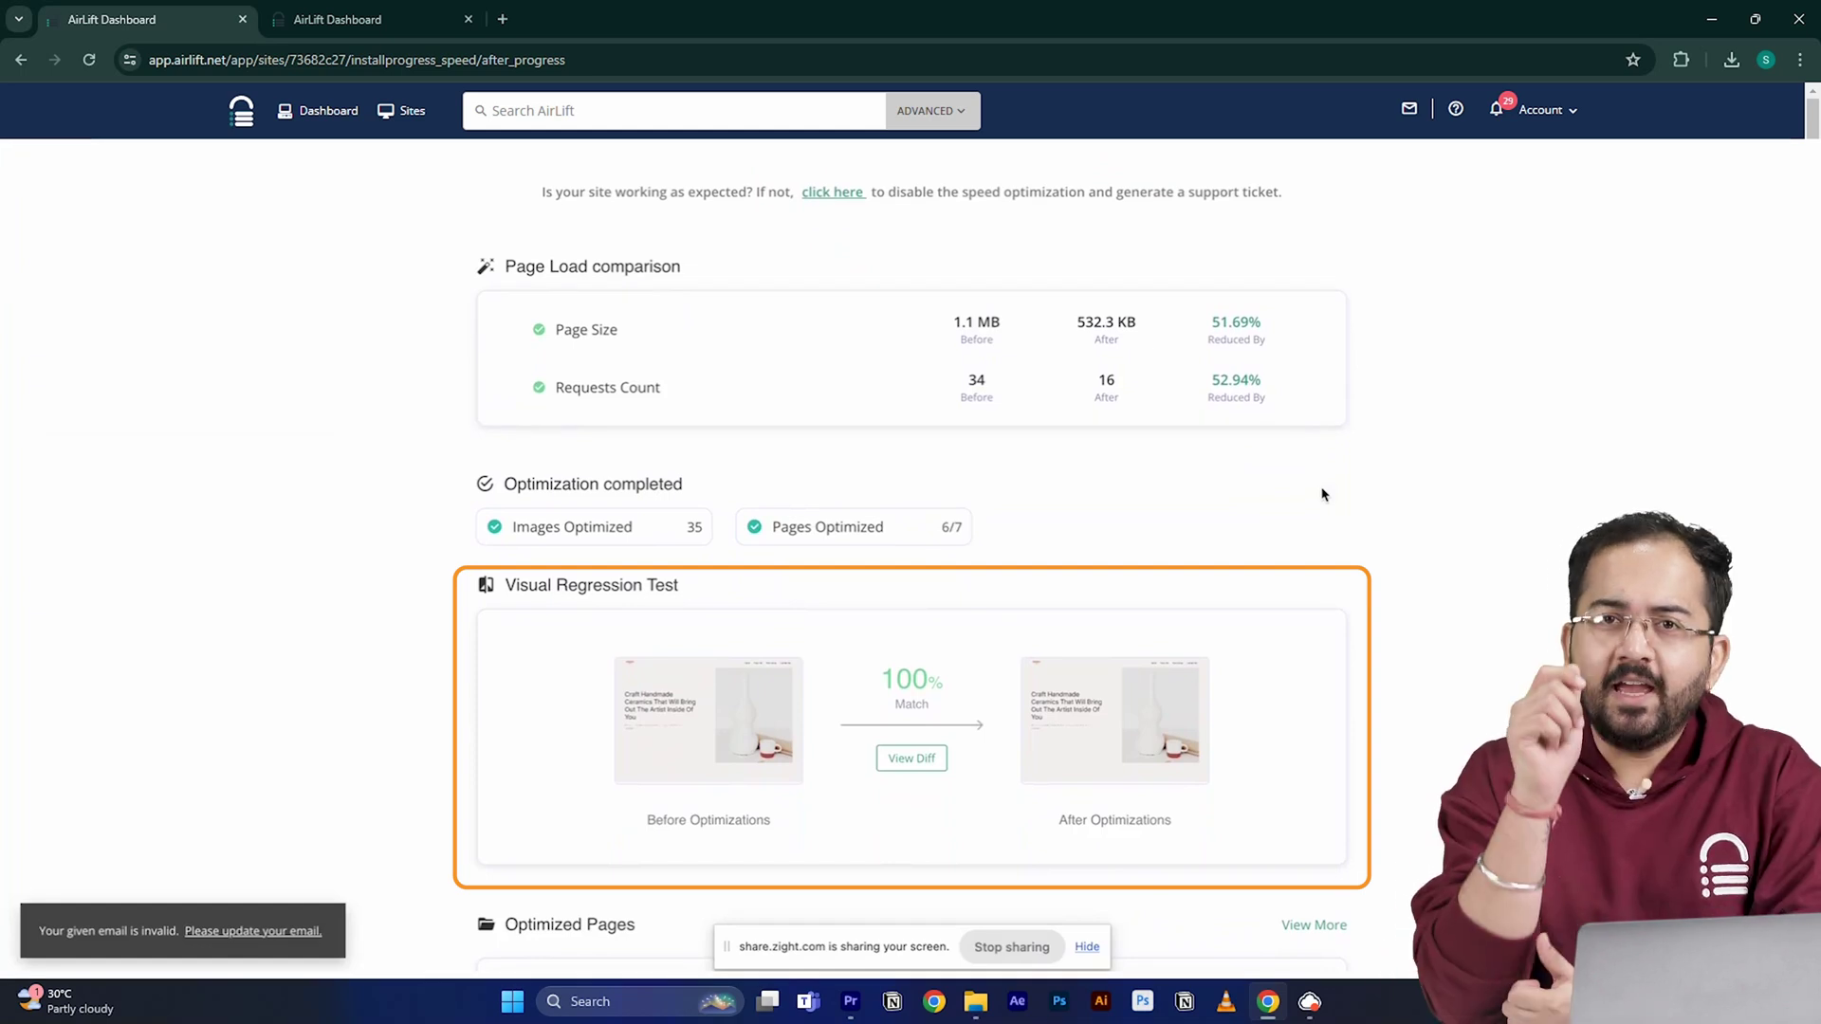
scroll(1323, 494, up, 5)
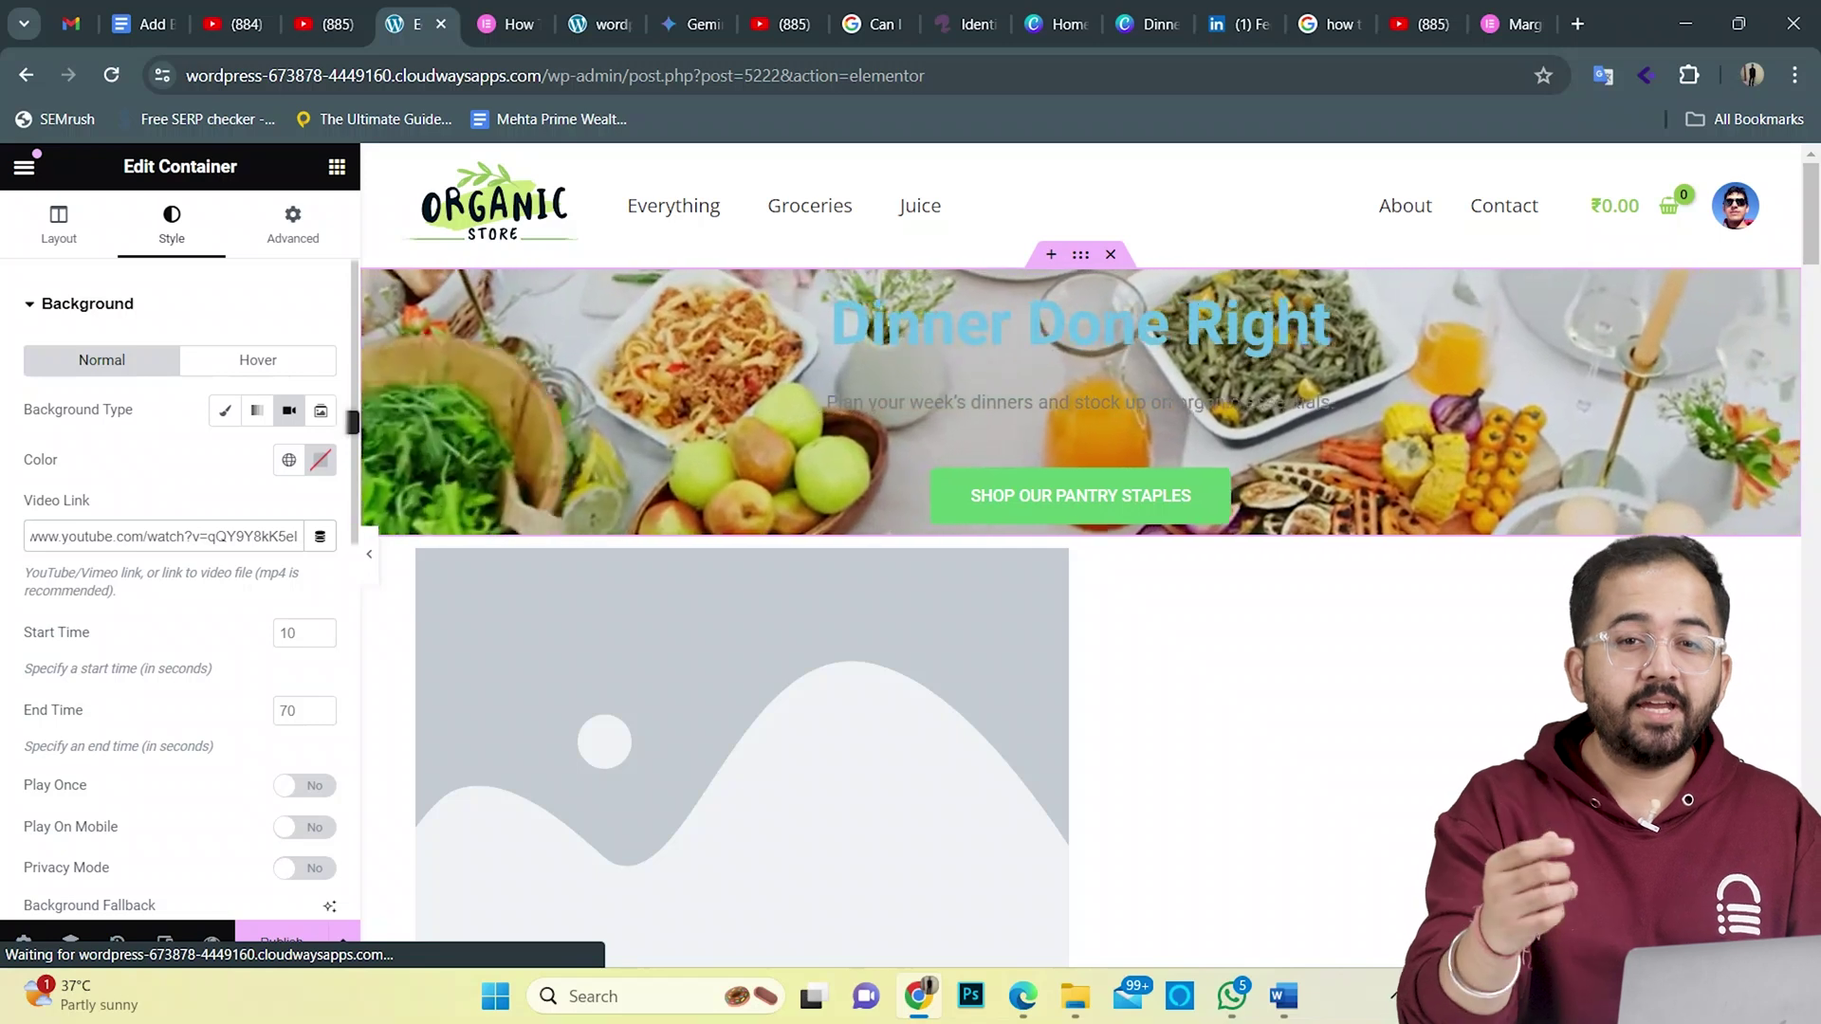
- Set the family-dinner photo tst.jpg as the video background's fallback image
scroll(295, 411, down, 1)
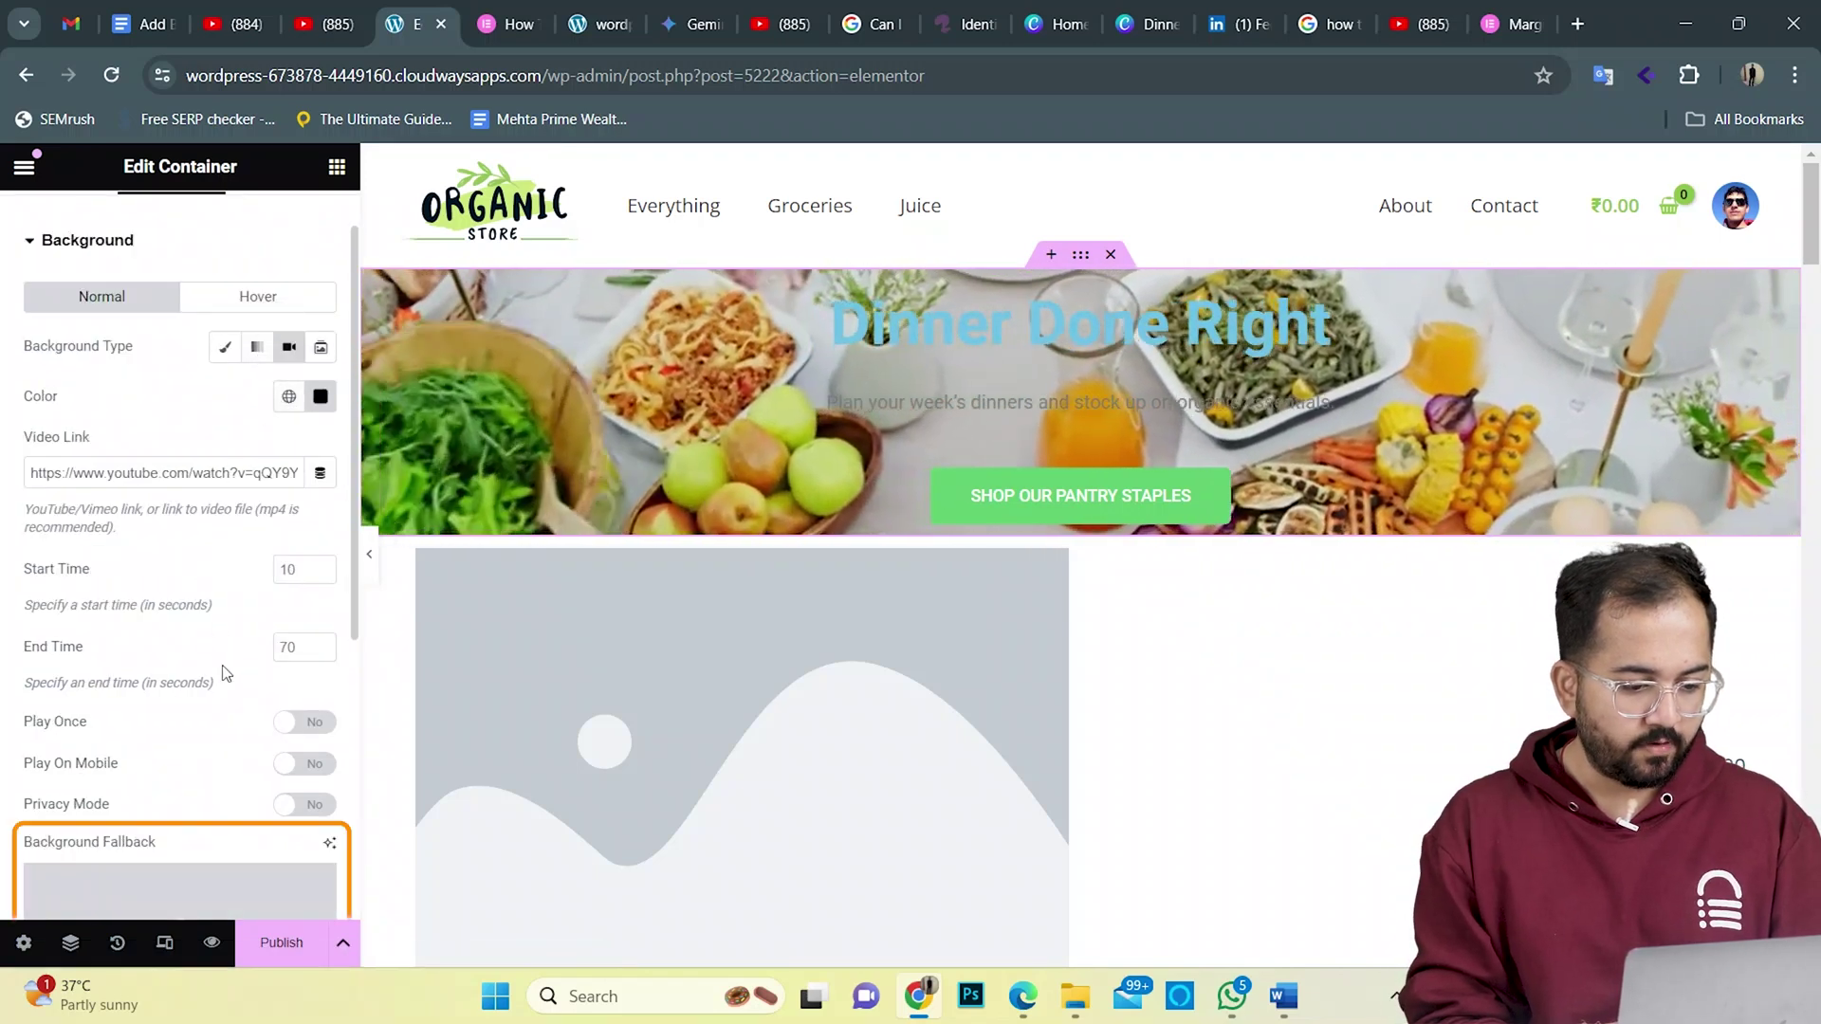
click(227, 879)
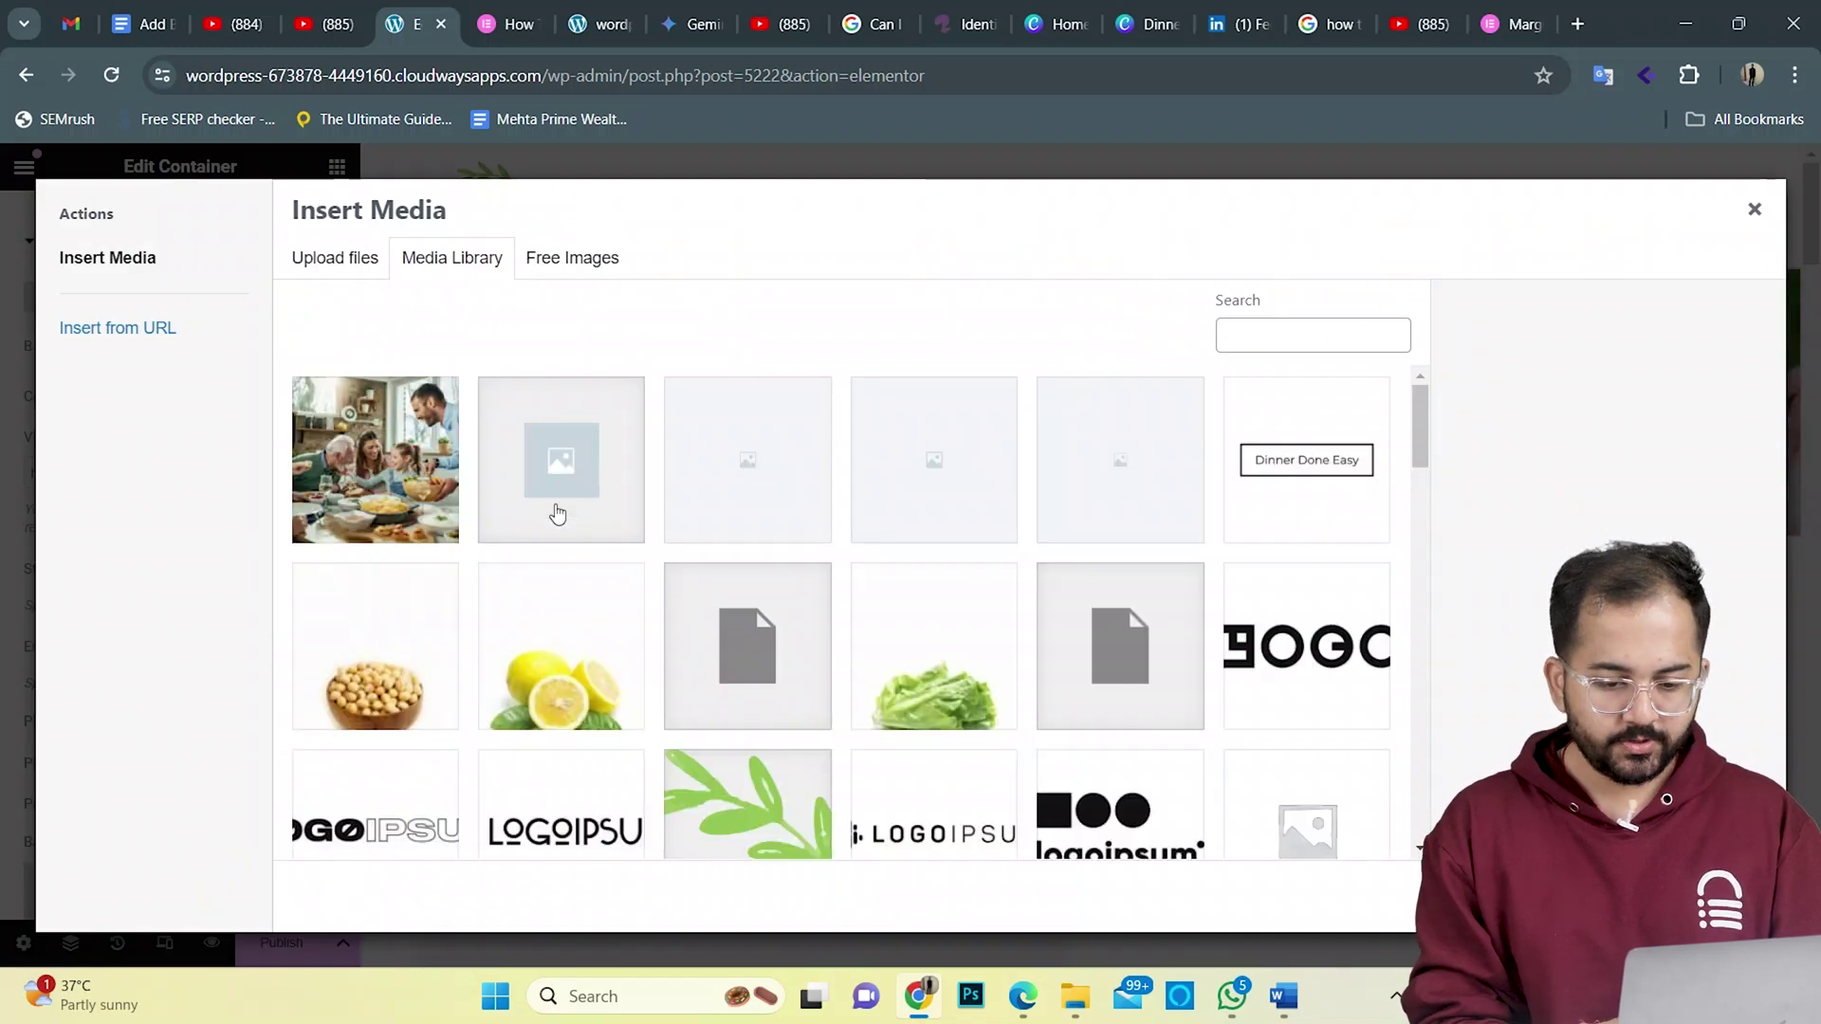
click(380, 460)
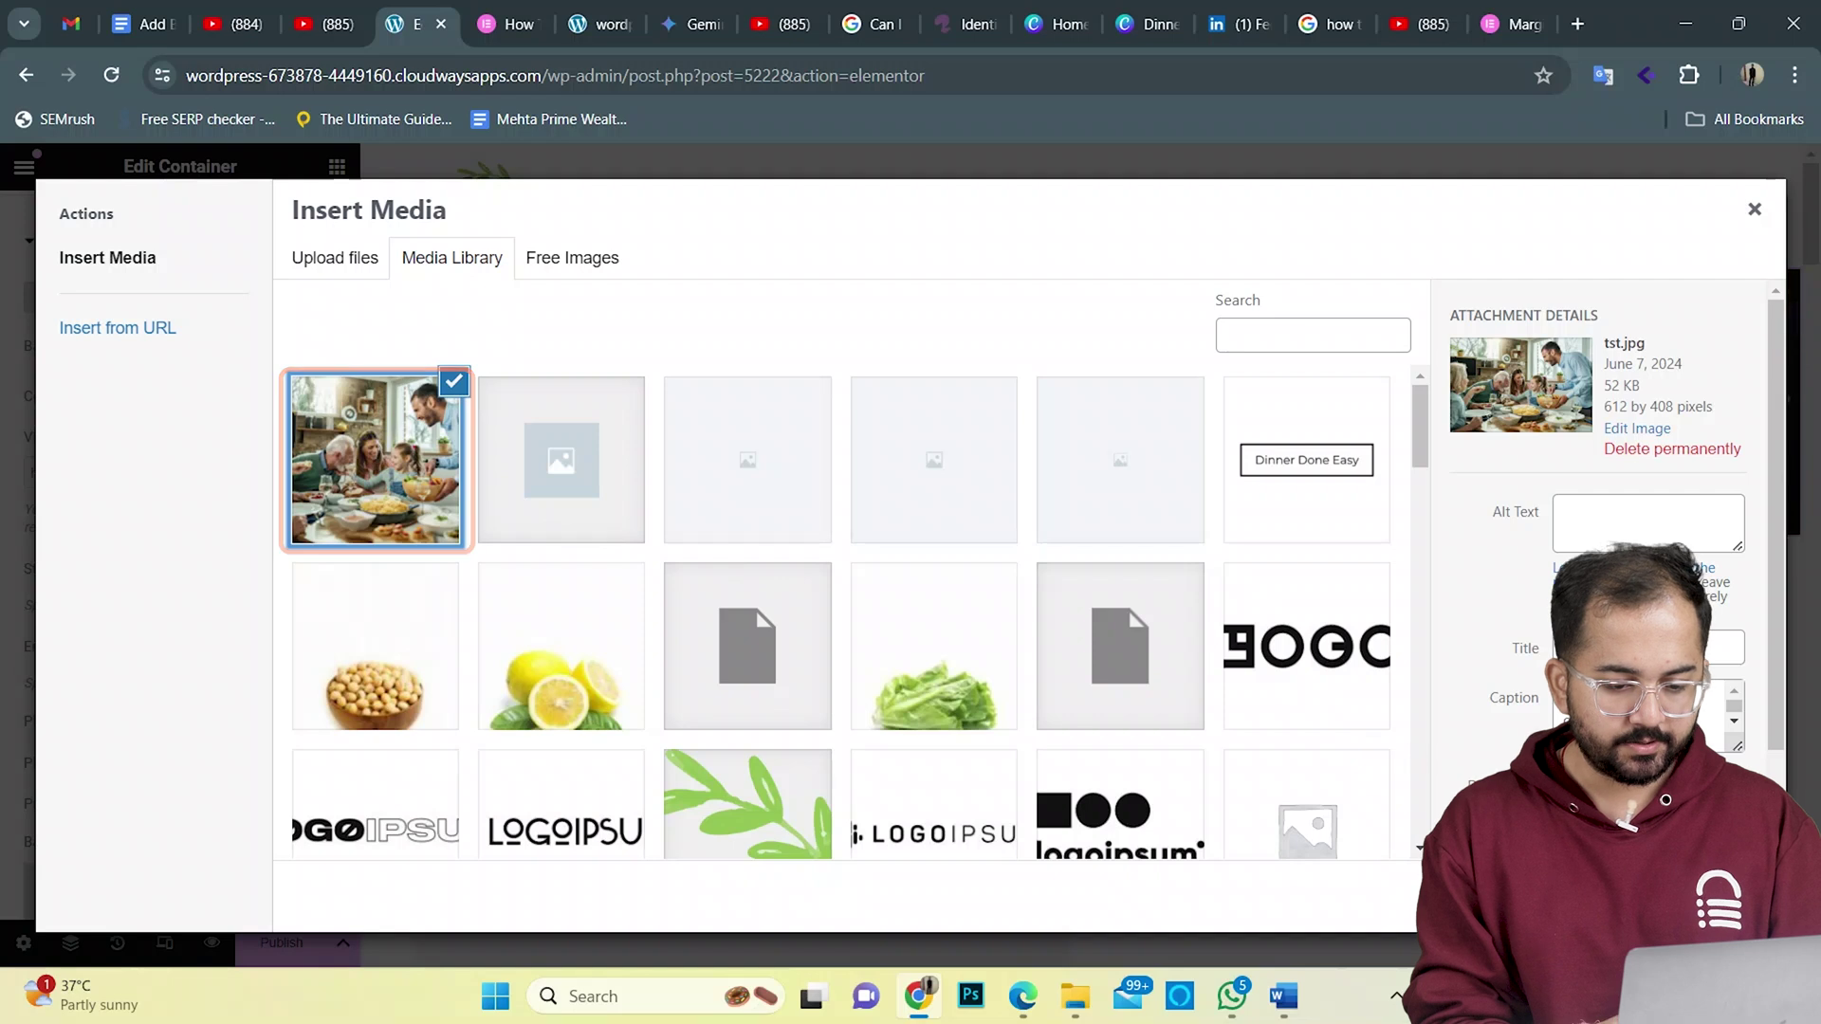
double_click(380, 542)
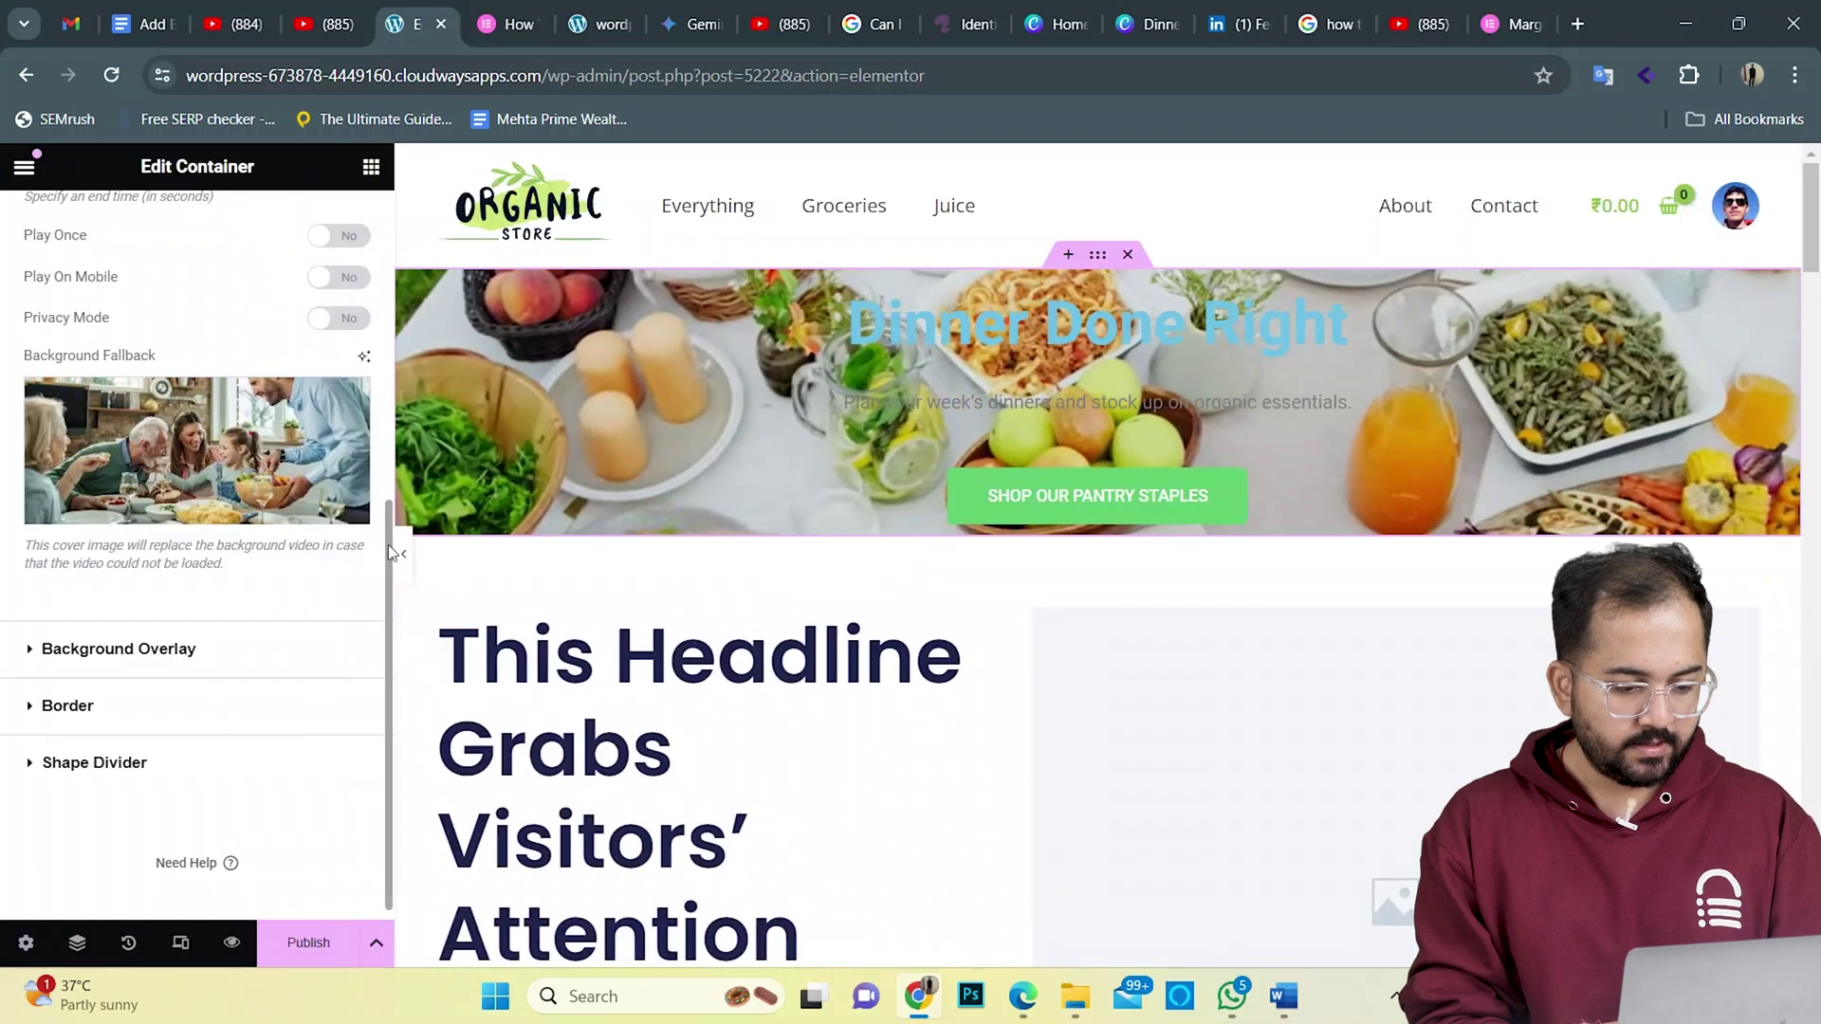
scroll(377, 474, up, 6)
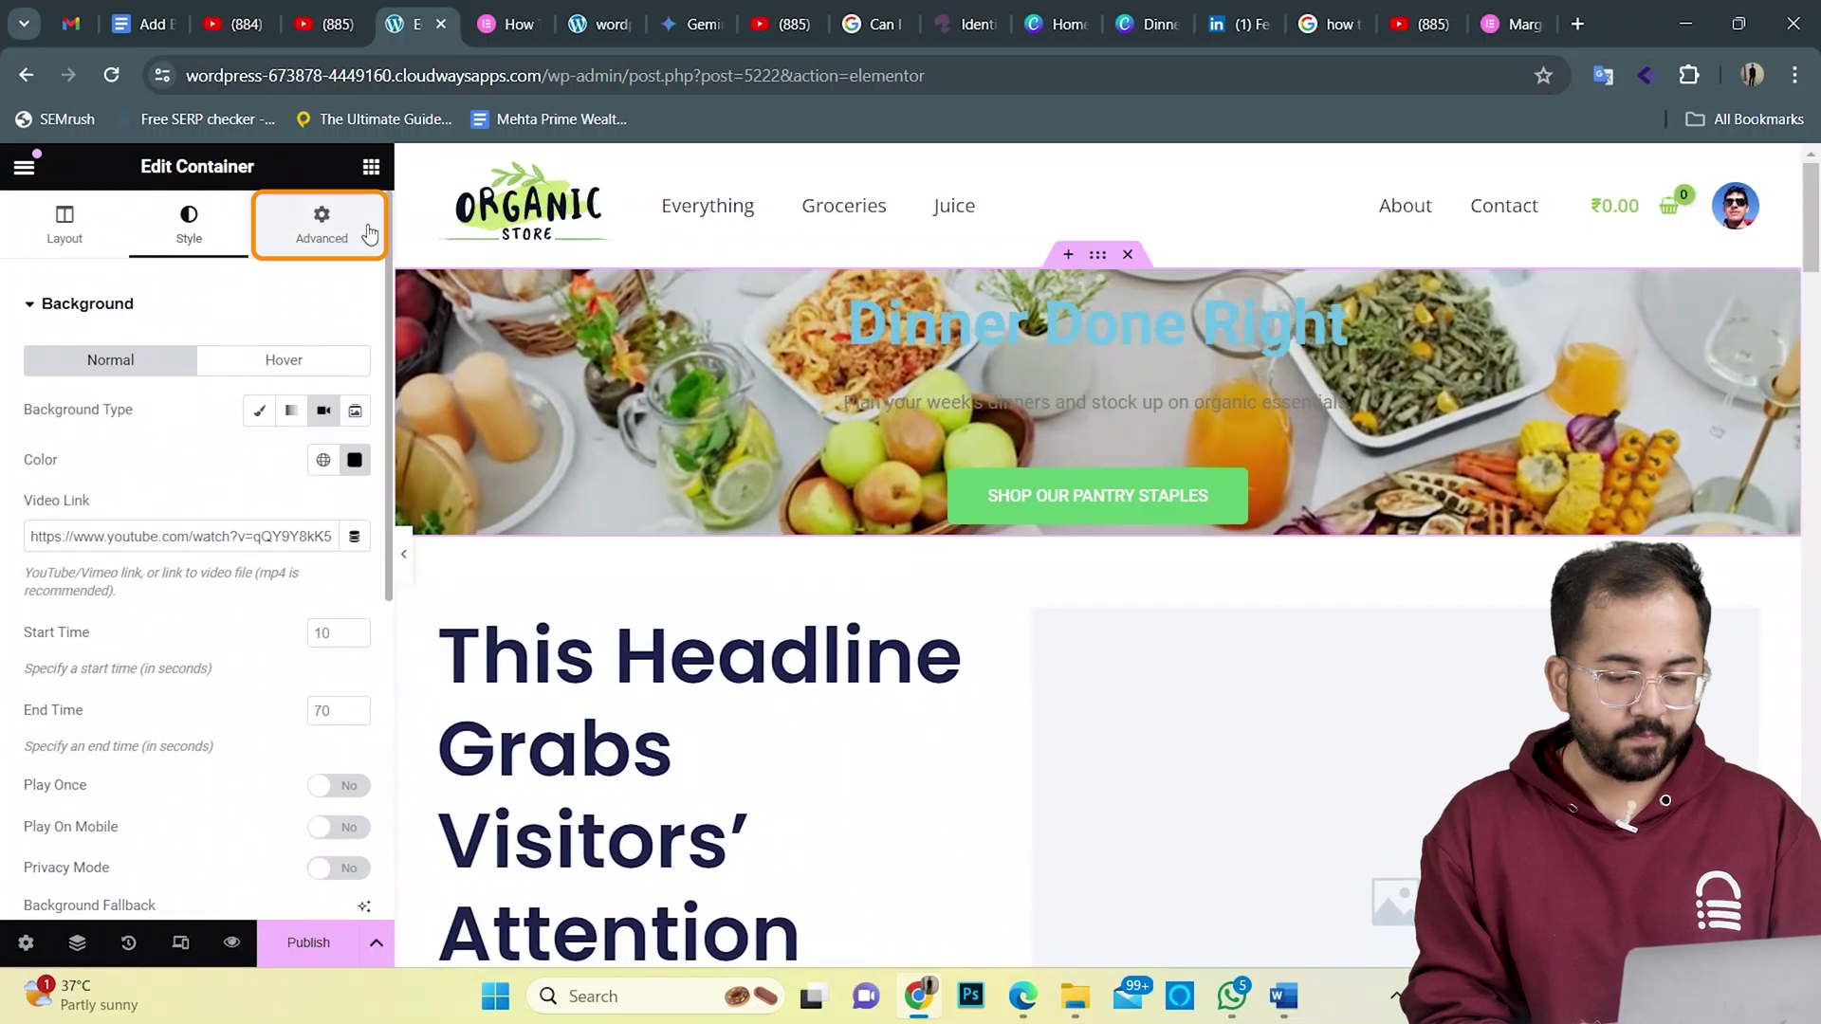
- Give the hero container 150 px linked padding on every side
click(323, 216)
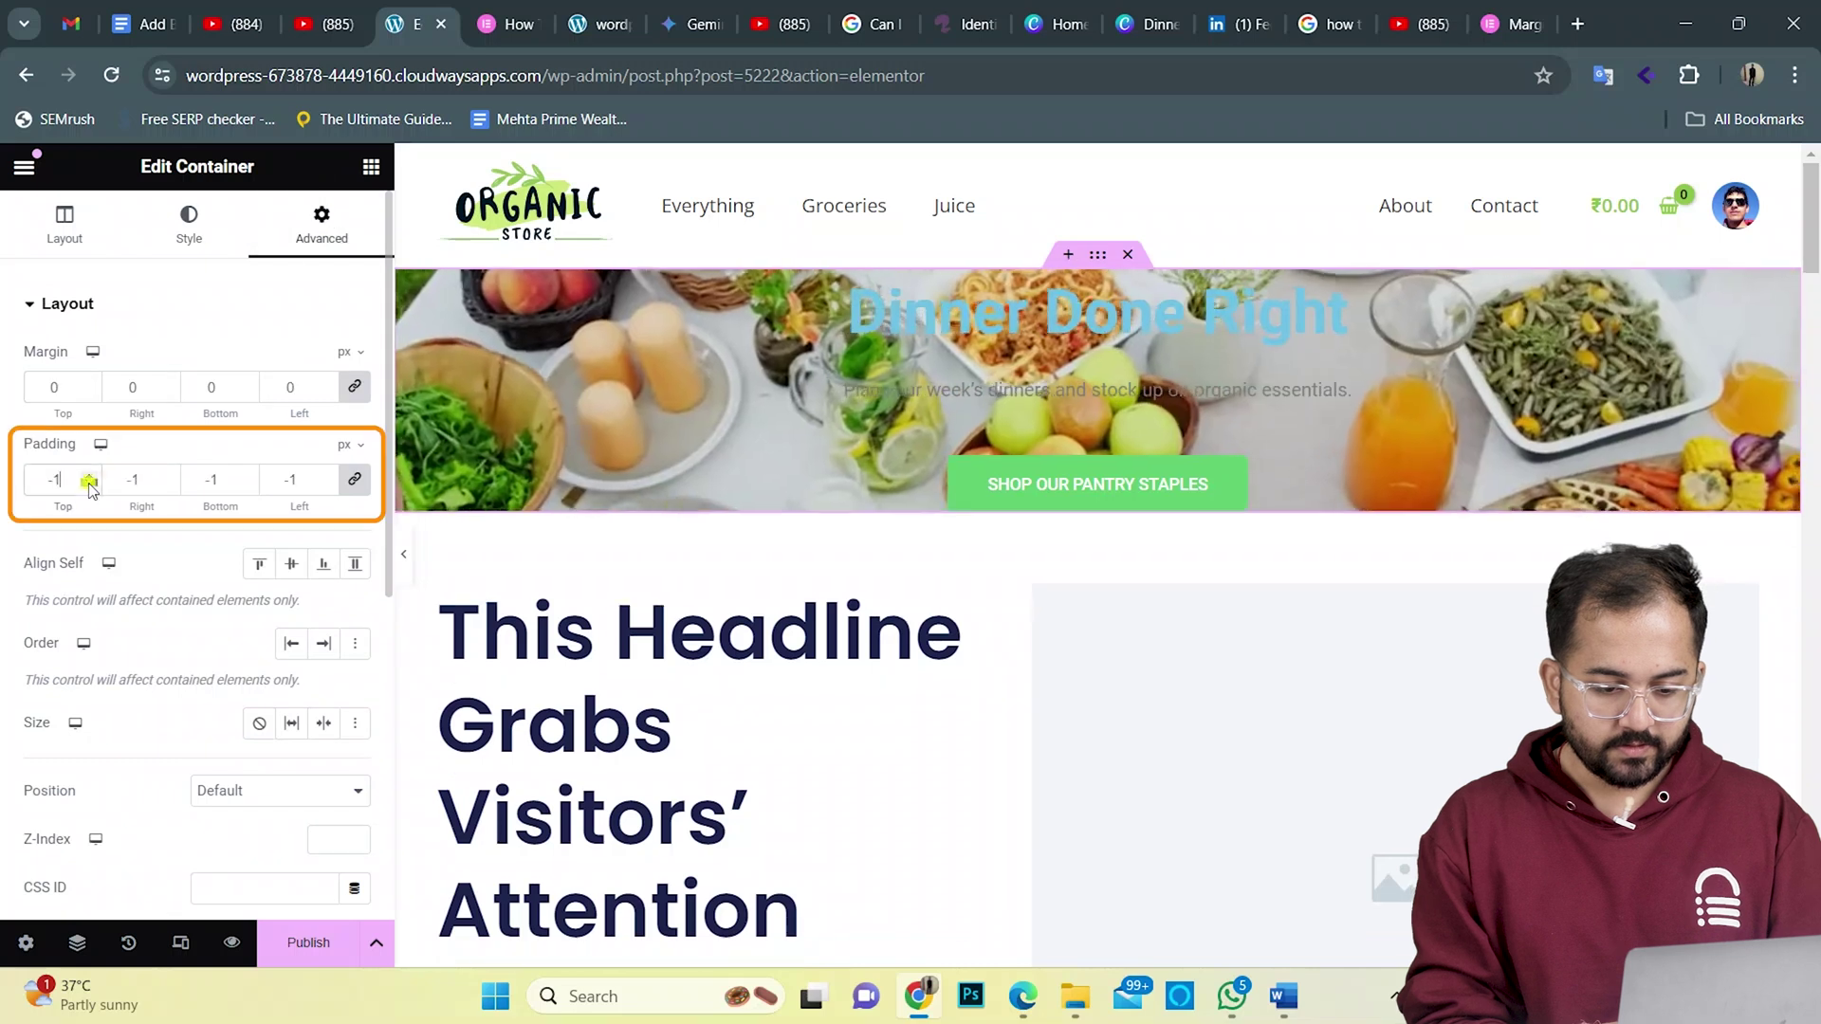
click(90, 483)
scroll(90, 477, up, 20)
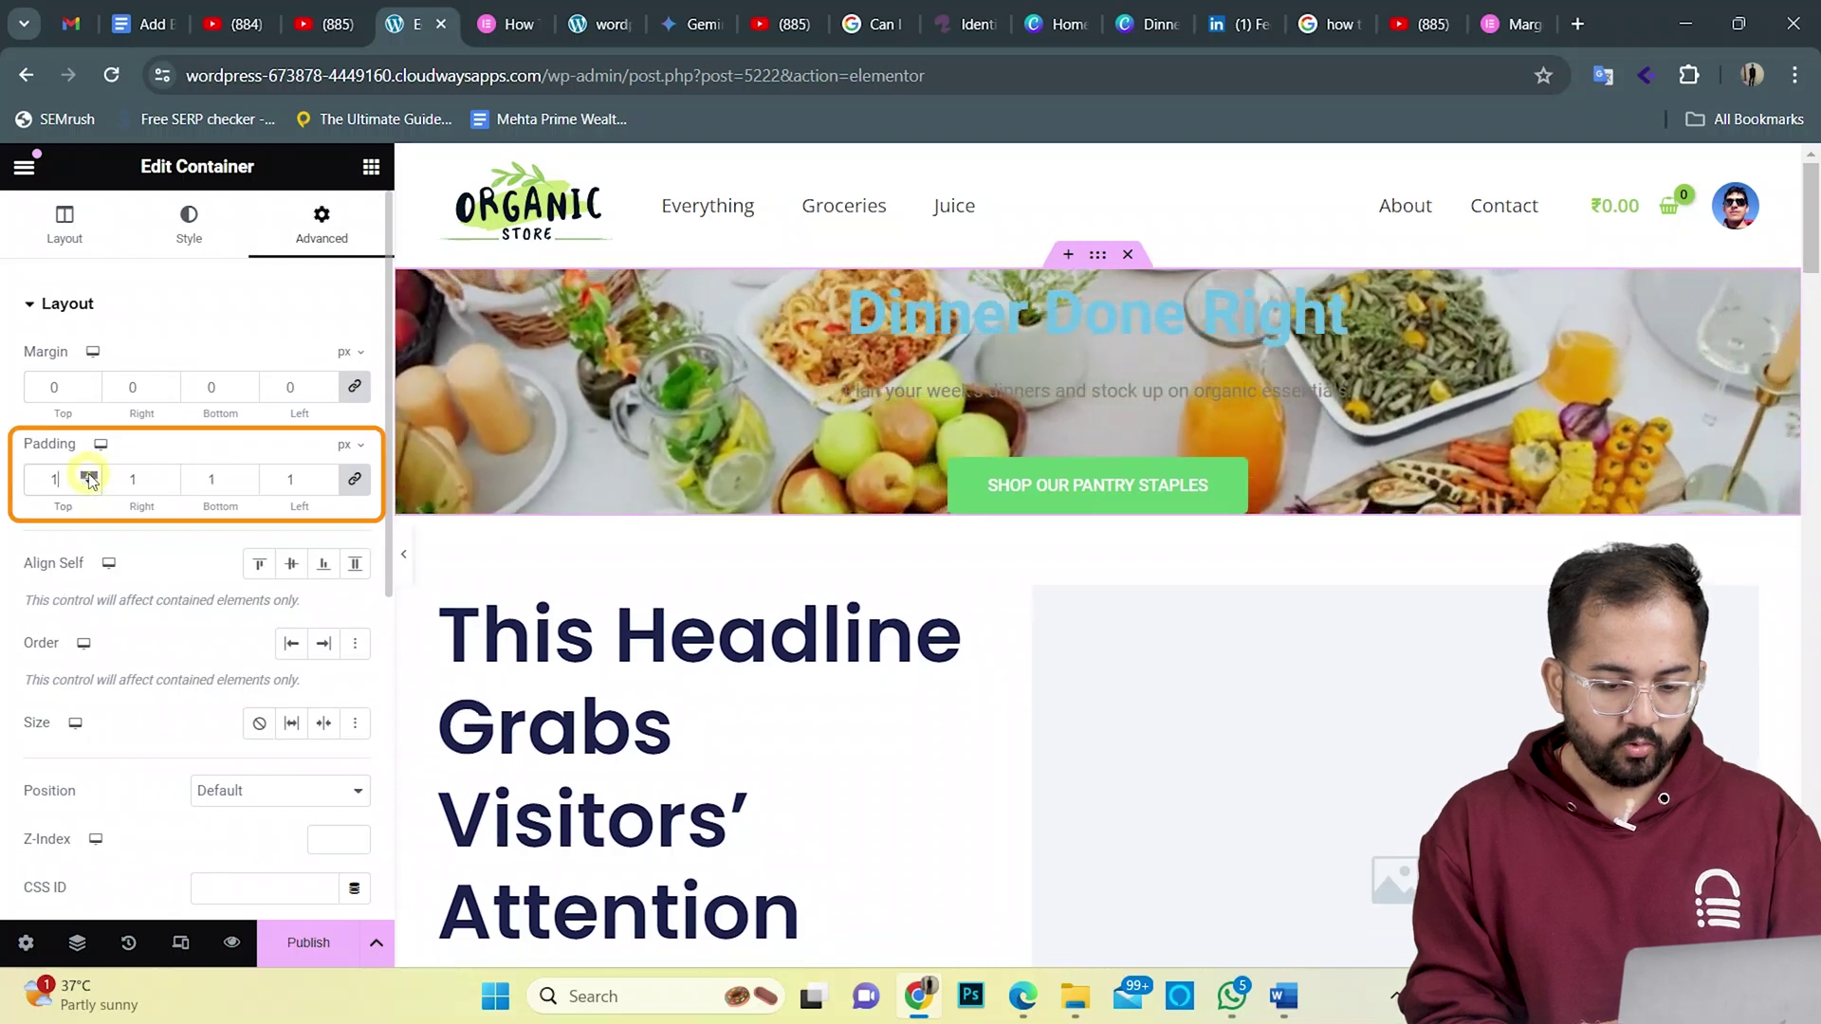
scroll(90, 477, up, 20)
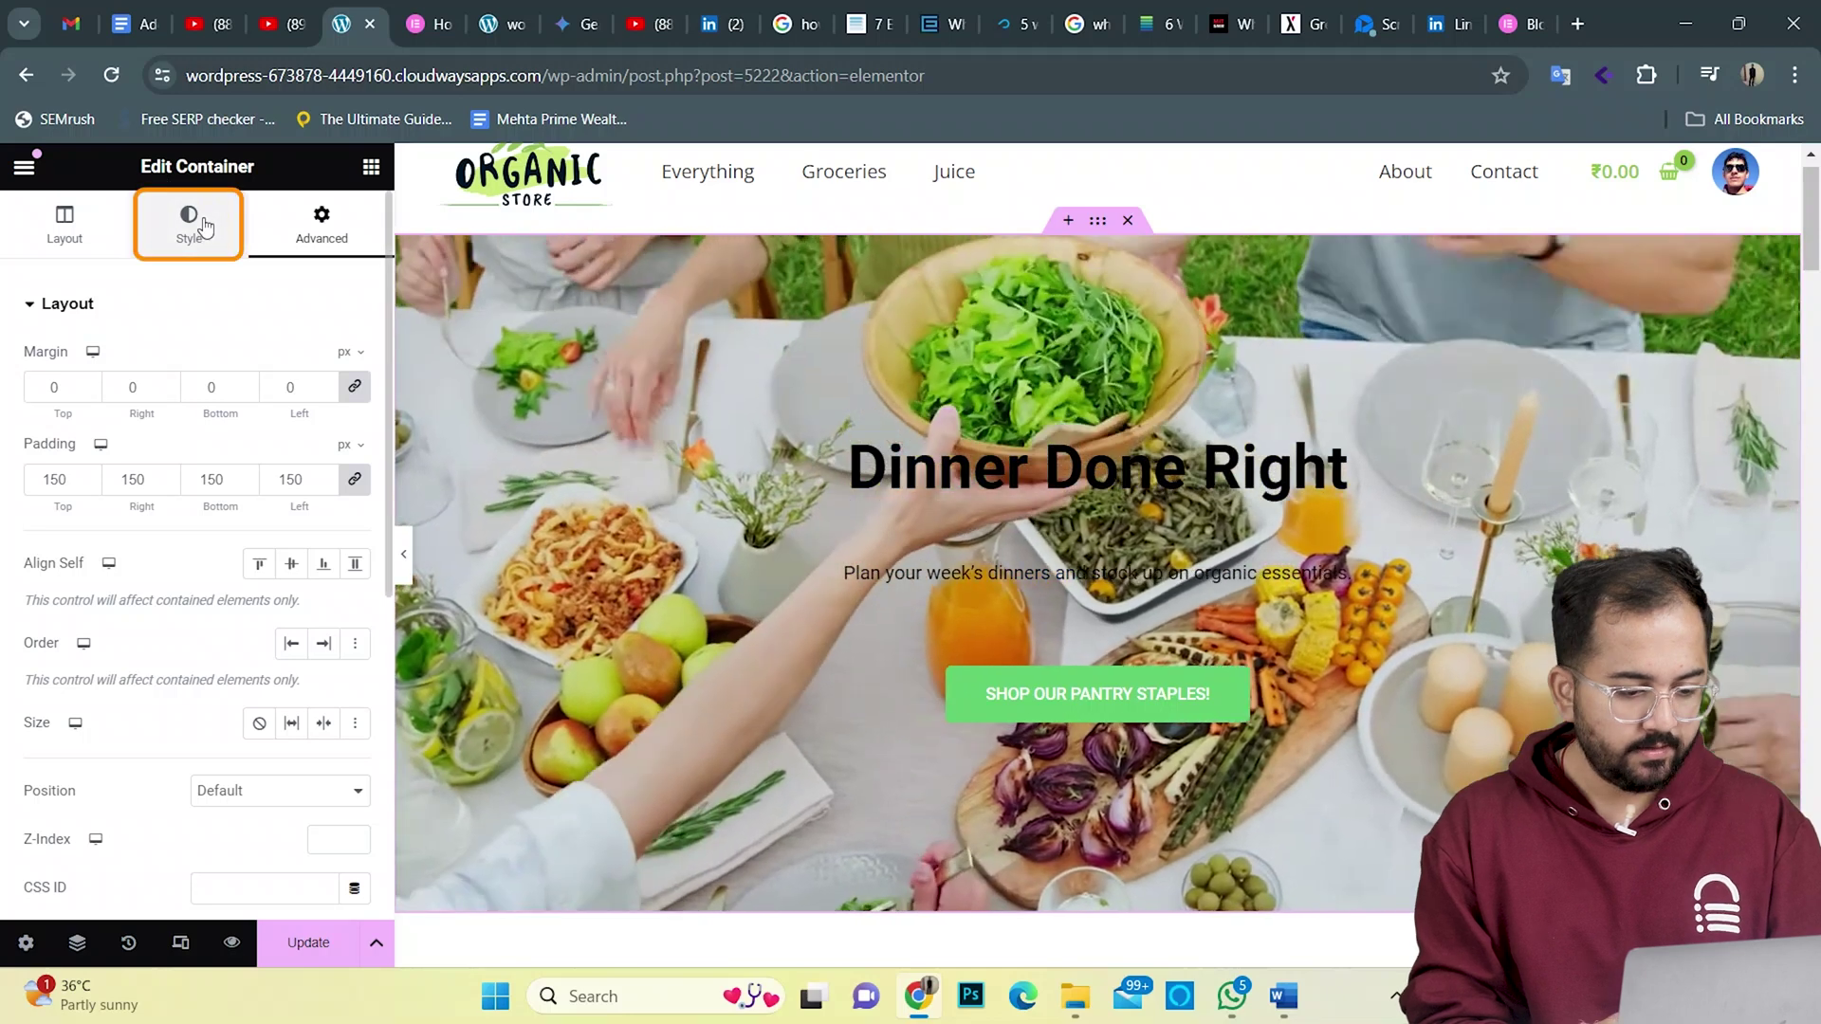
click(202, 226)
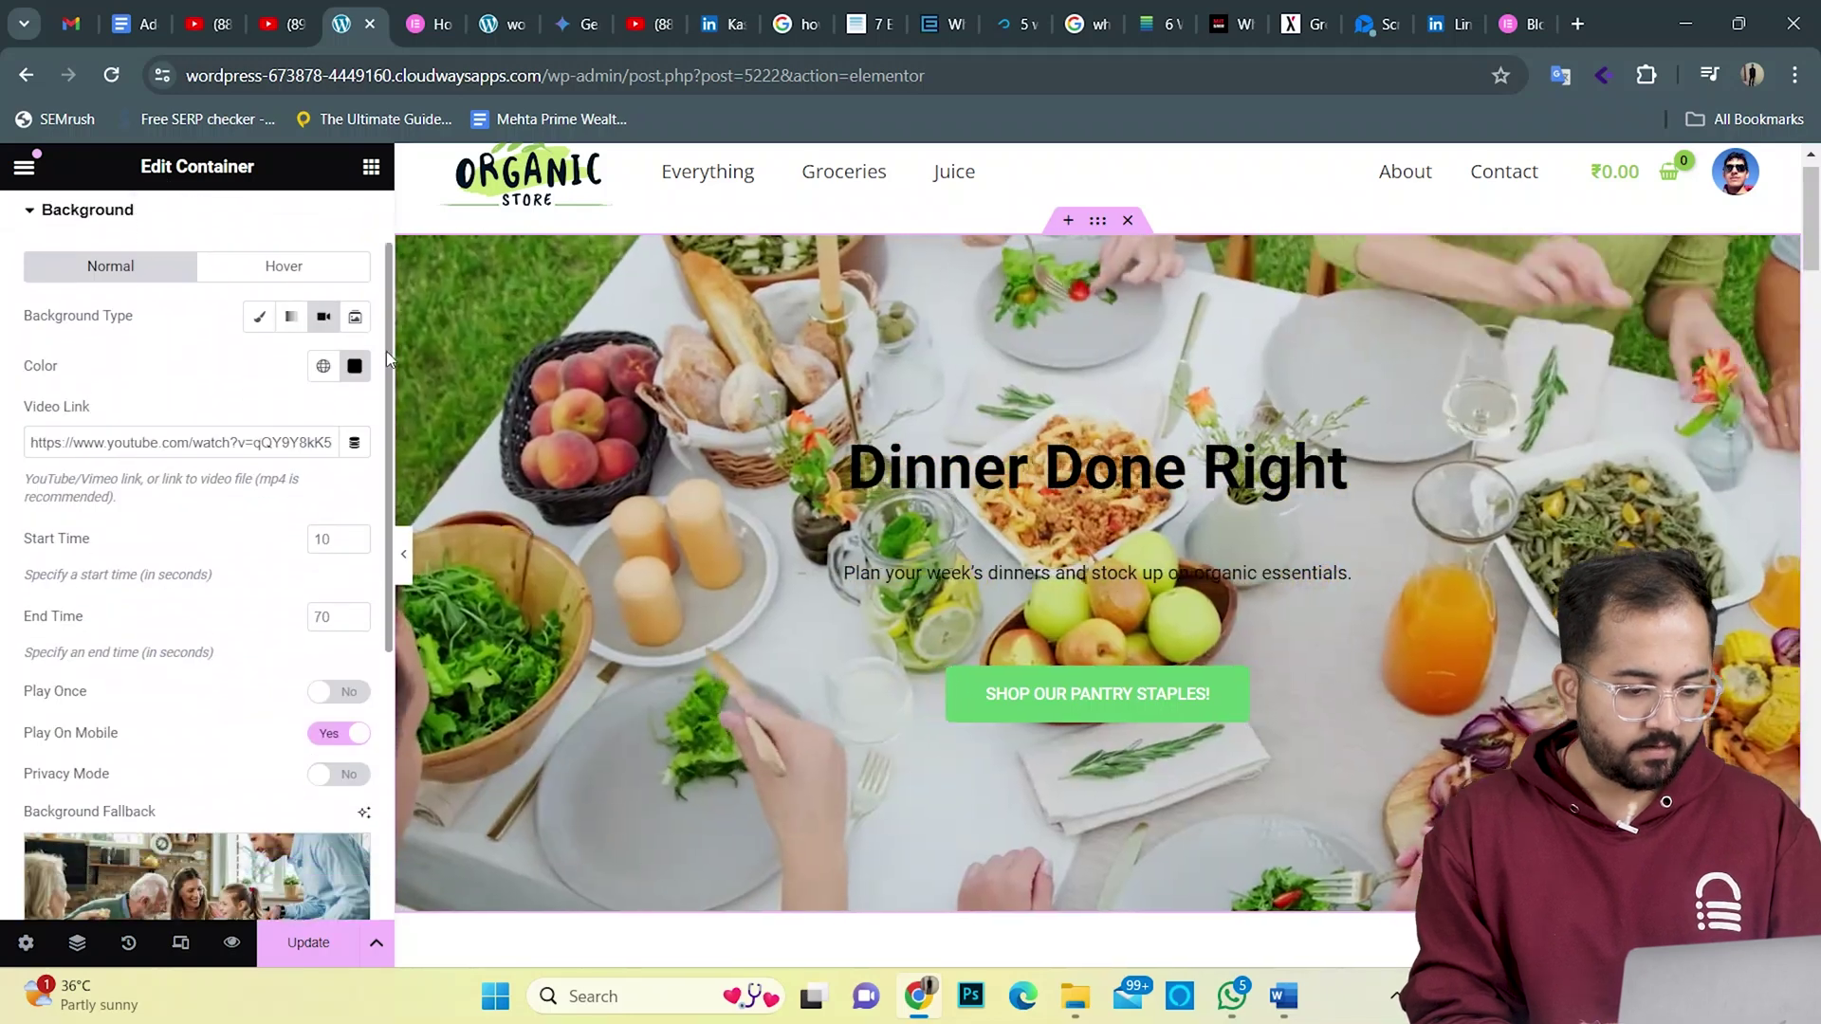
drag(384, 350, 403, 658)
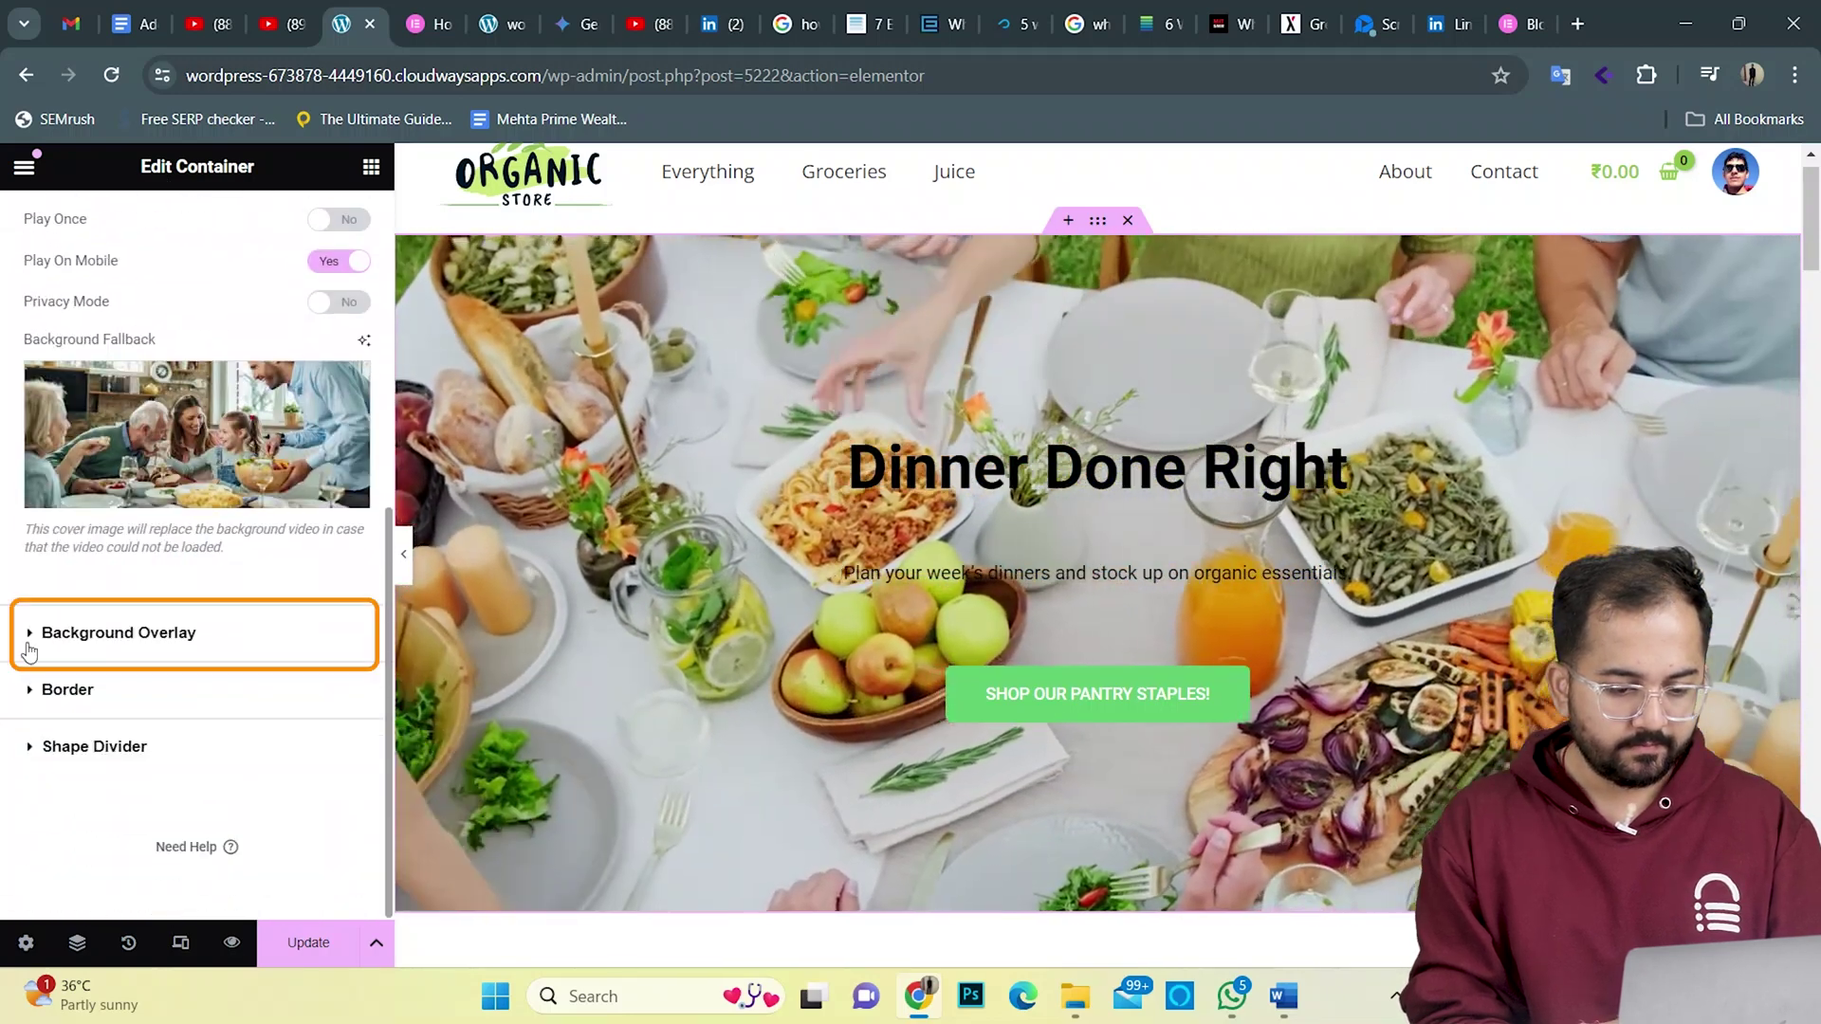
- Add a dark #01121A background overlay at 0.5 opacity over the hero video
click(35, 642)
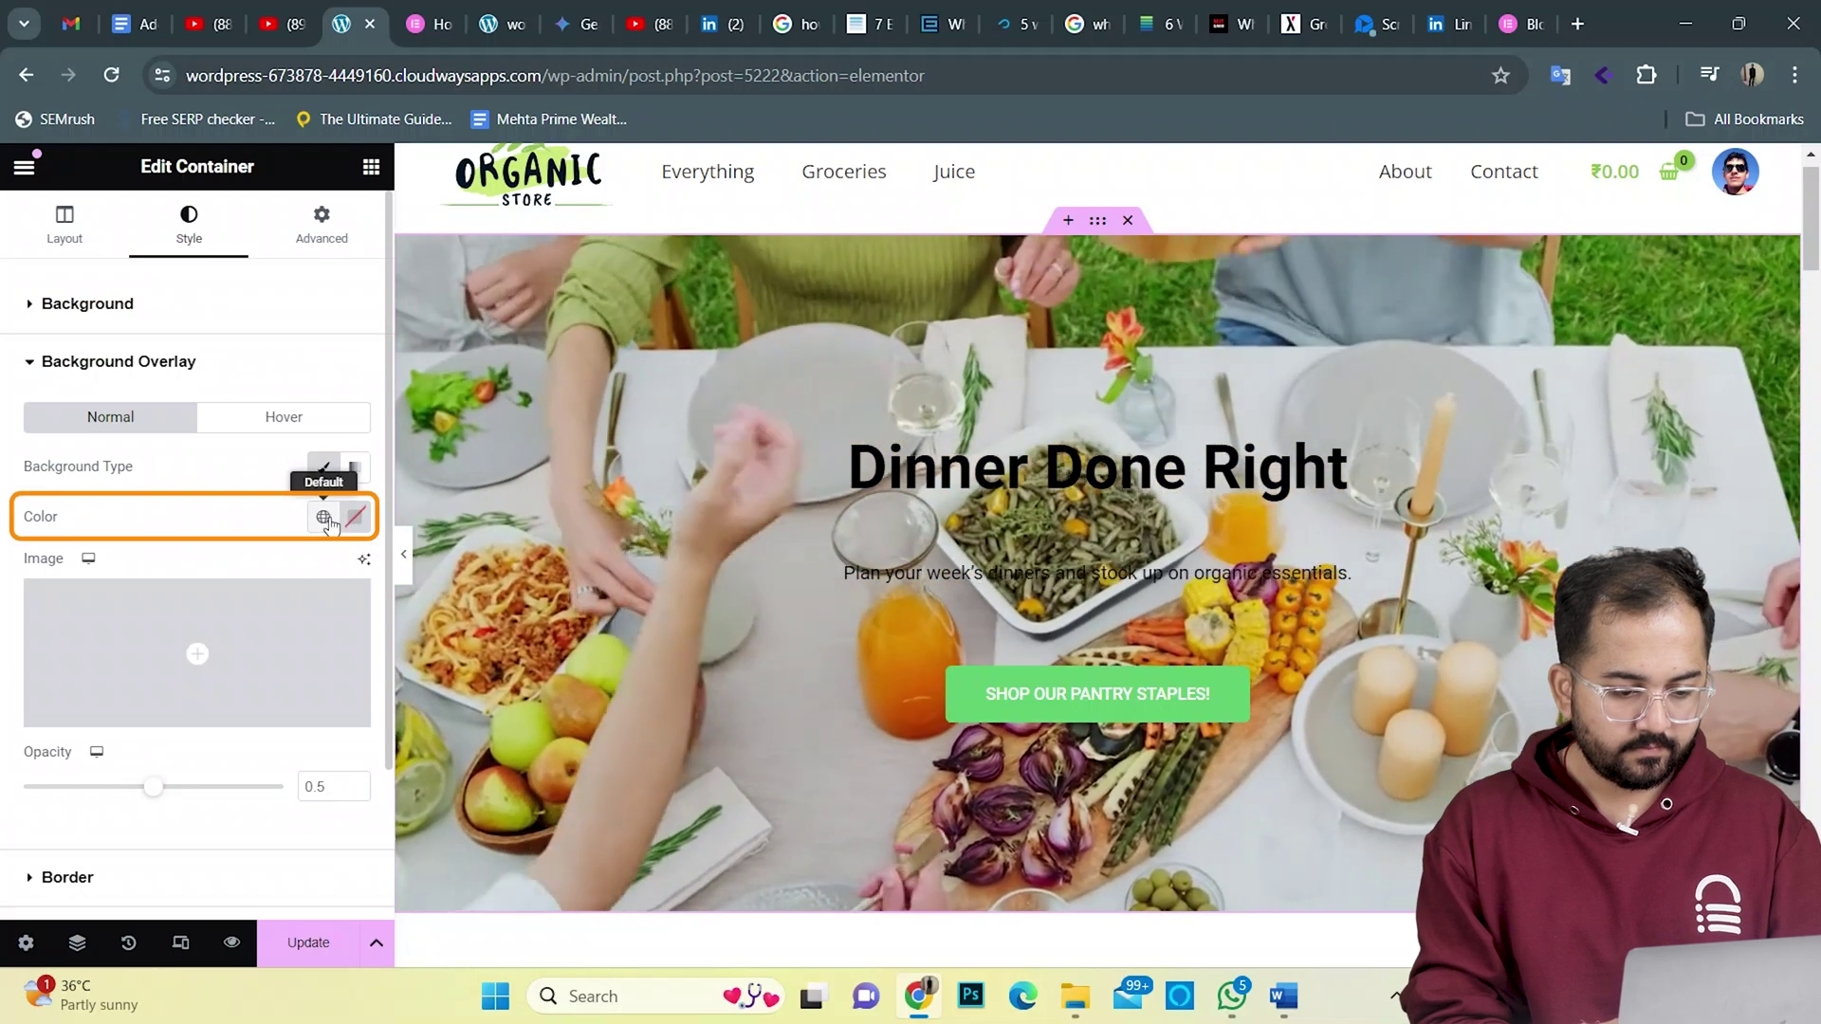
click(325, 519)
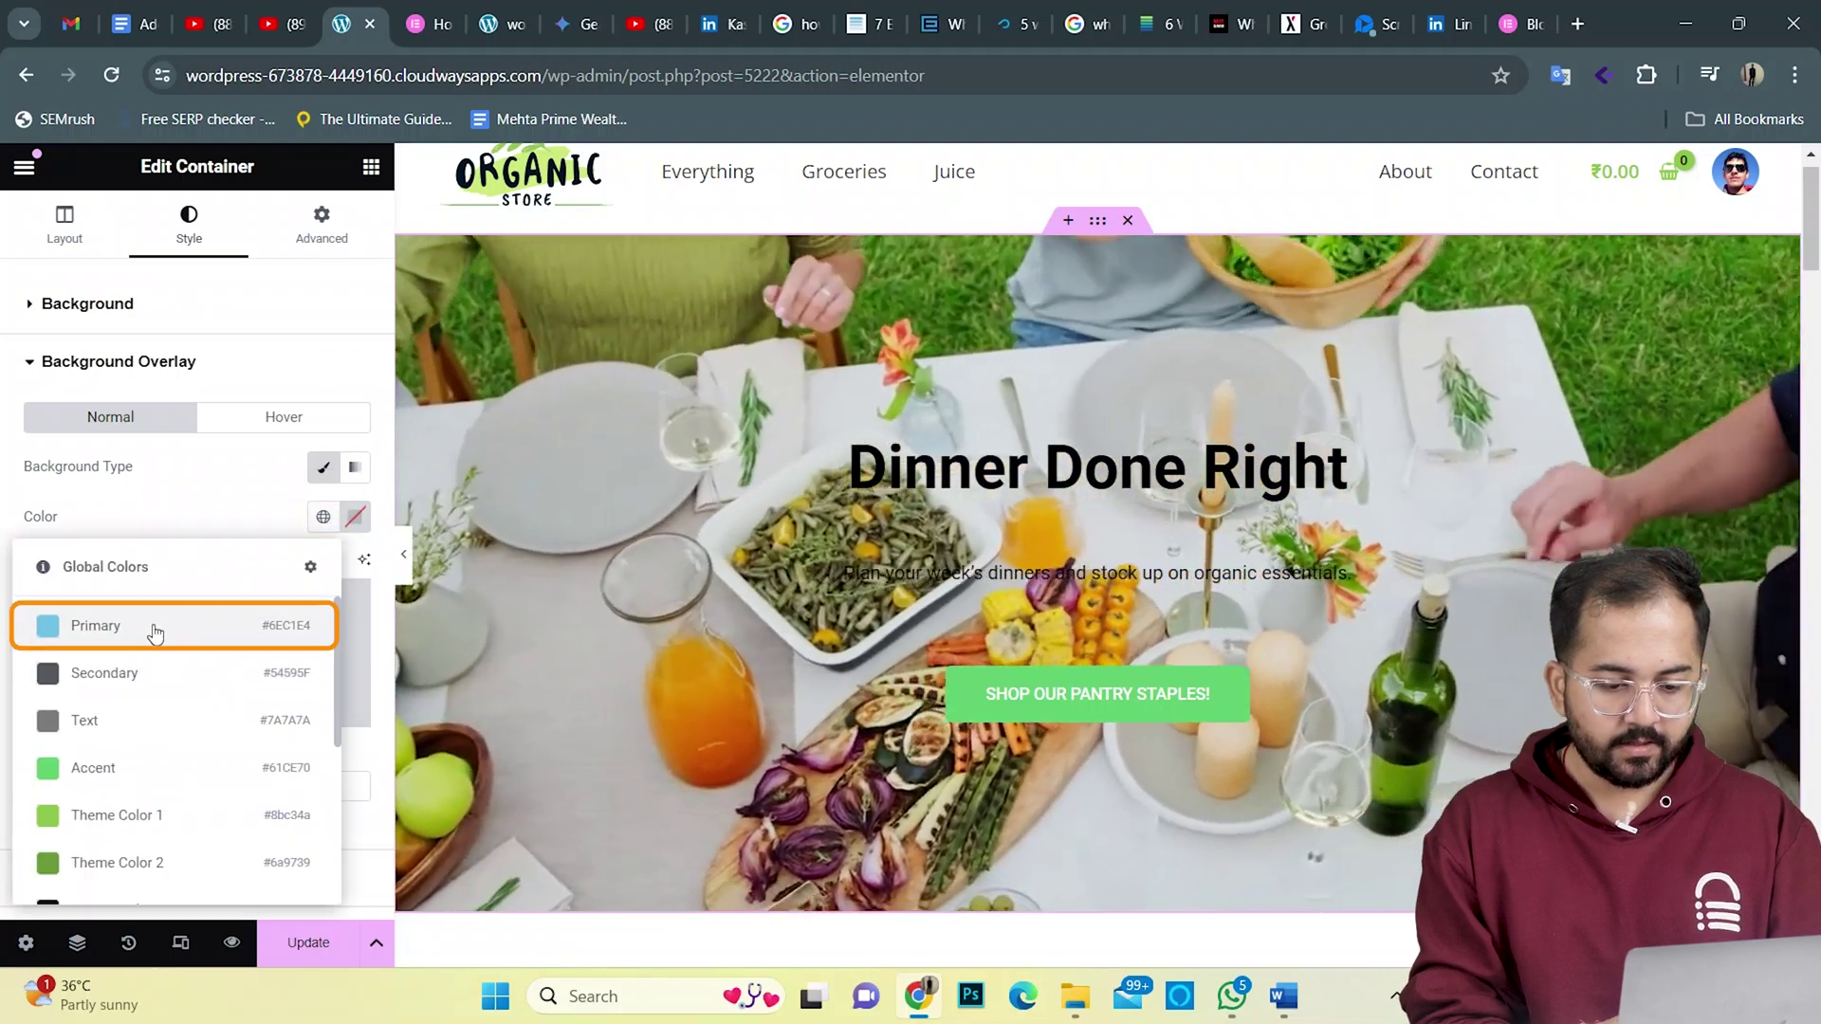
click(155, 626)
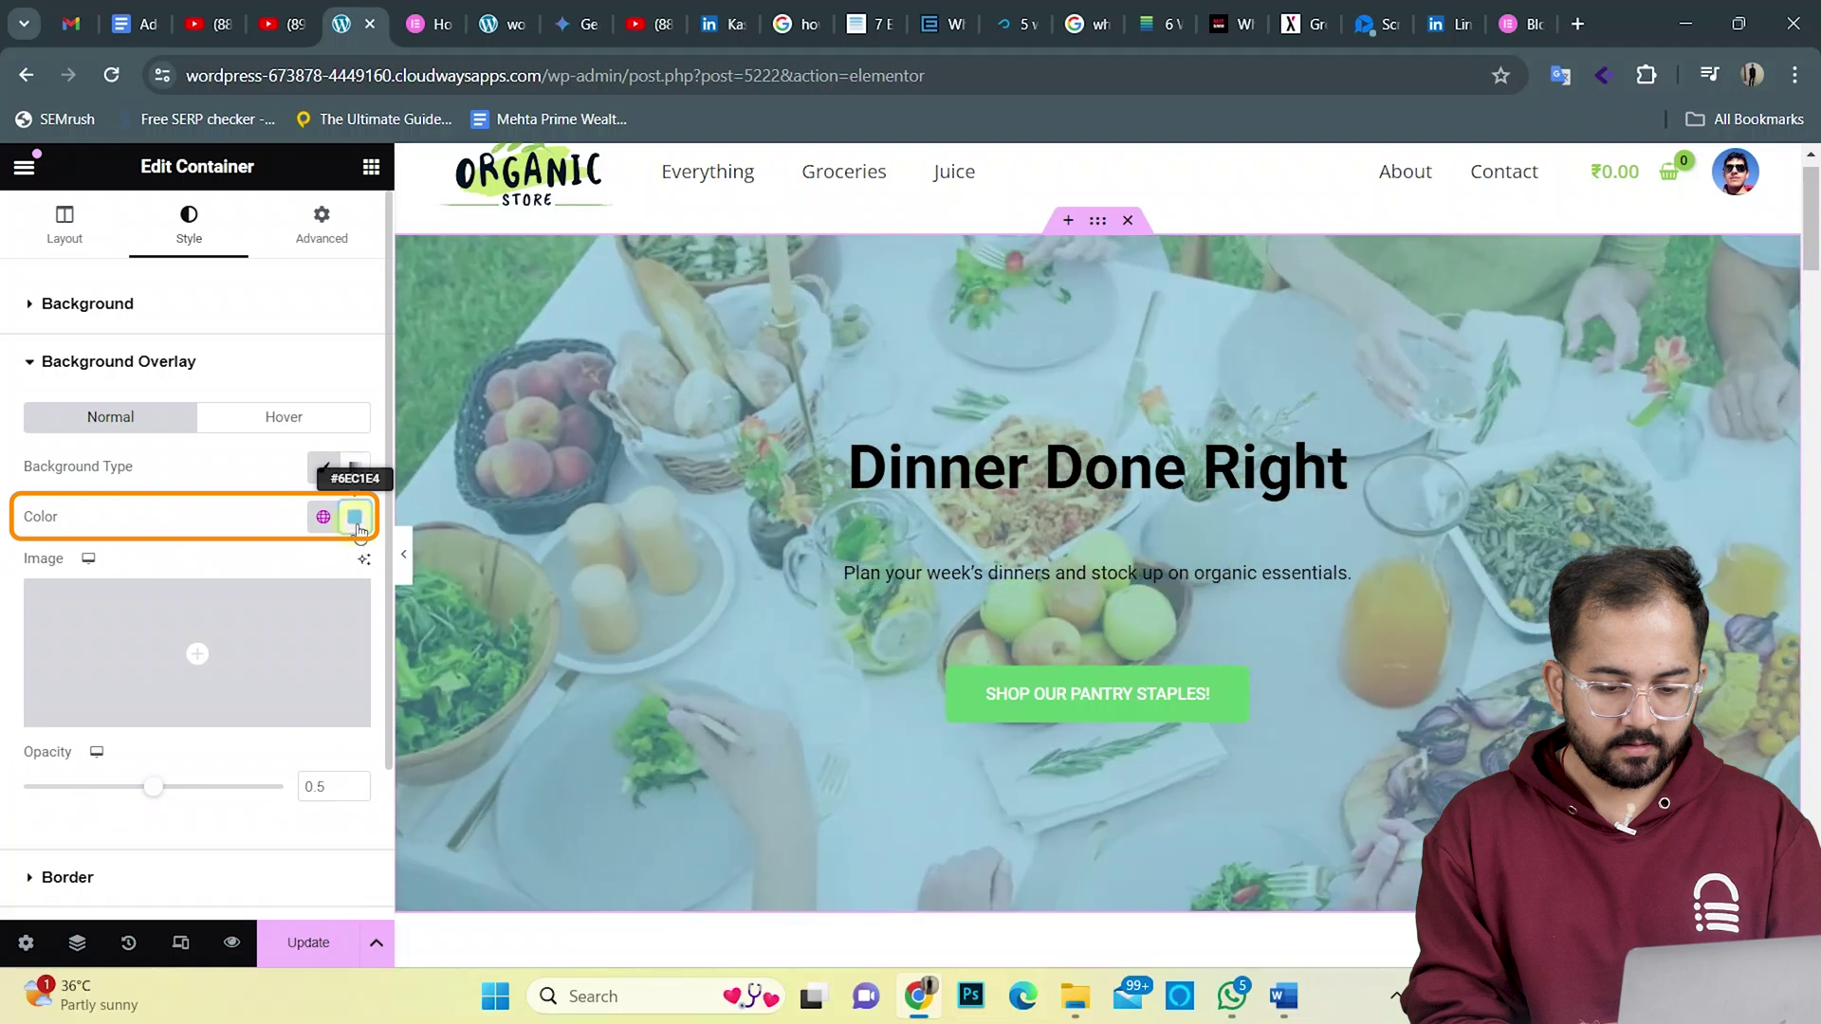
click(355, 517)
drag(375, 678, 492, 802)
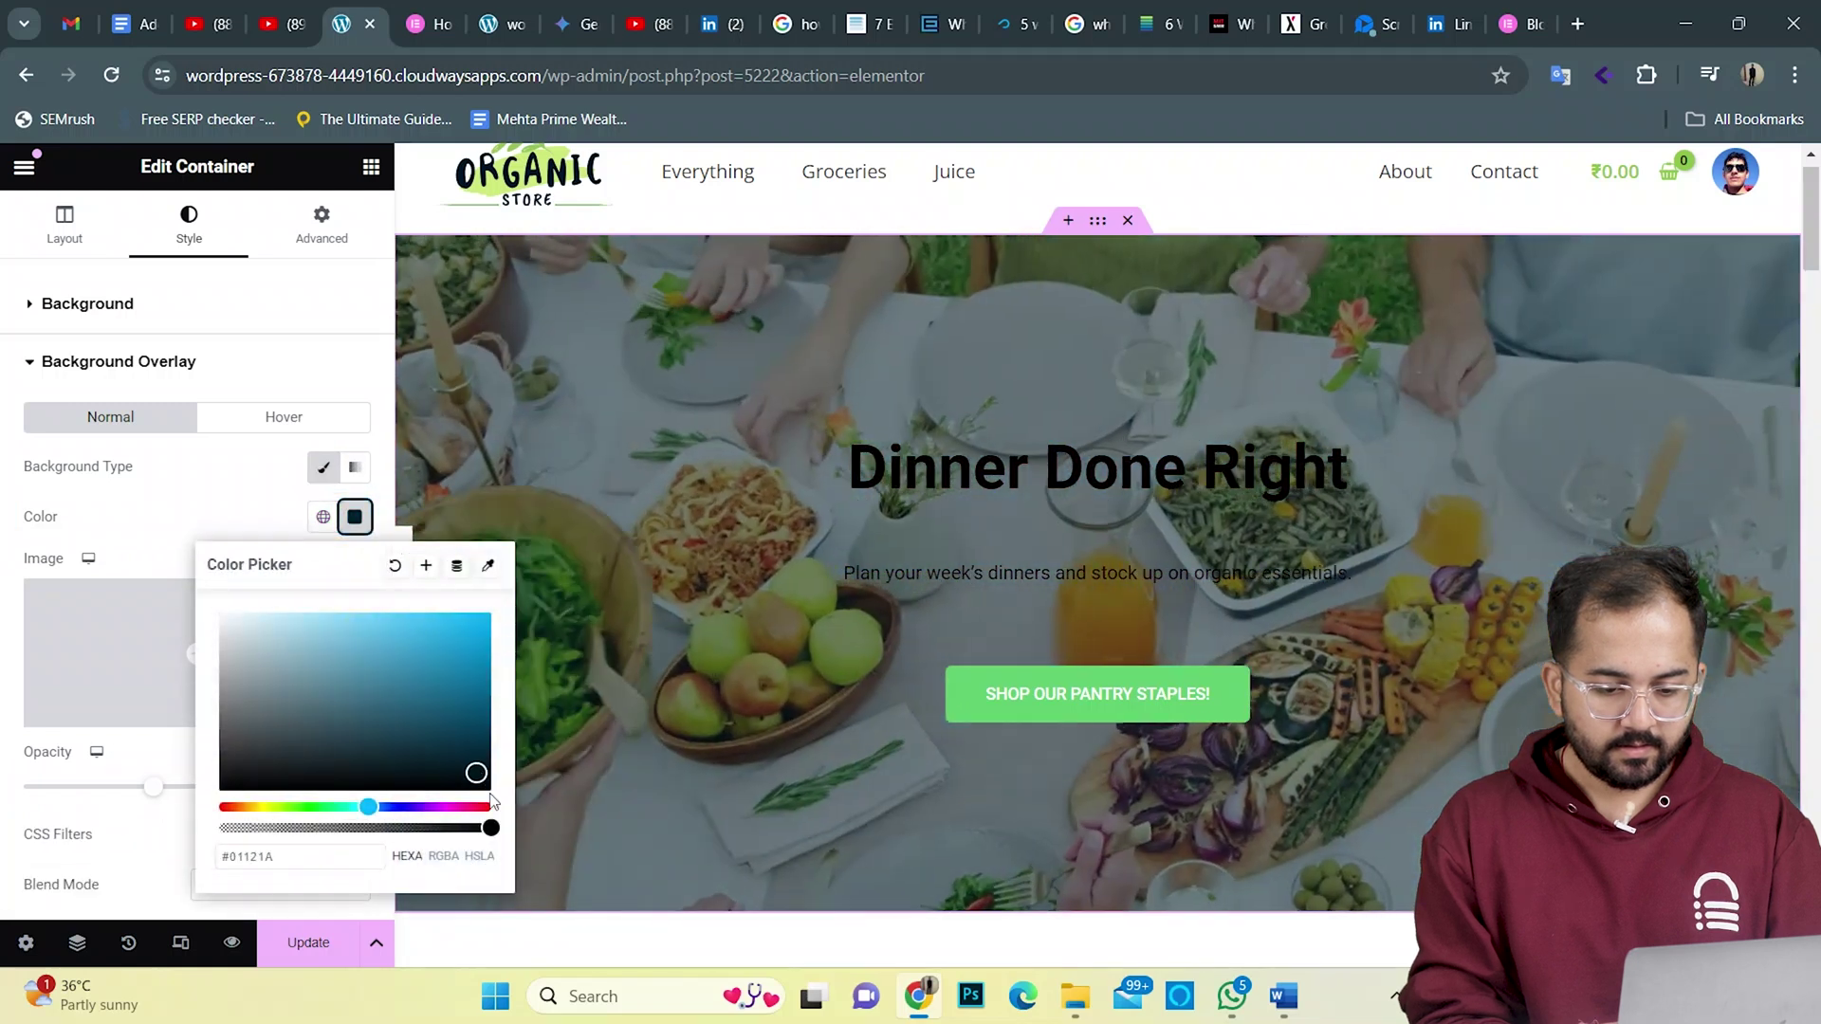
click(952, 543)
click(1049, 458)
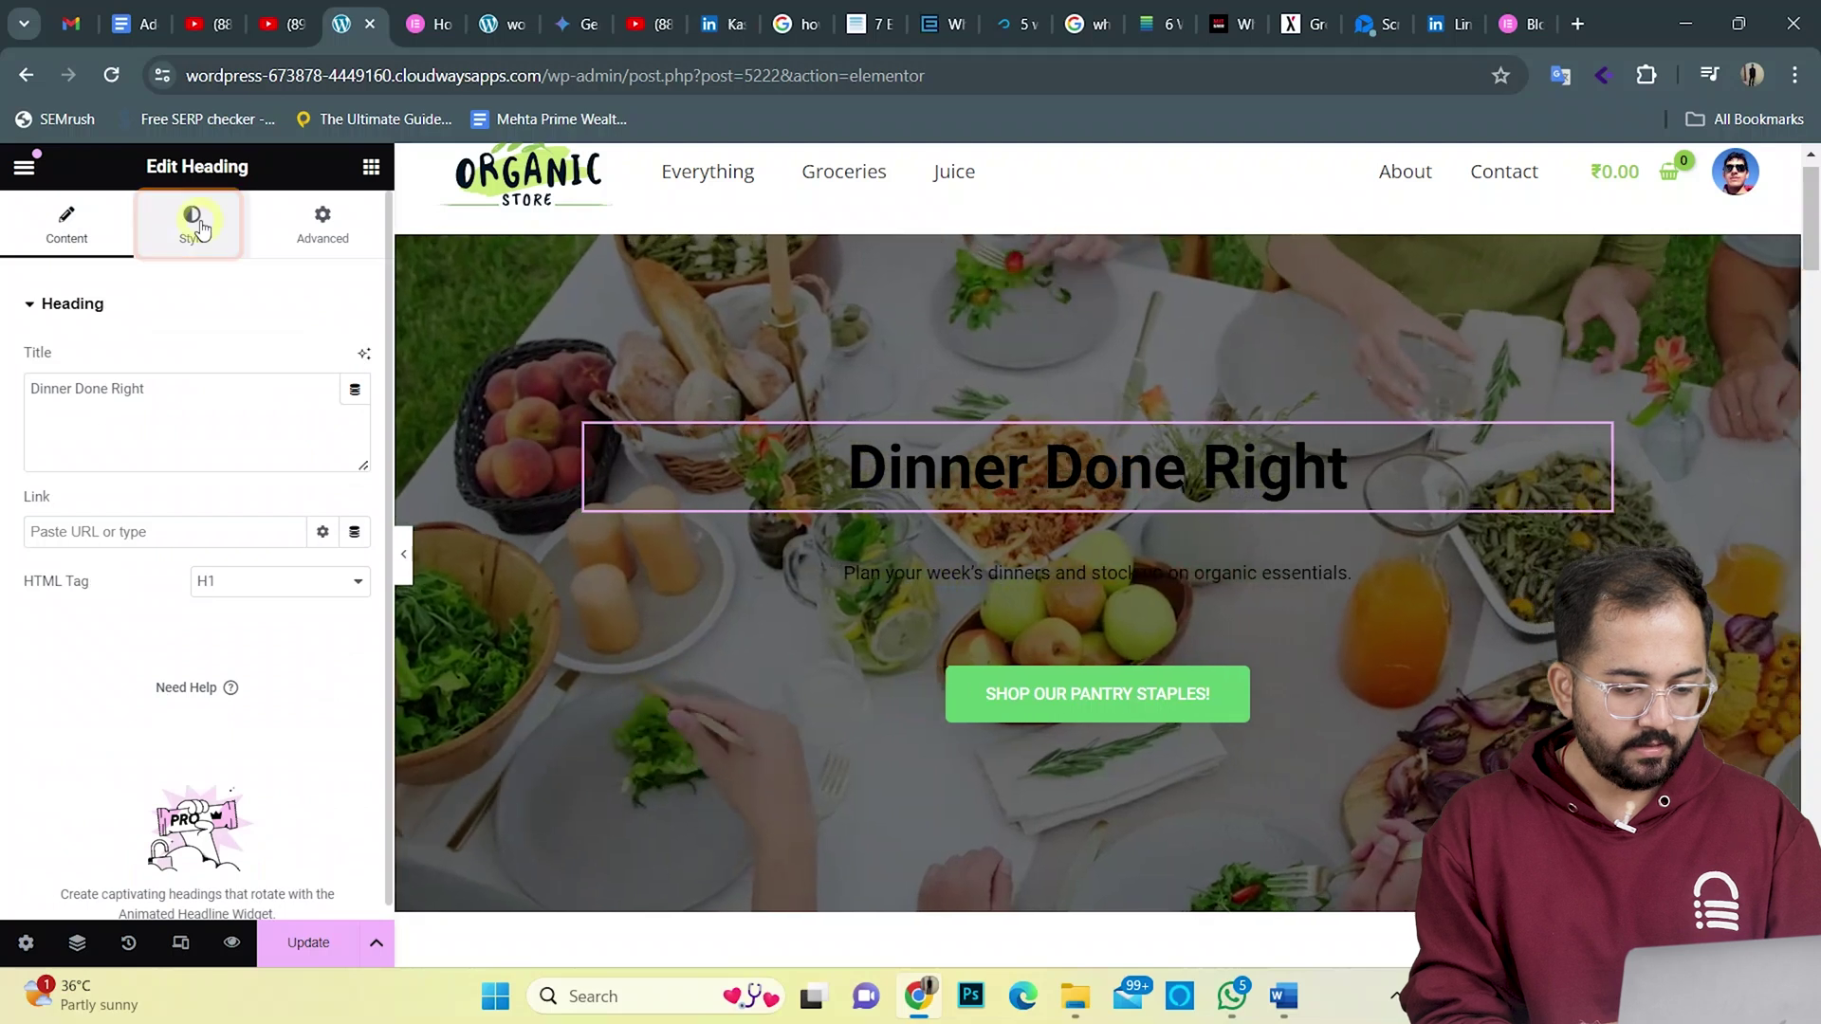
- Change the 'Dinner Done Right' heading's text colour to white
click(195, 223)
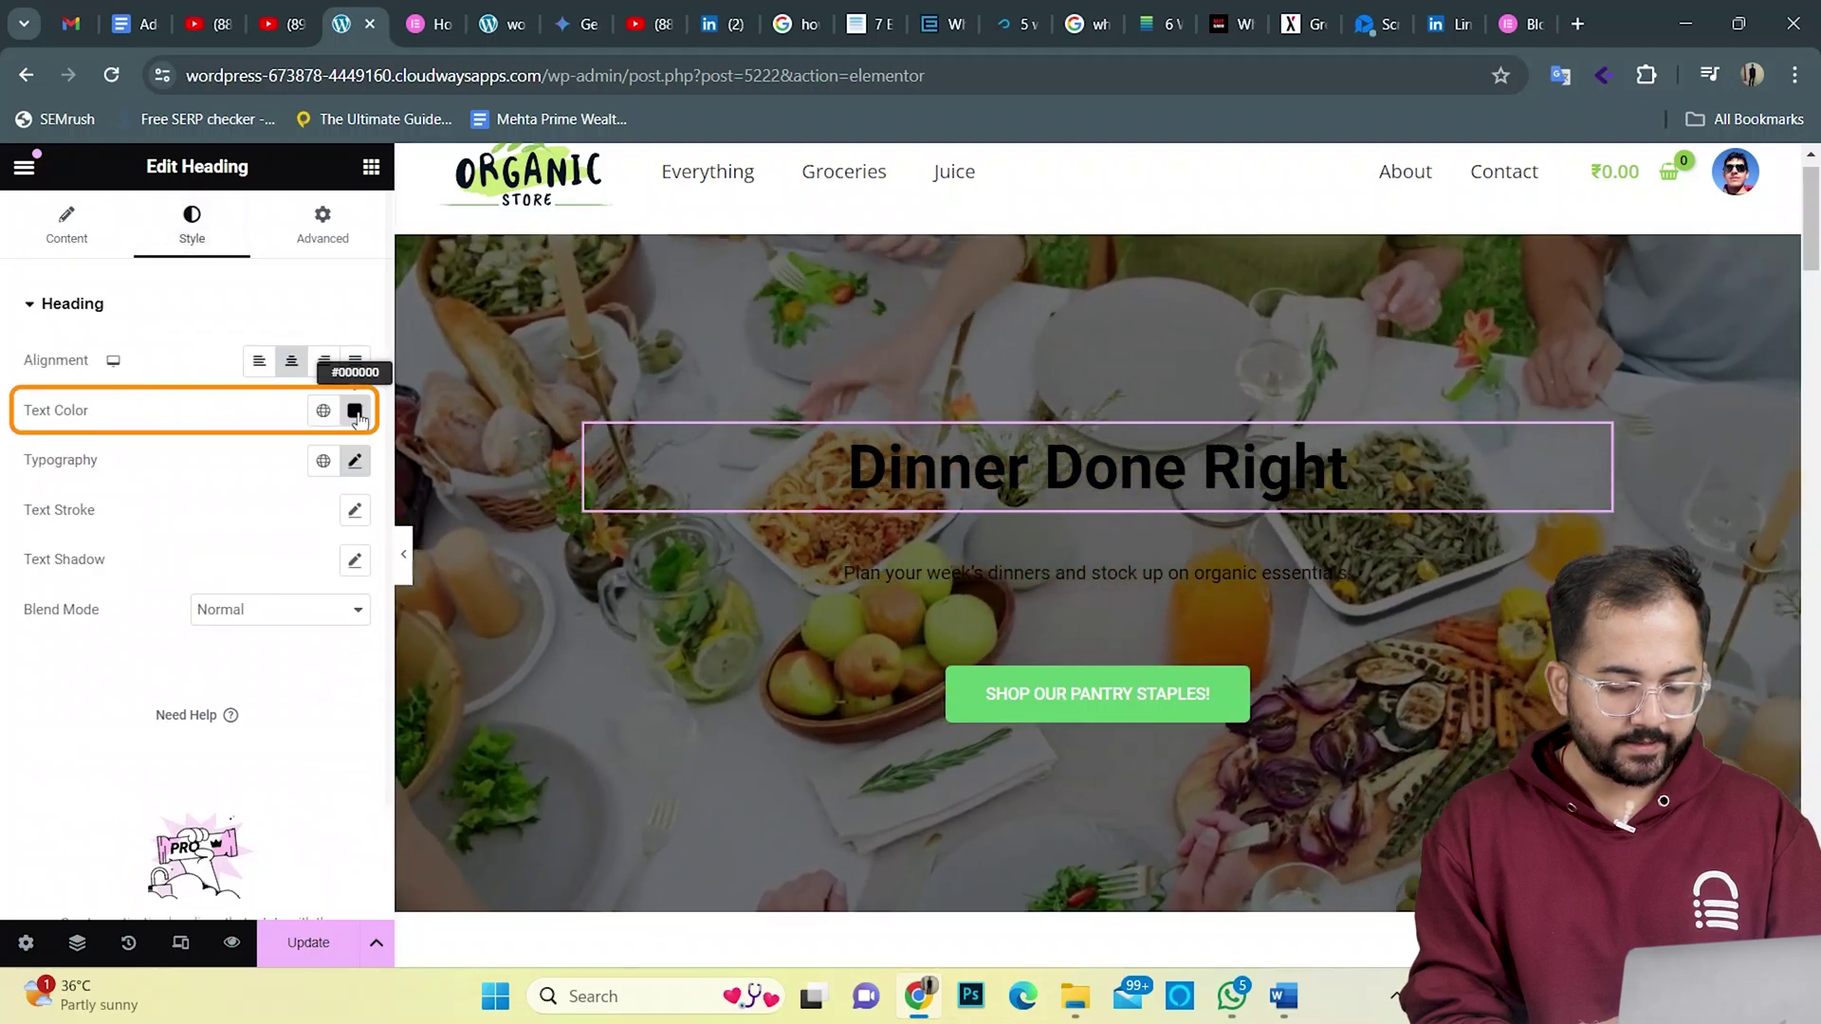
click(355, 413)
click(223, 510)
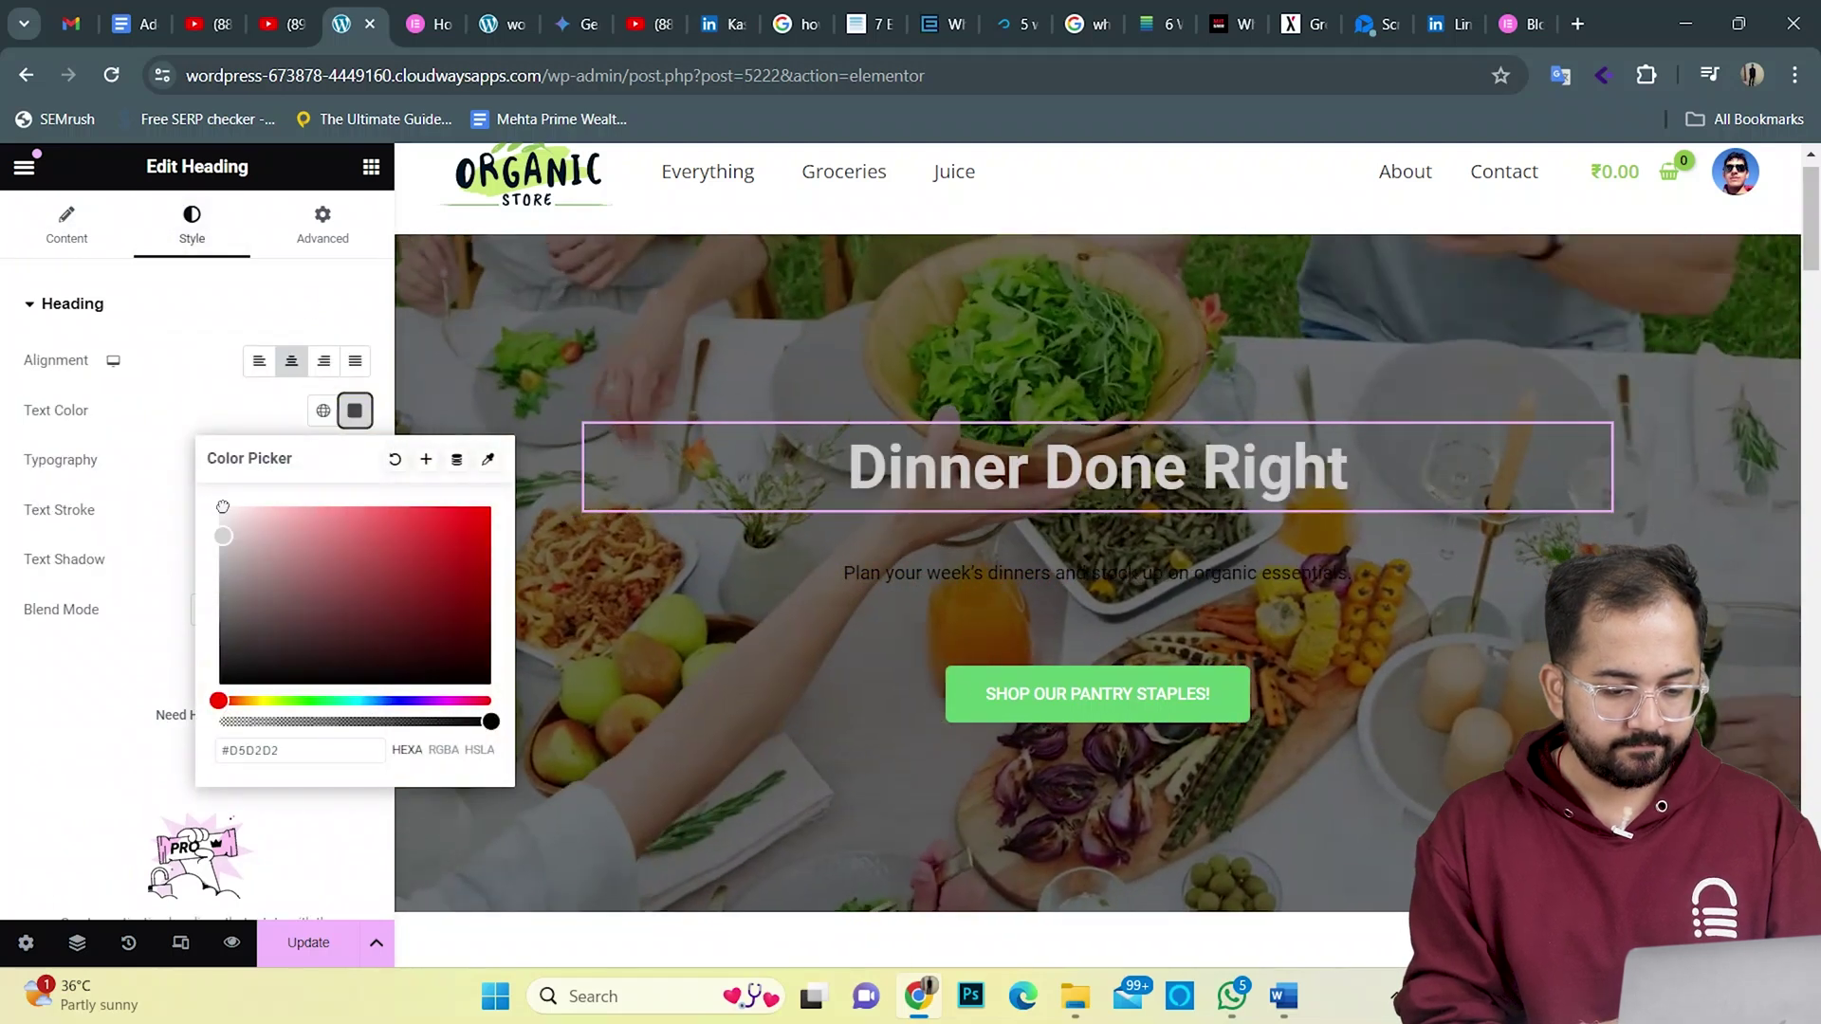
click(1097, 693)
scroll(1798, 173, up, 1)
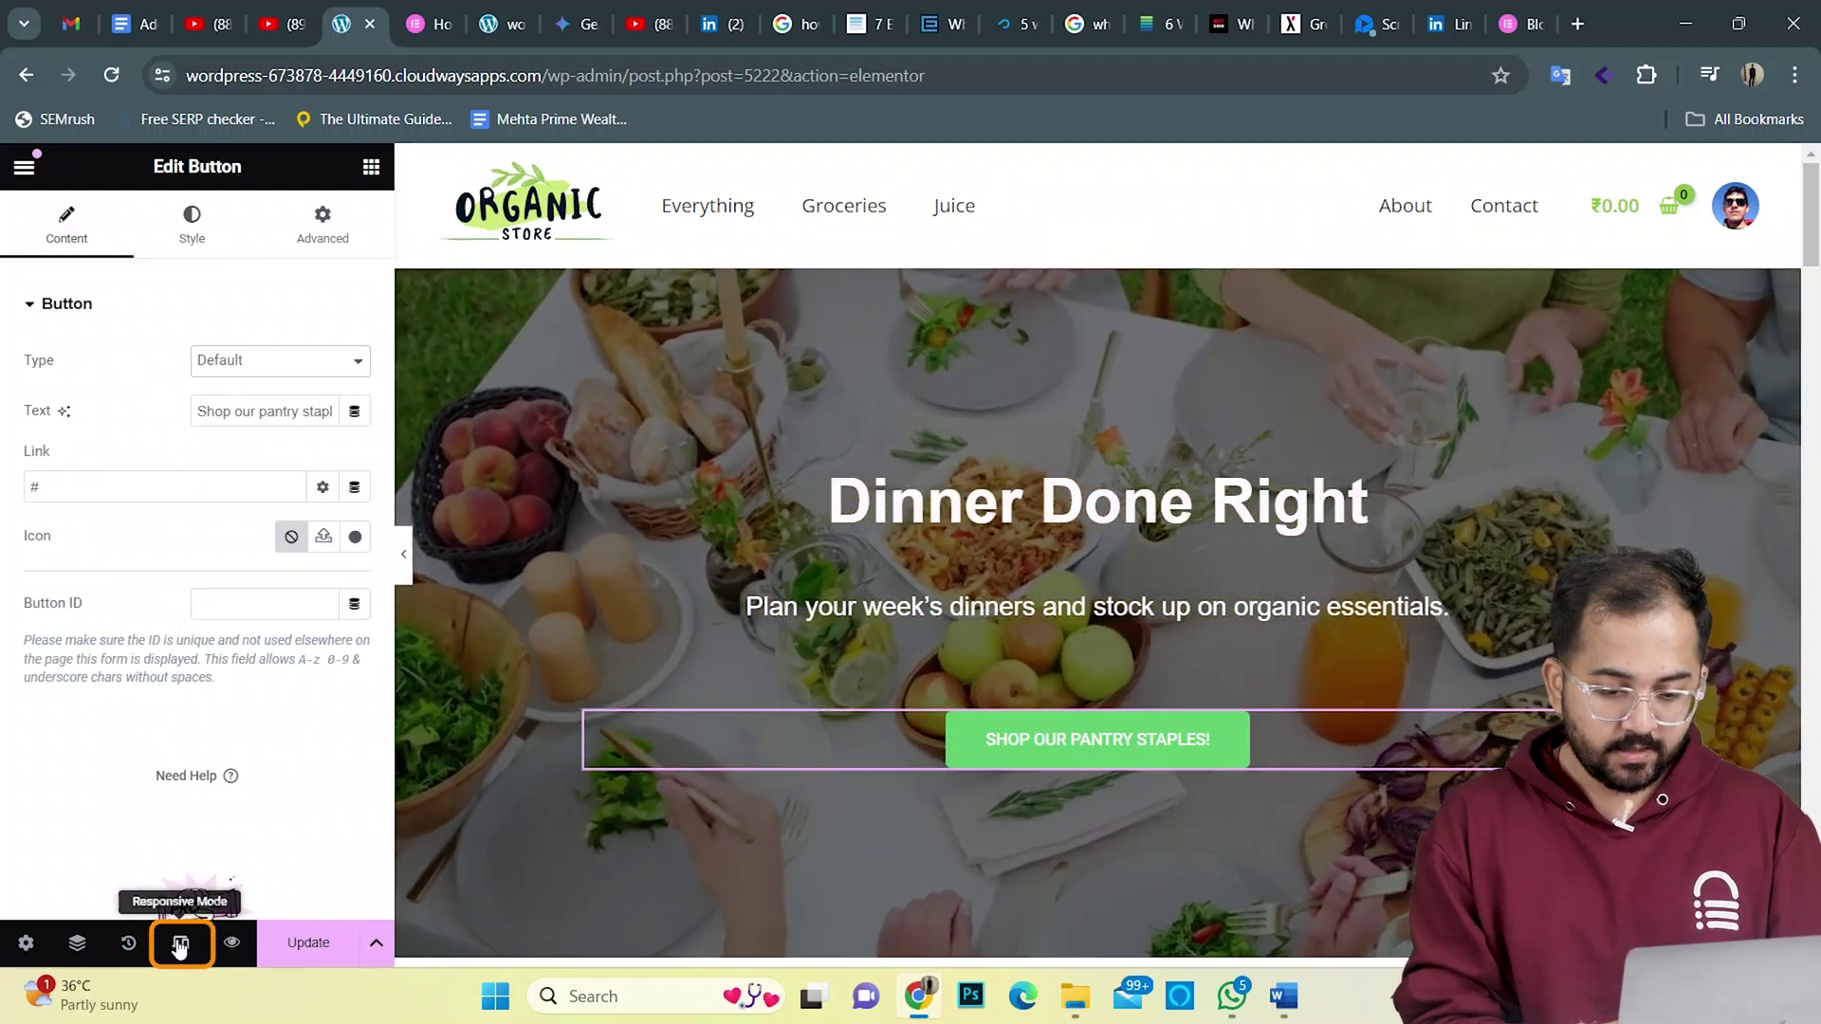
- Check the hero in Responsive Mode at tablet width, then at 360 px mobile width
click(177, 944)
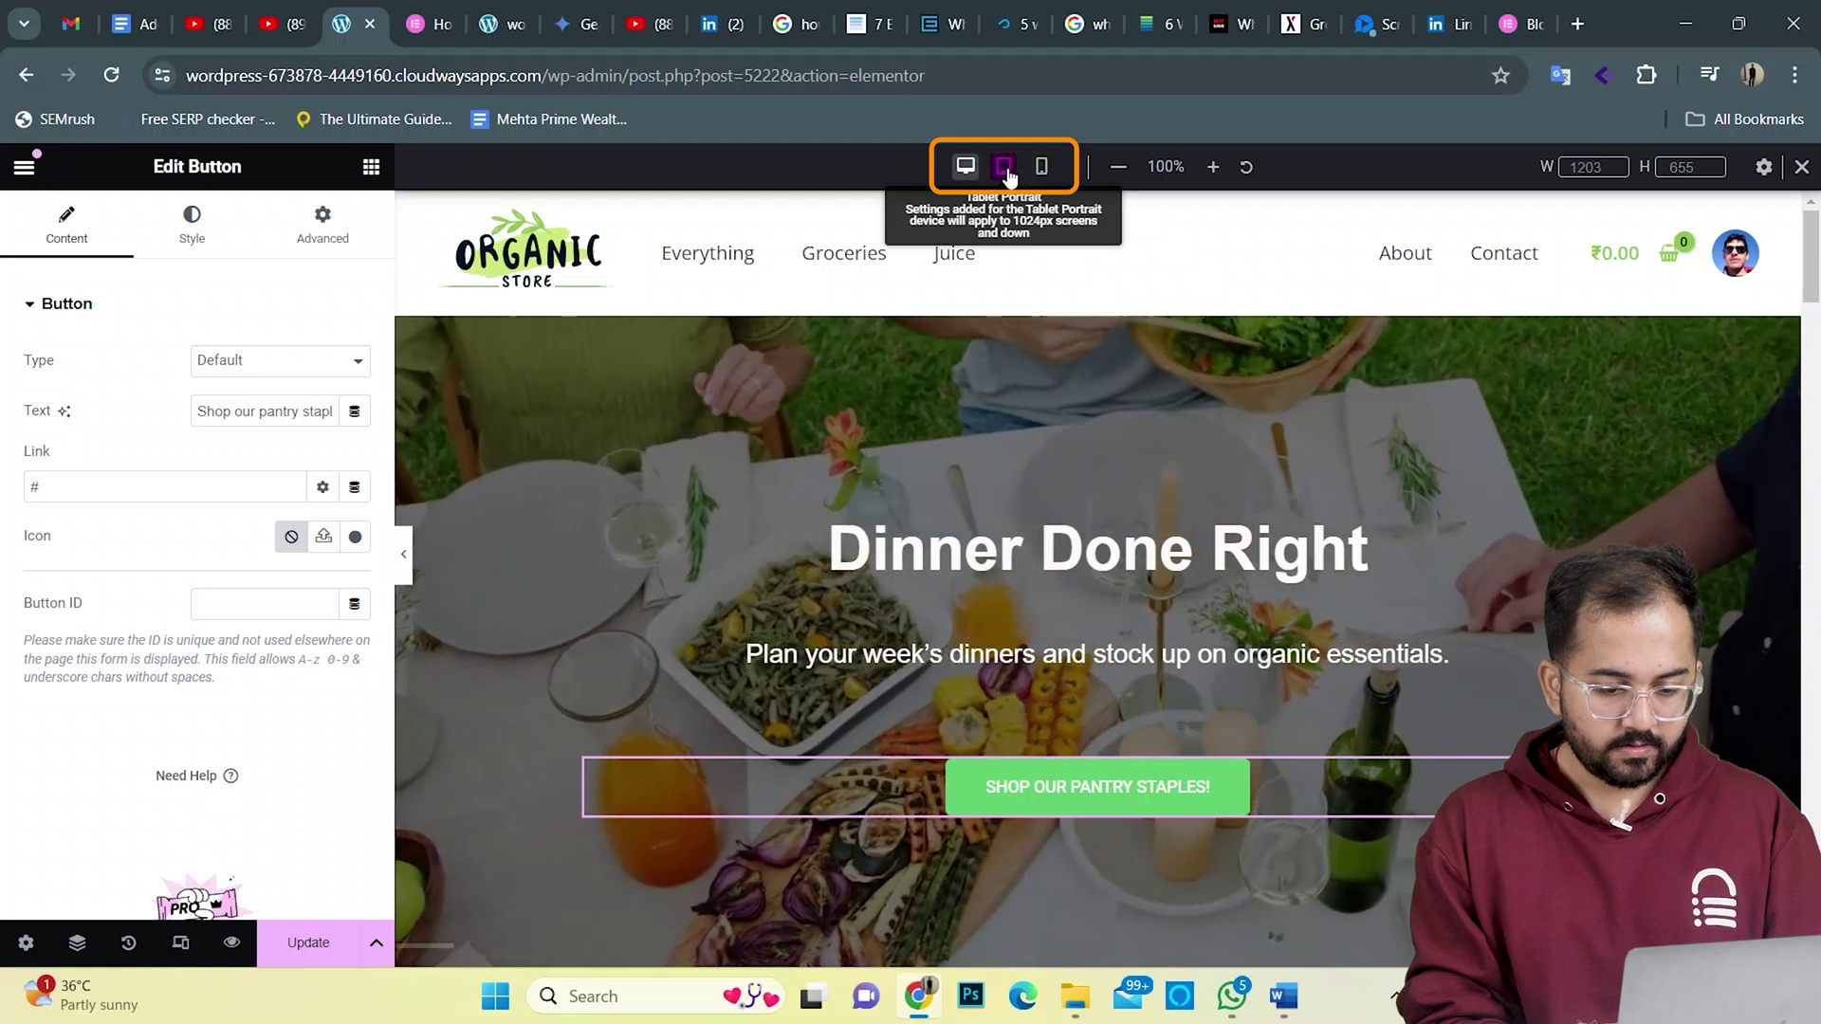
click(1007, 171)
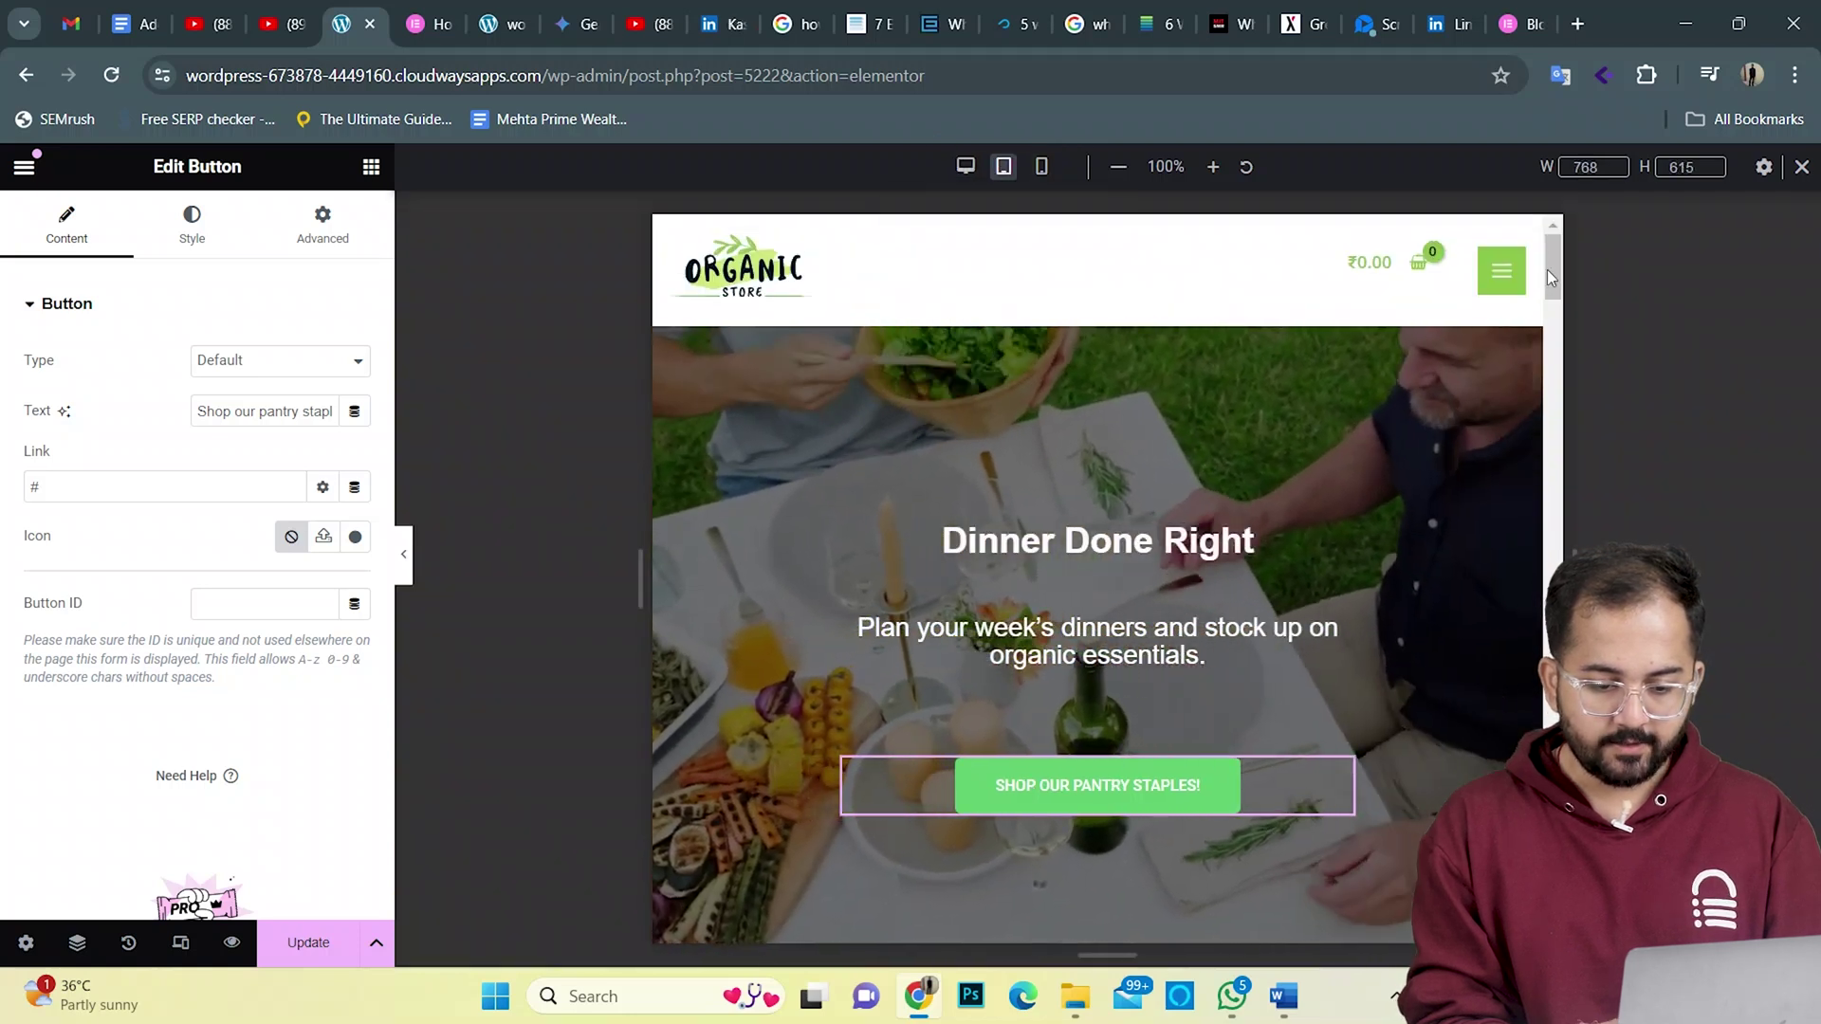
drag(1549, 267, 1527, 206)
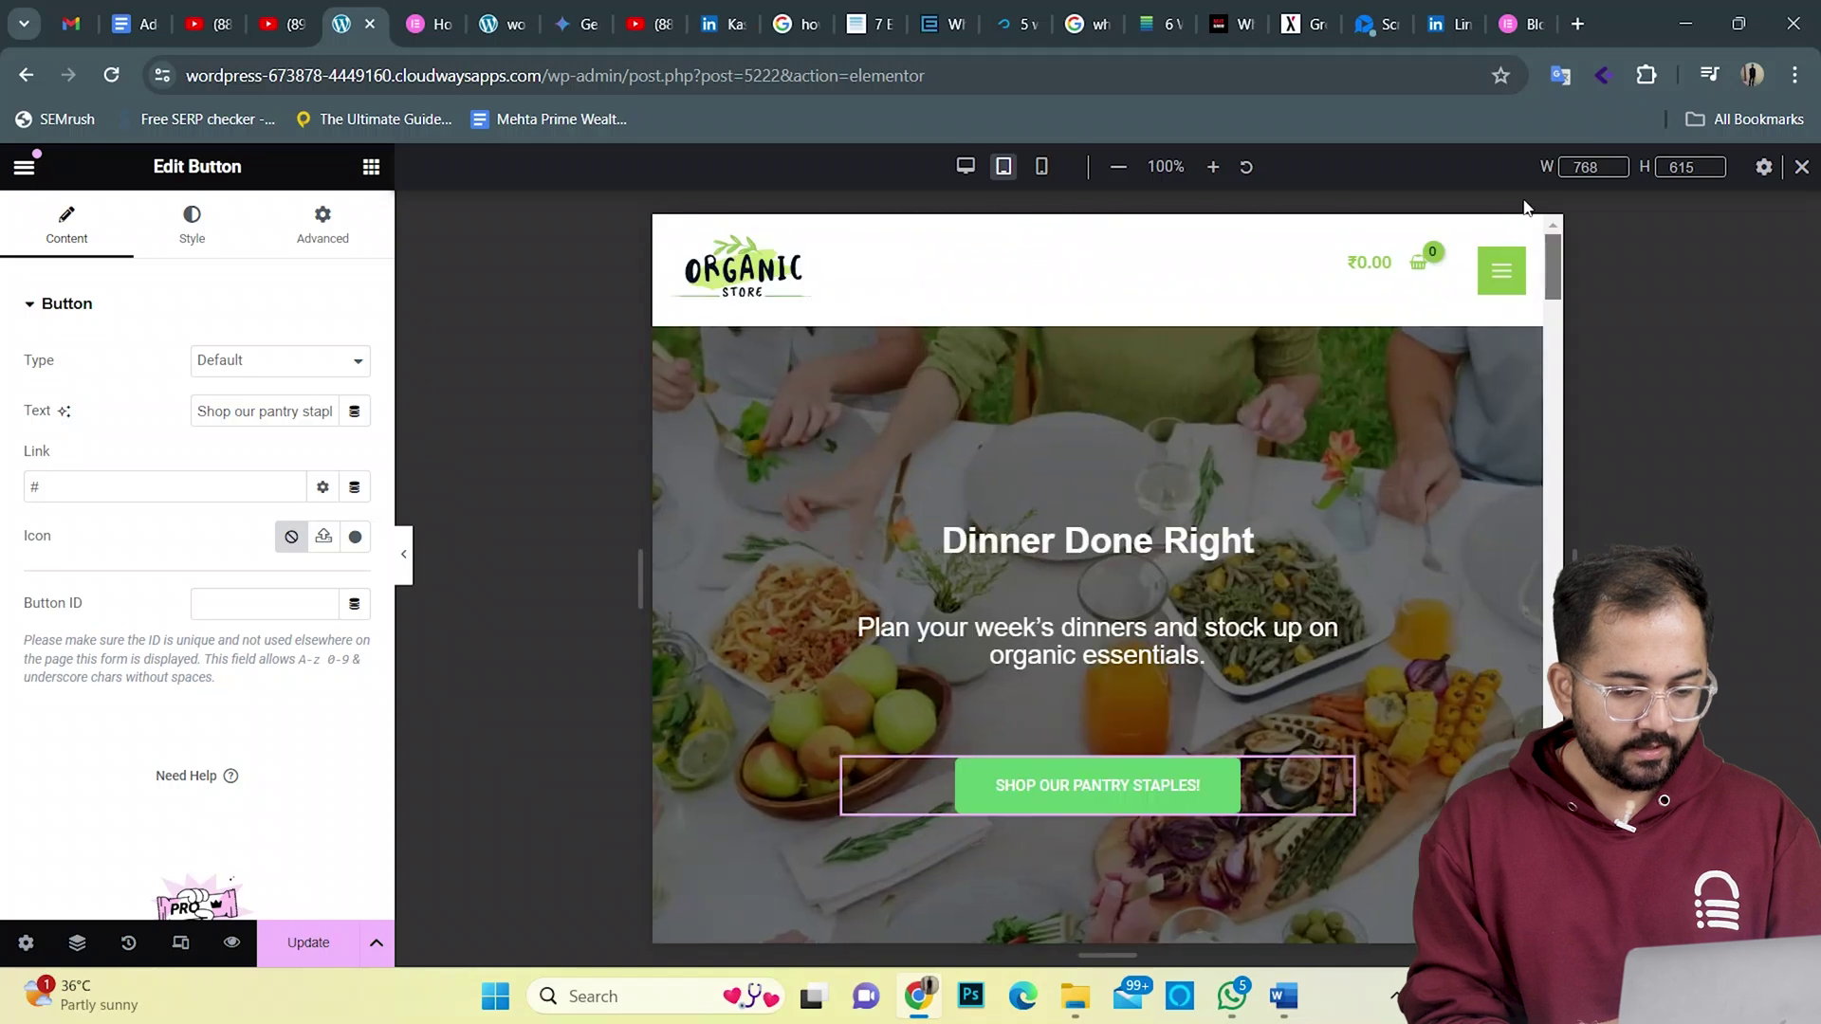
click(1041, 167)
mouse_move(1312, 273)
mouse_down()
mouse_move(1308, 325)
mouse_move(1299, 256)
mouse_up()
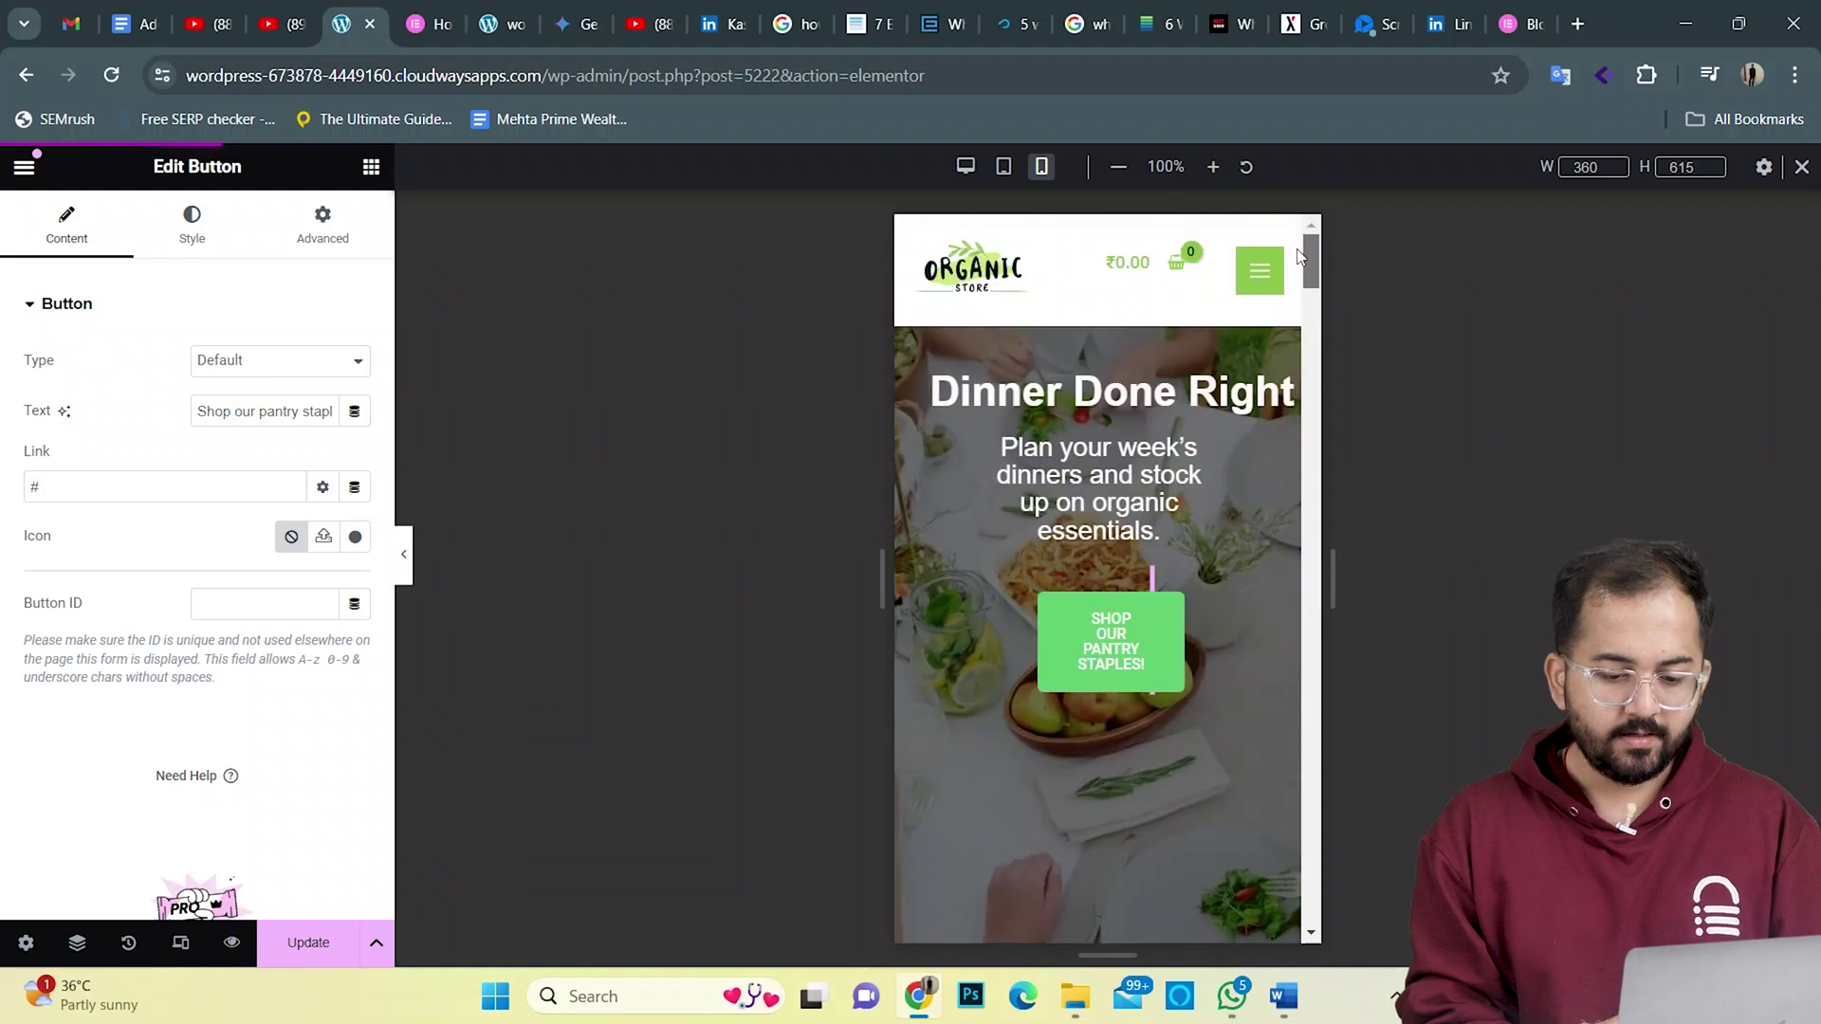